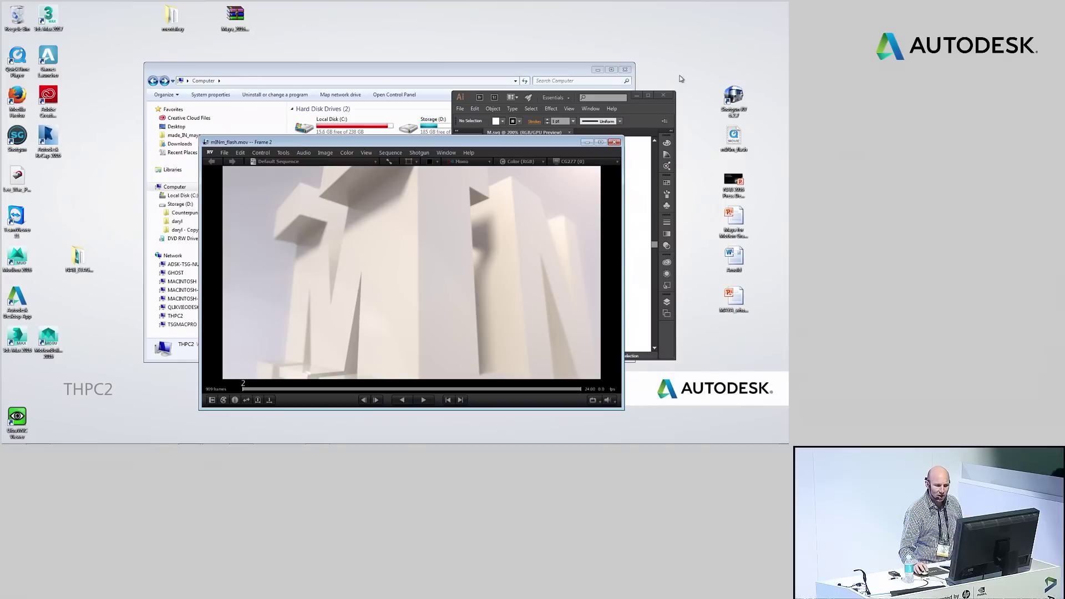
Play the finished mdfilm_flash.mov logo animation at full window size and close the player.
left_click(601, 142)
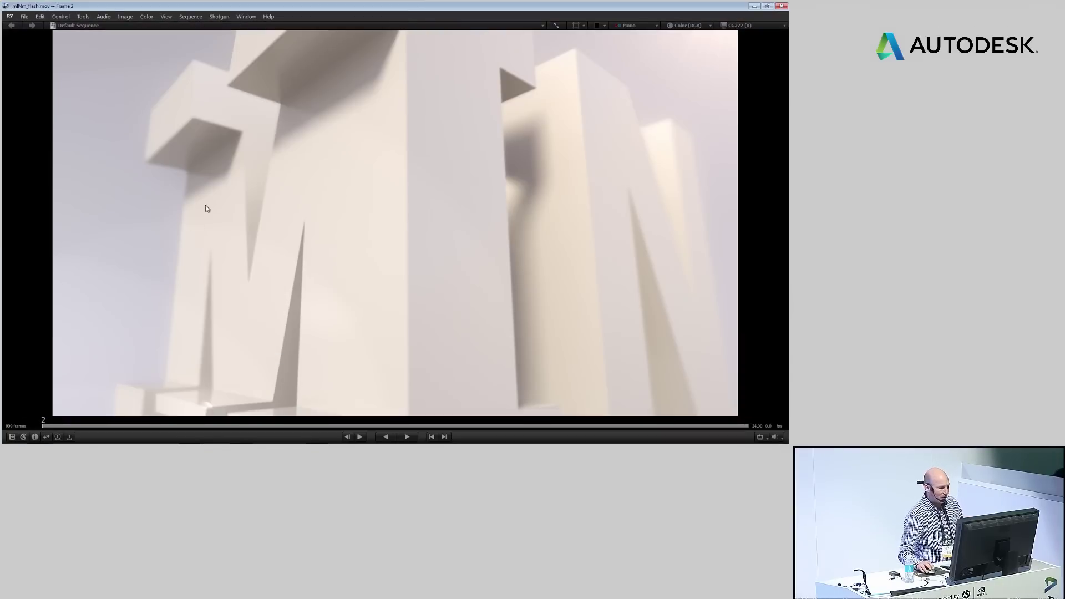
key("space")
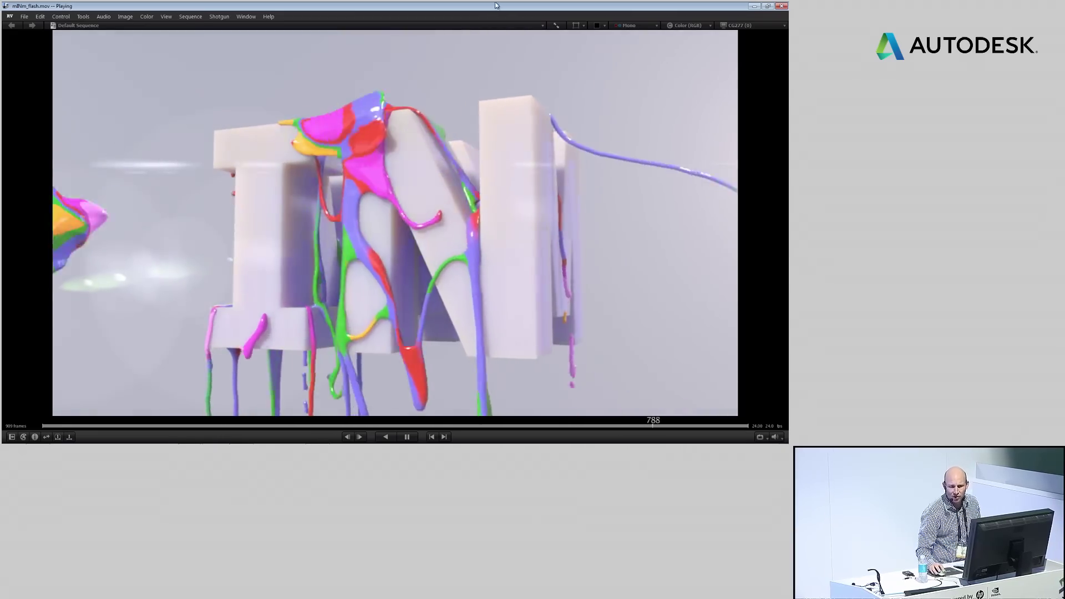
left_click(782, 6)
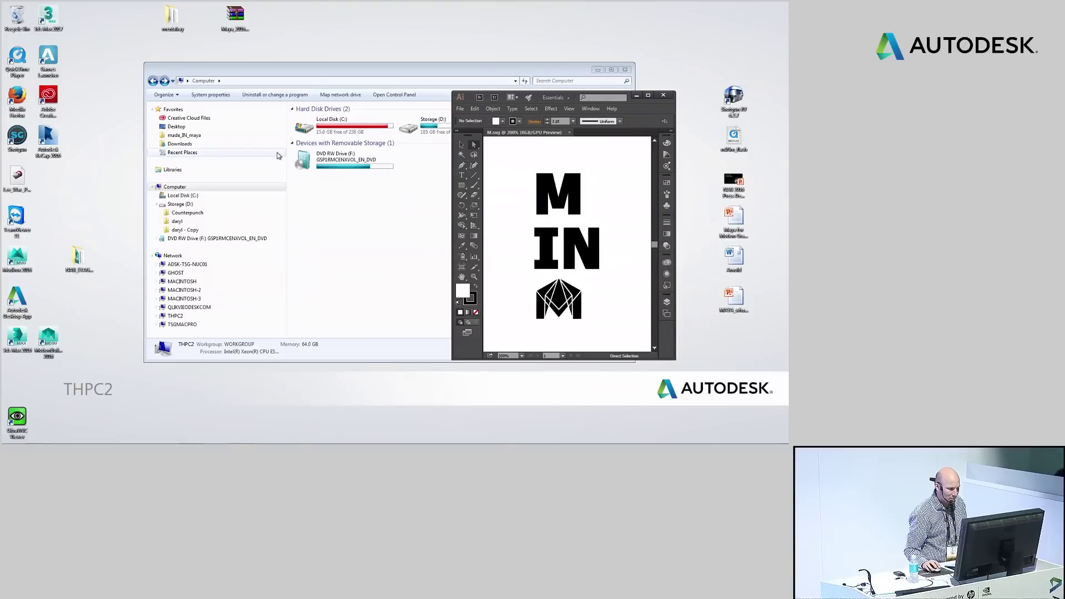
Switch to Illustrator and copy the solid letter M from the artwork.
key("alt+Tab")
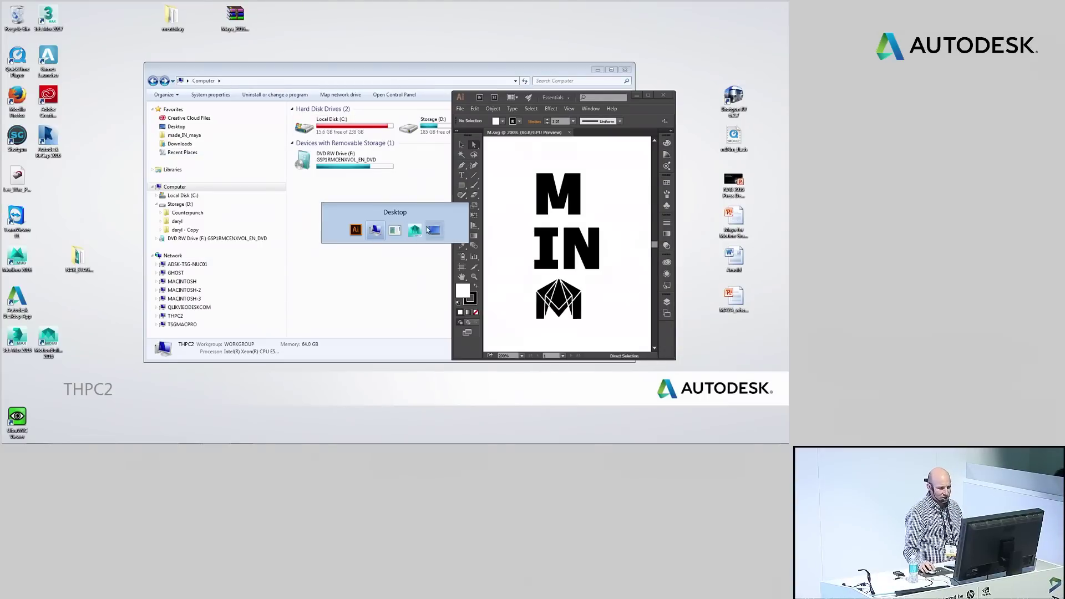
key("alt+Tab")
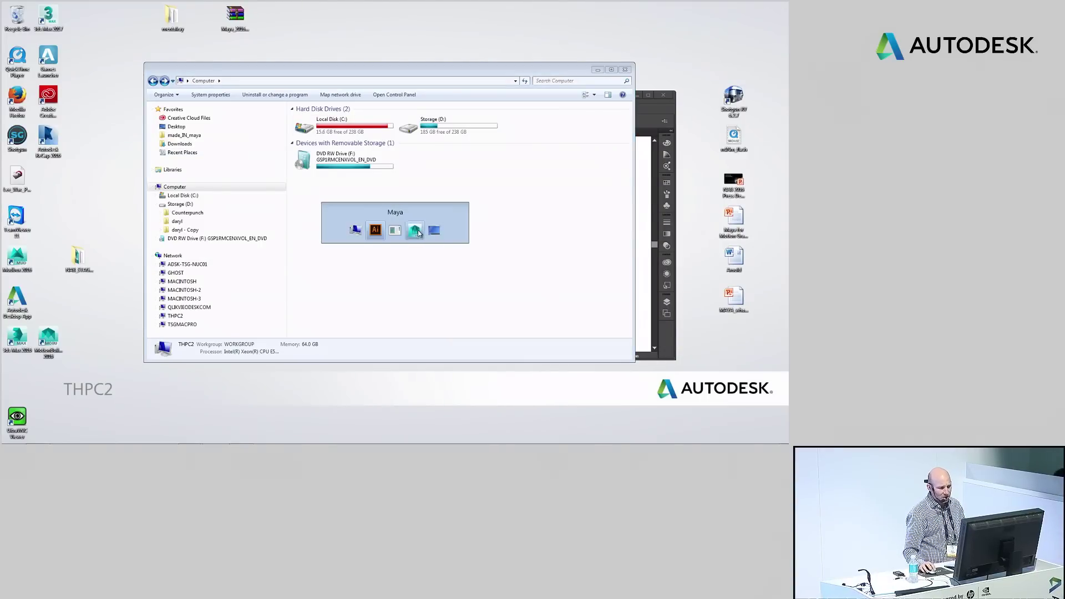
left_click(416, 231)
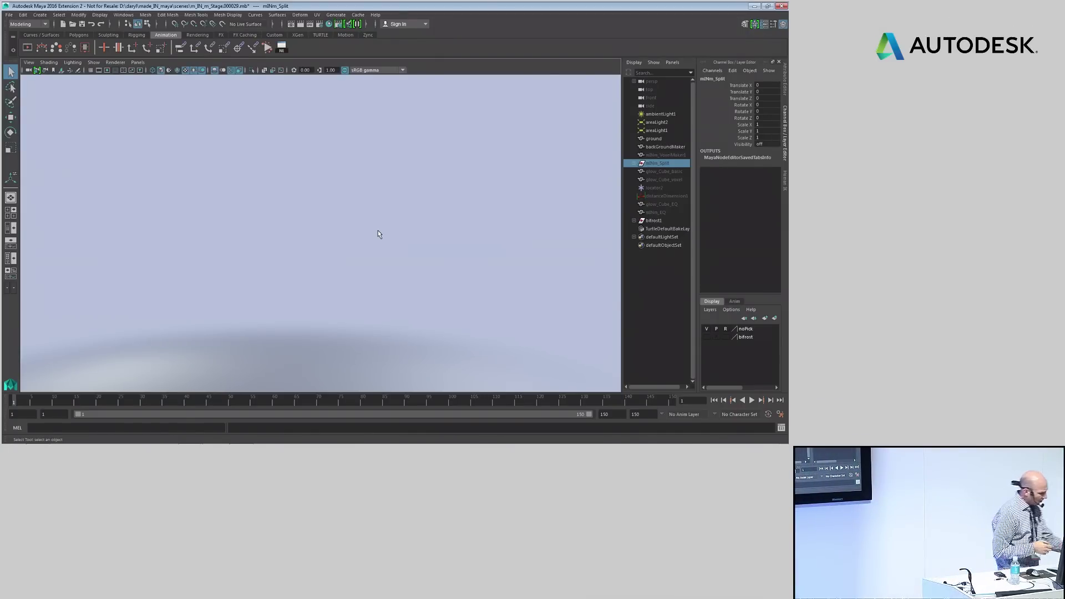
key("alt+Tab")
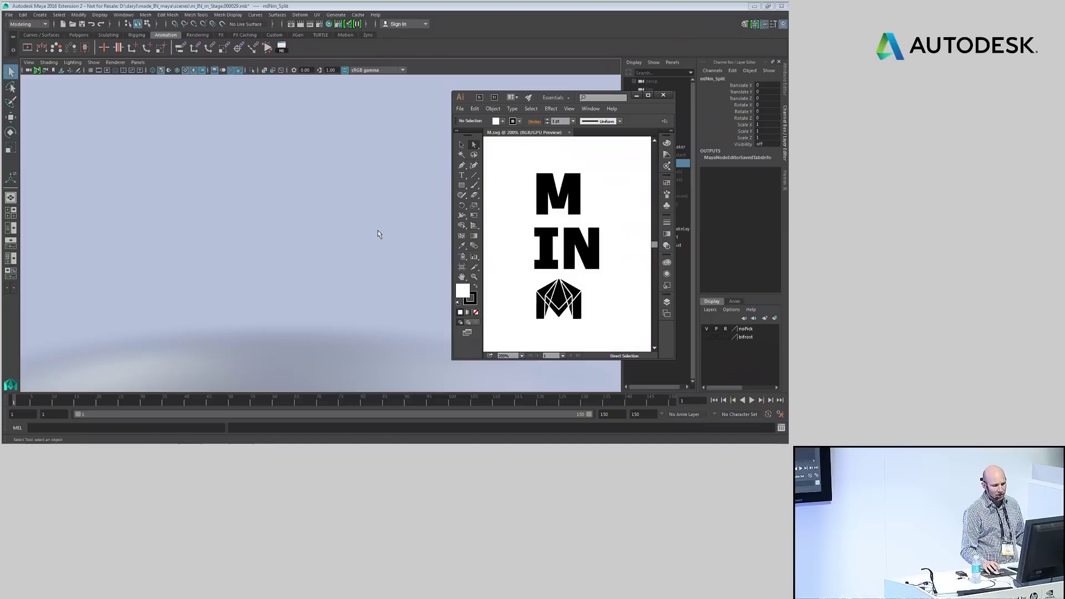
left_click(568, 186)
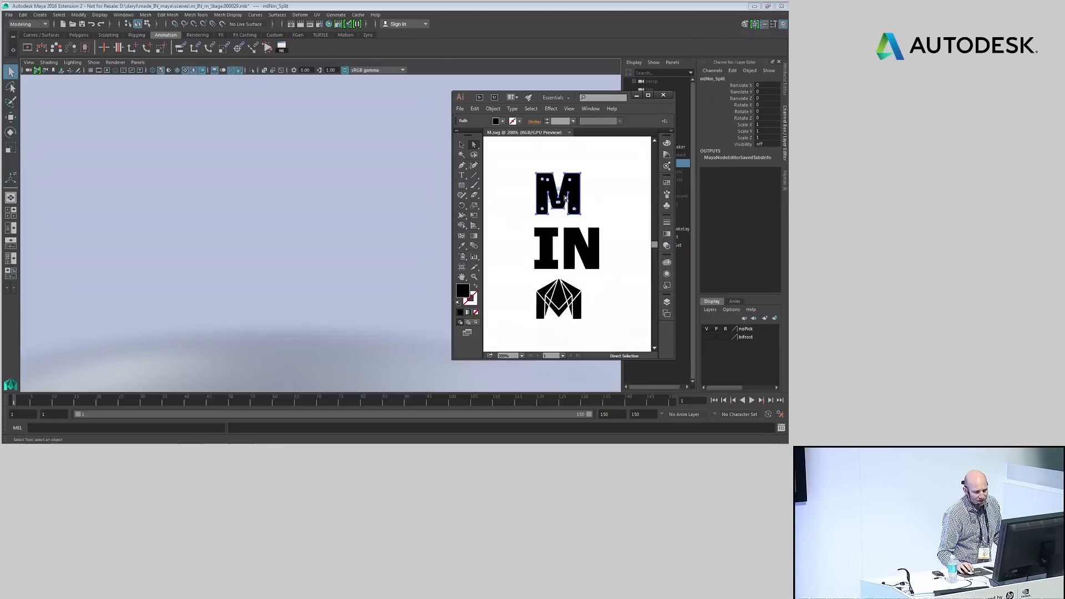
left_click(474, 109)
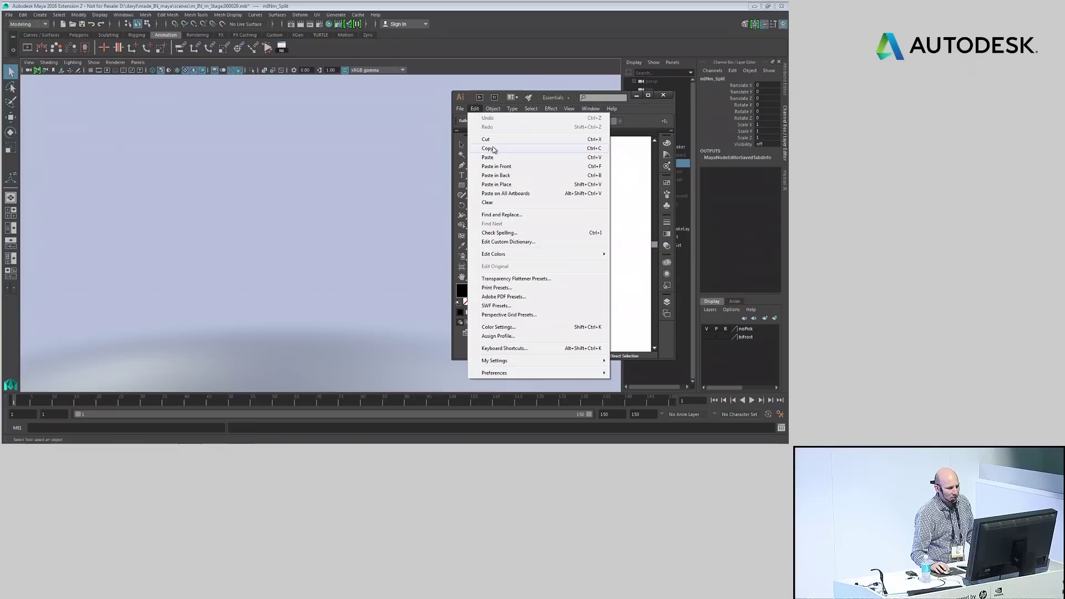
left_click(487, 149)
Switch to Maya, create an SVG mesh and paste the copied M artwork into it.
left_click(371, 161)
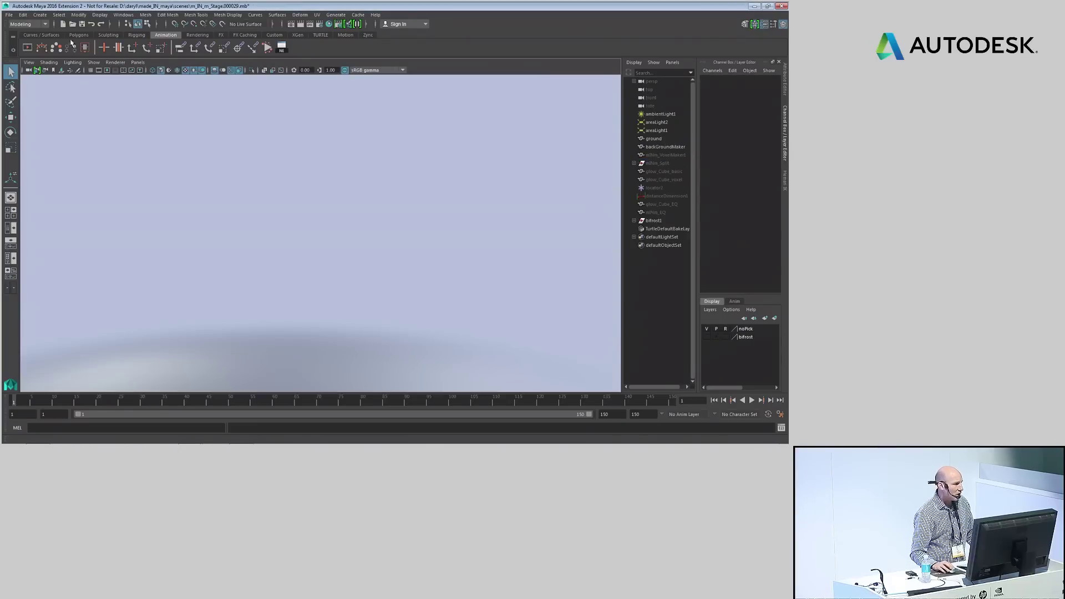
left_click(40, 15)
left_click(56, 100)
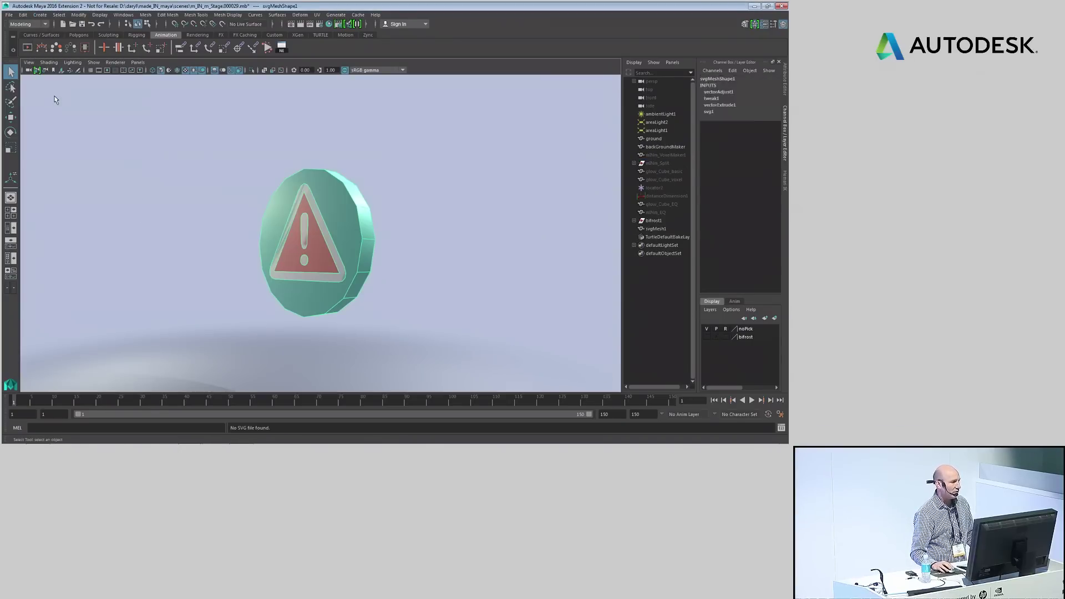
key("ctrl+a")
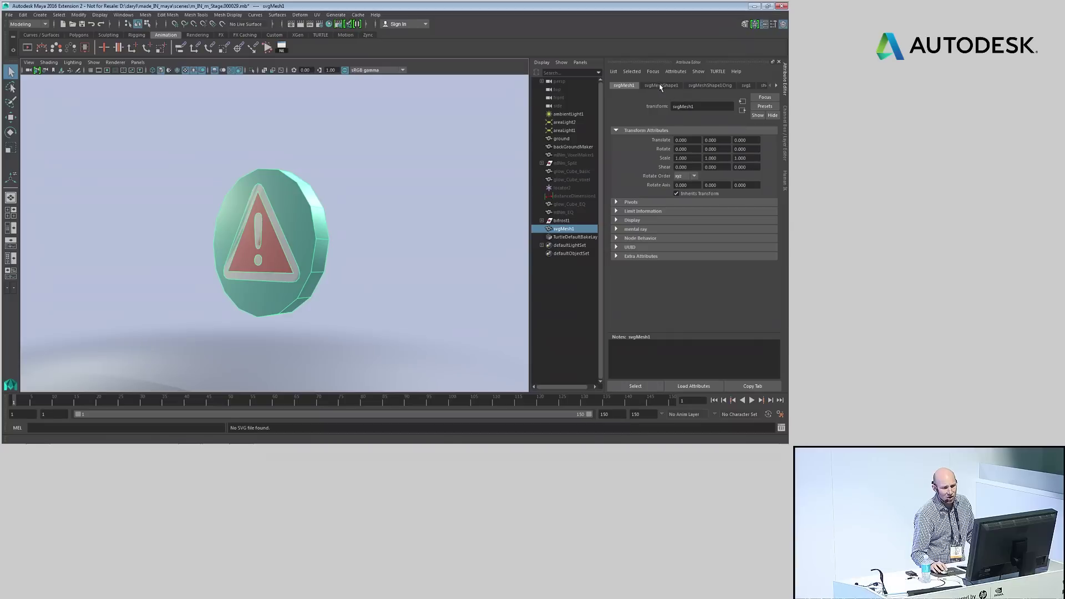
left_click(746, 86)
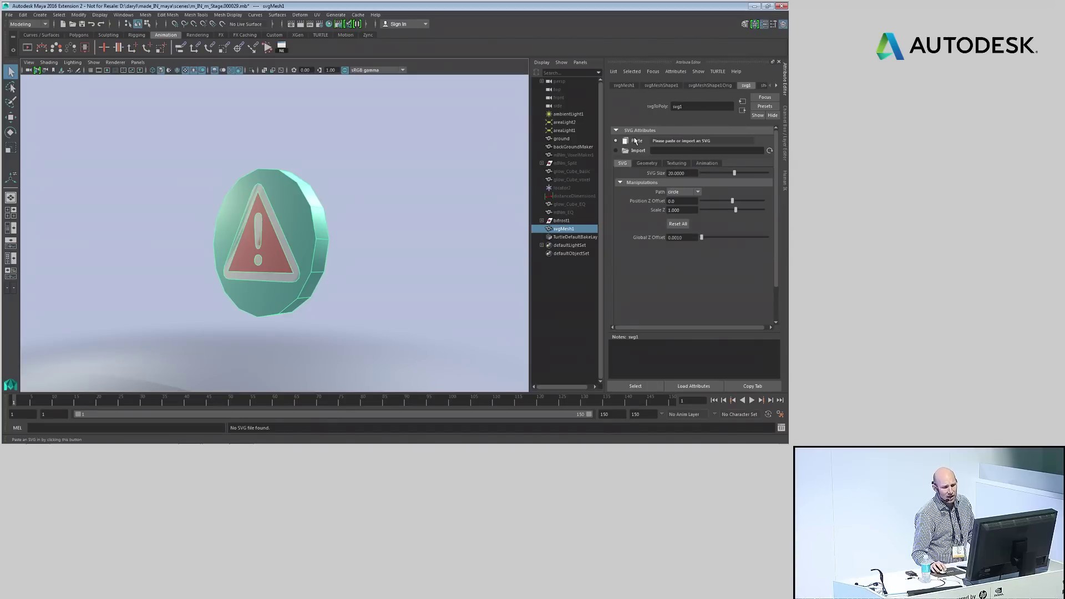
left_click(637, 141)
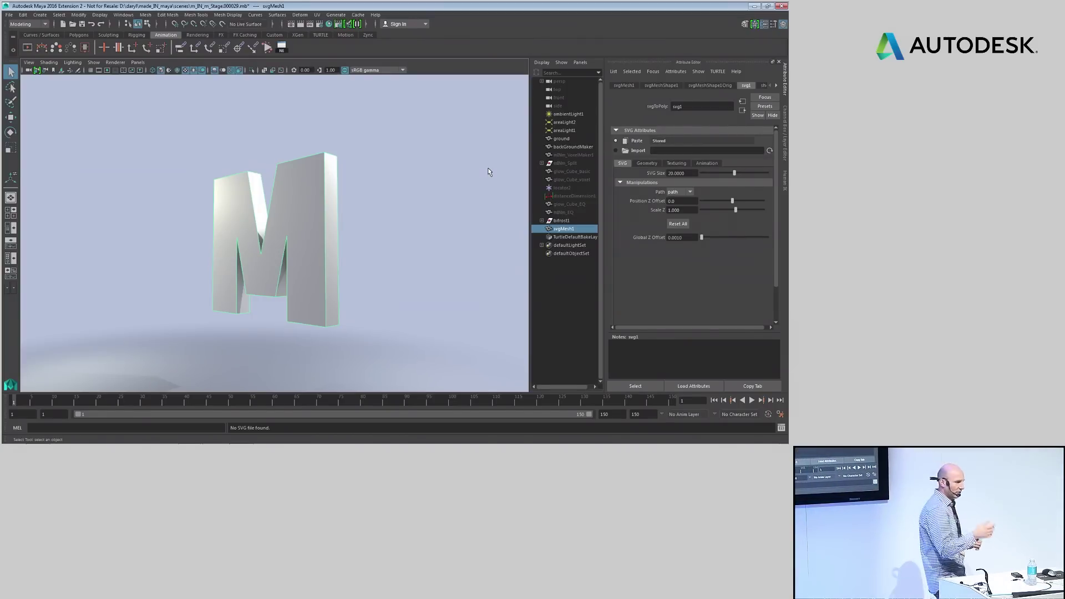
Set the M mesh's SVG Size to 10 and deselect it.
double_click(679, 173)
type("10")
key("Return")
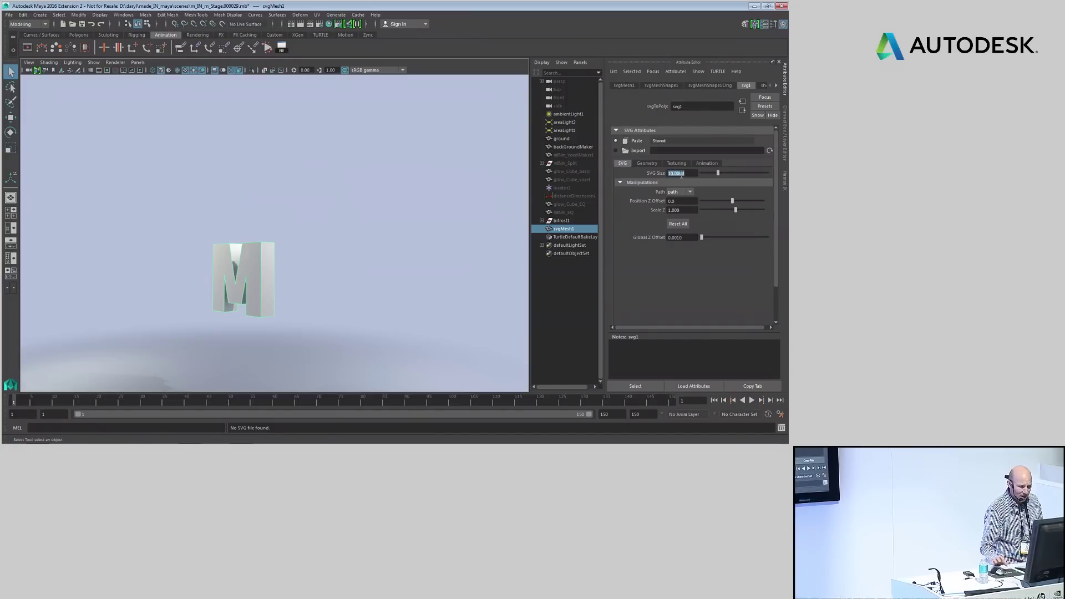
left_click(349, 131)
Switch to Illustrator and copy the whole IN letter group.
key("alt+Tab")
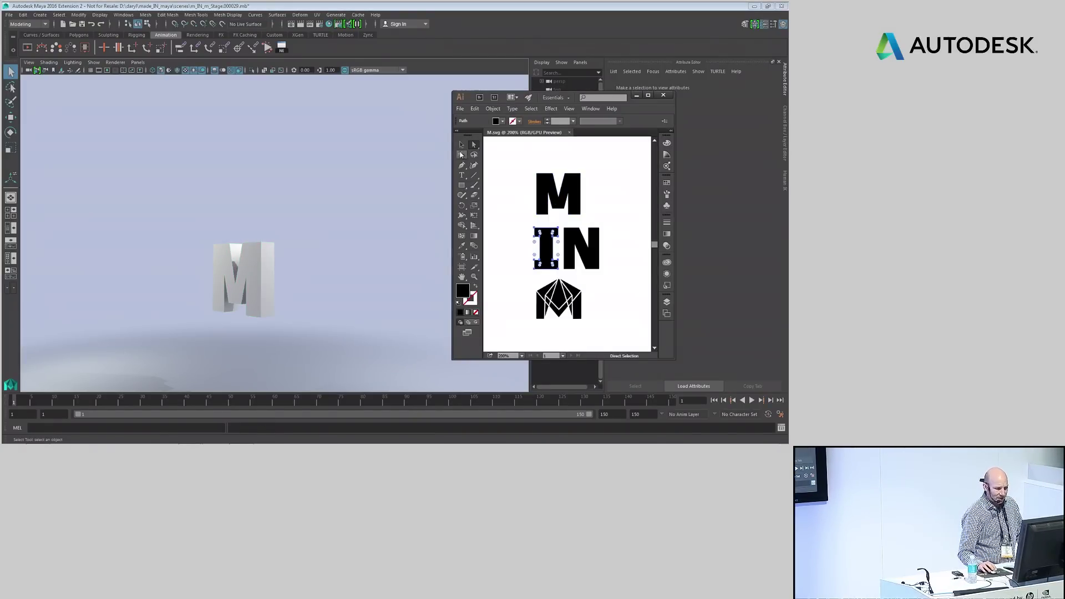
left_click(569, 241)
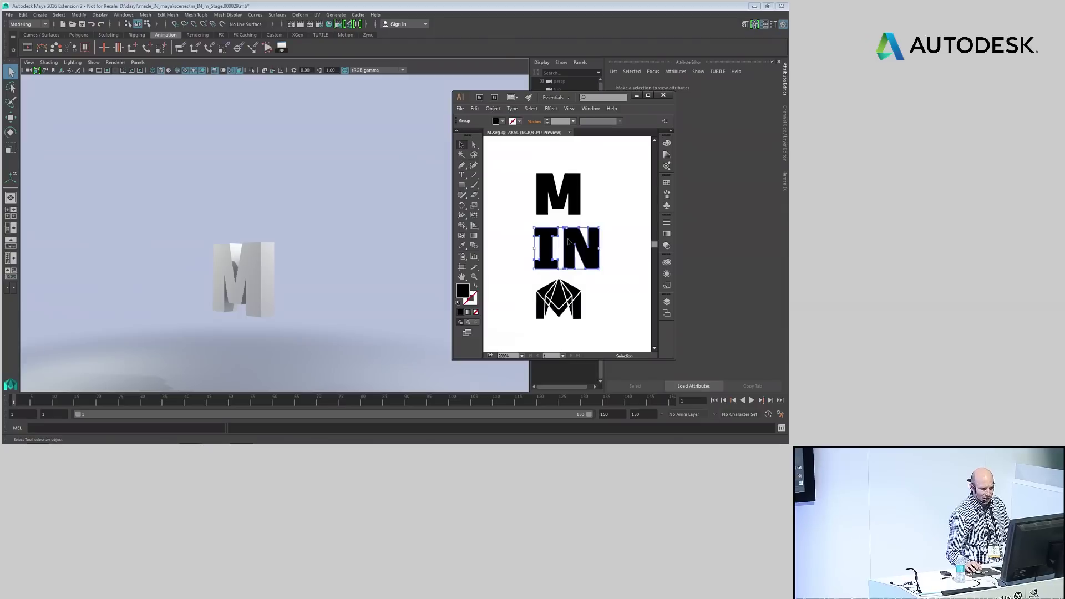
left_click(475, 109)
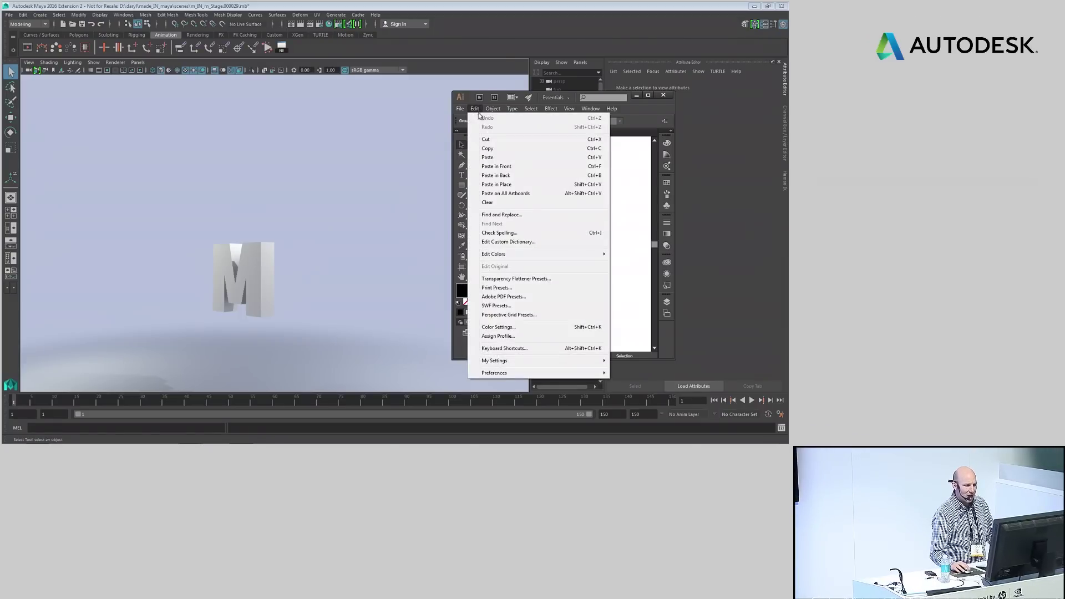
left_click(490, 149)
Back in Maya, create a second SVG mesh from the copied IN artwork and set its SVG Size to 10.
left_click(336, 177)
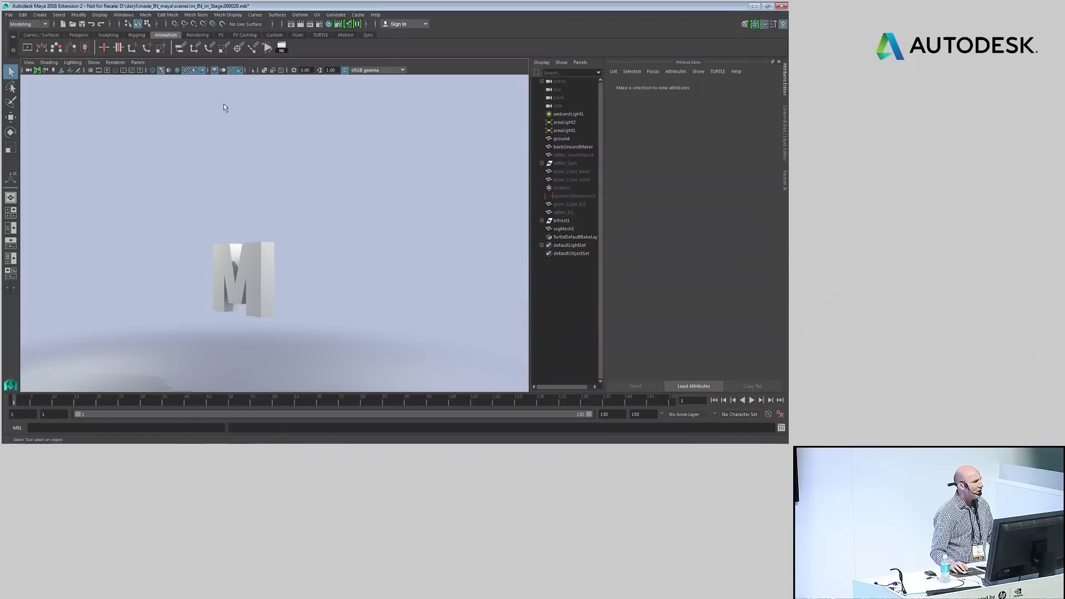
left_click(40, 15)
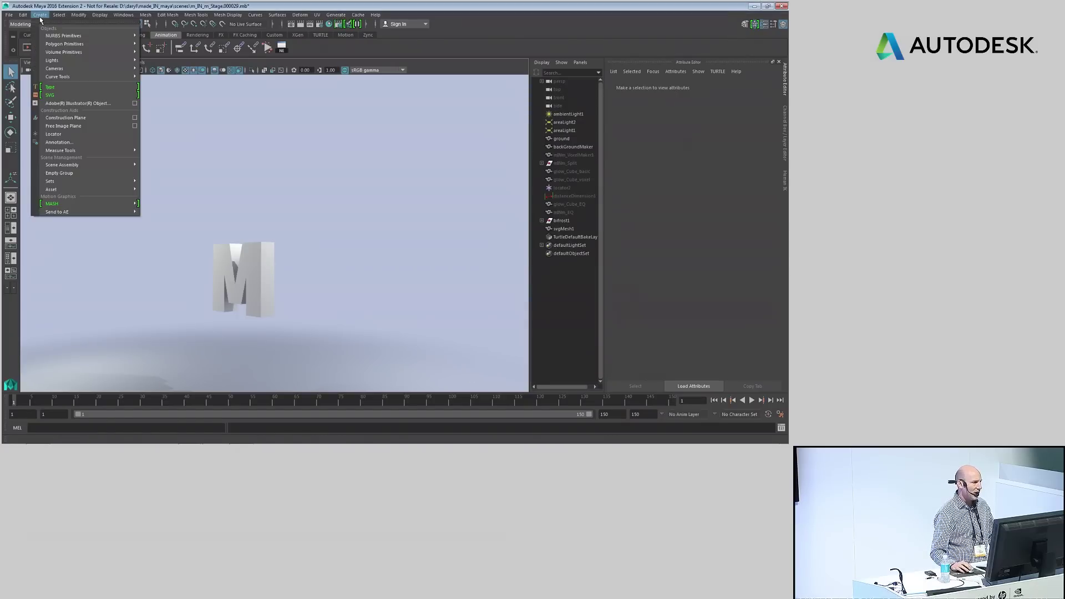
left_click(64, 96)
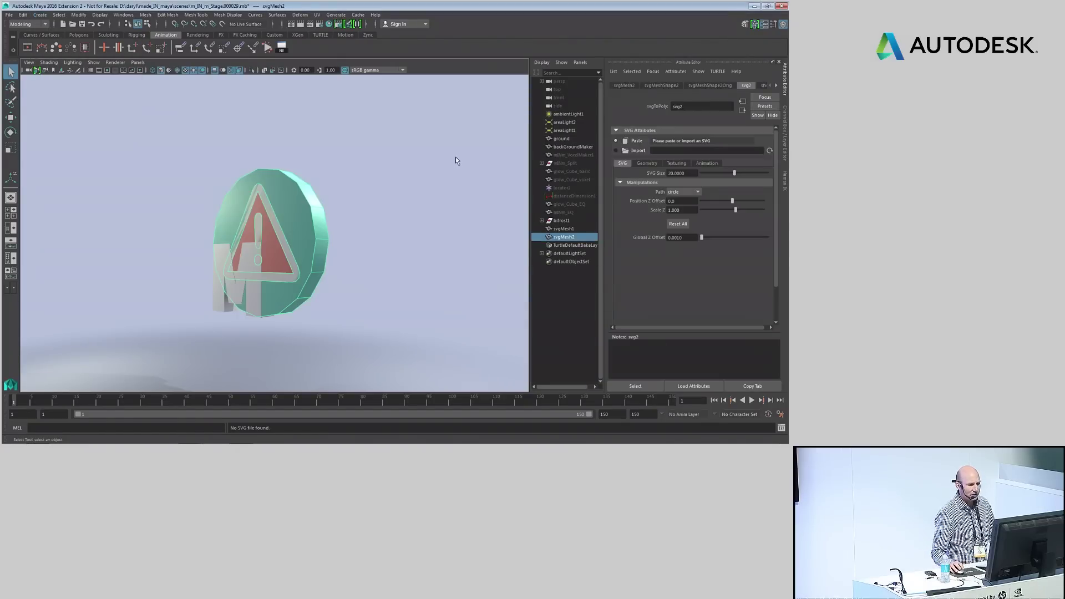
left_click(636, 143)
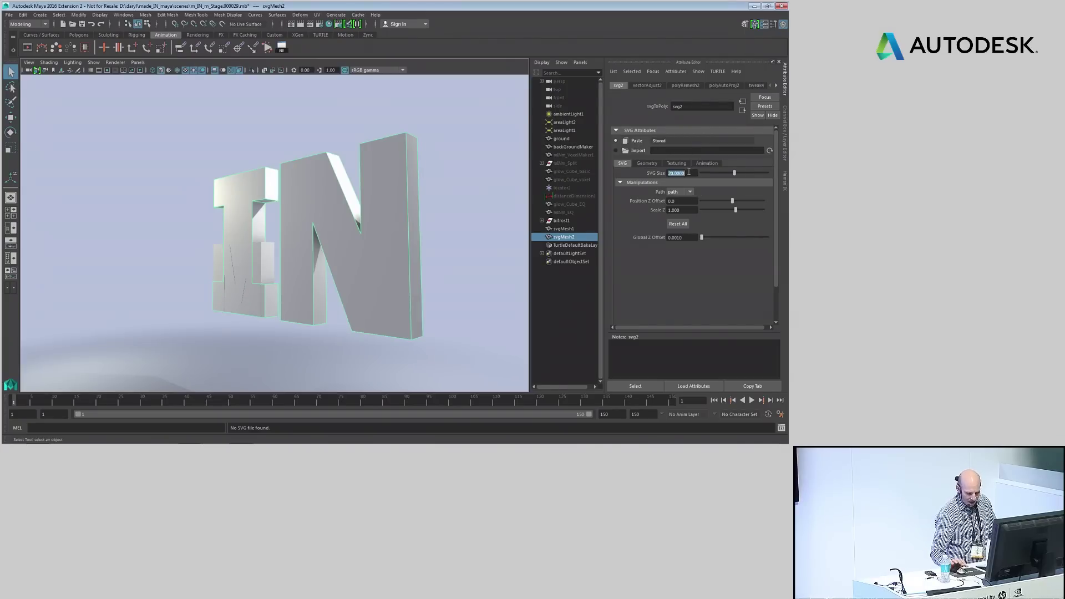
type("10")
key("Return")
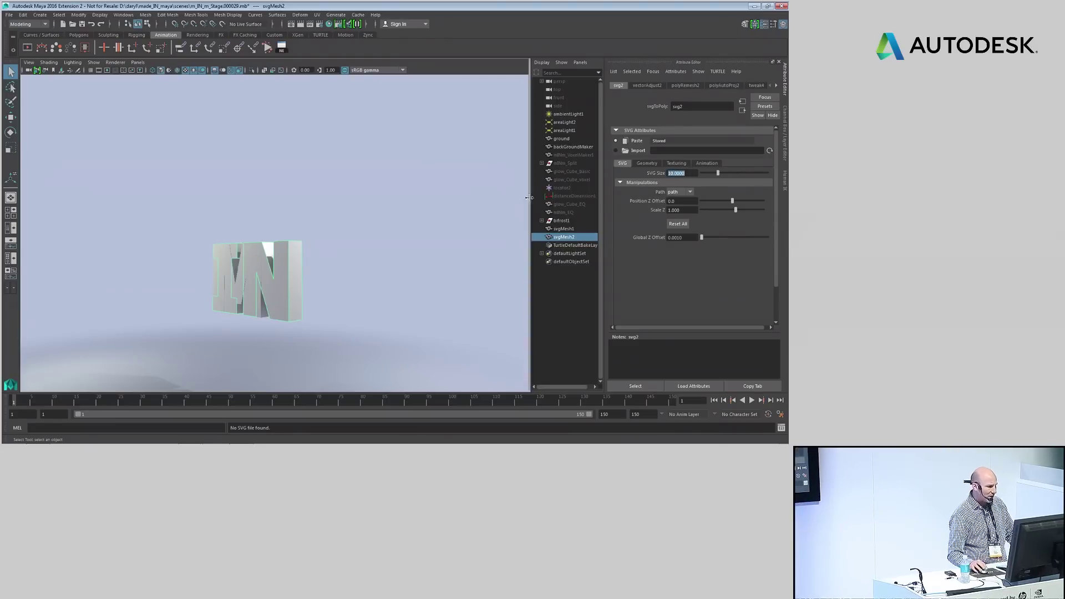
Rotate the IN mesh perpendicular to the M and stretch its depth across the M's full width.
mouse_move(324, 195)
left_mouse_down("alt")
mouse_move(309, 209)
mouse_move(364, 205)
mouse_move(325, 212)
left_mouse_up("alt")
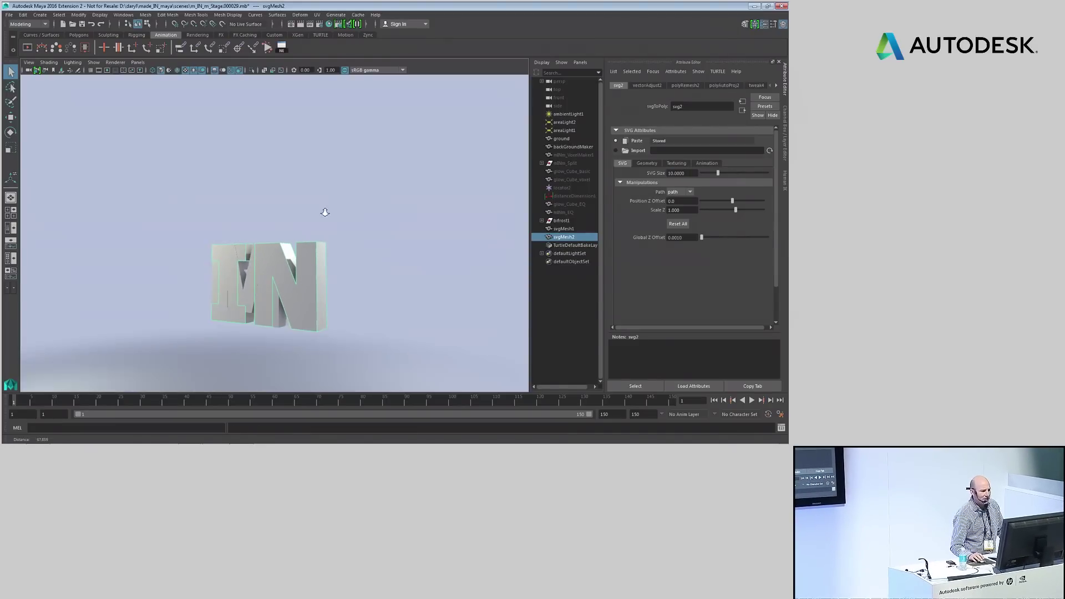
key("e")
key("r")
key("e")
left_click_drag(217, 316, 250, 309)
key("r")
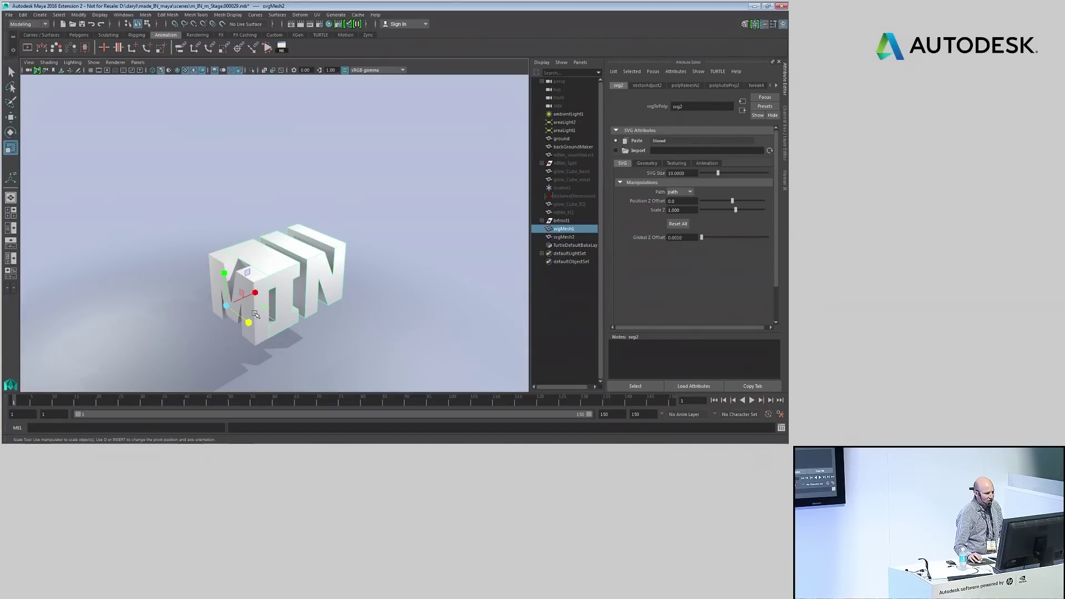
Move the M mesh back along its depth axis into the IN letters and stretch it through their full length.
left_click(254, 309)
key("w")
left_click_drag(186, 322, 277, 294)
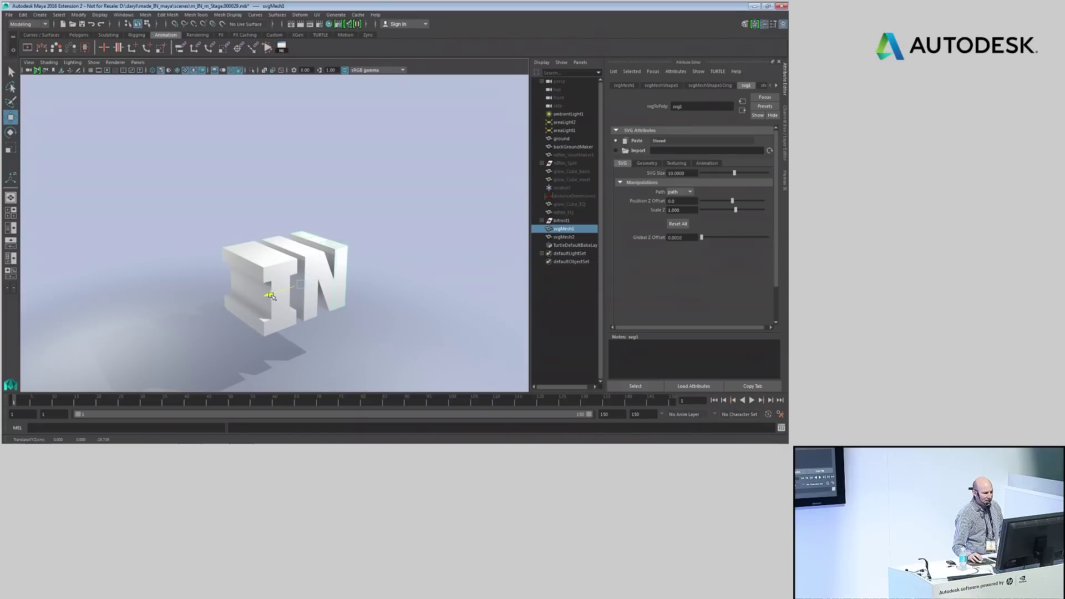
key("r")
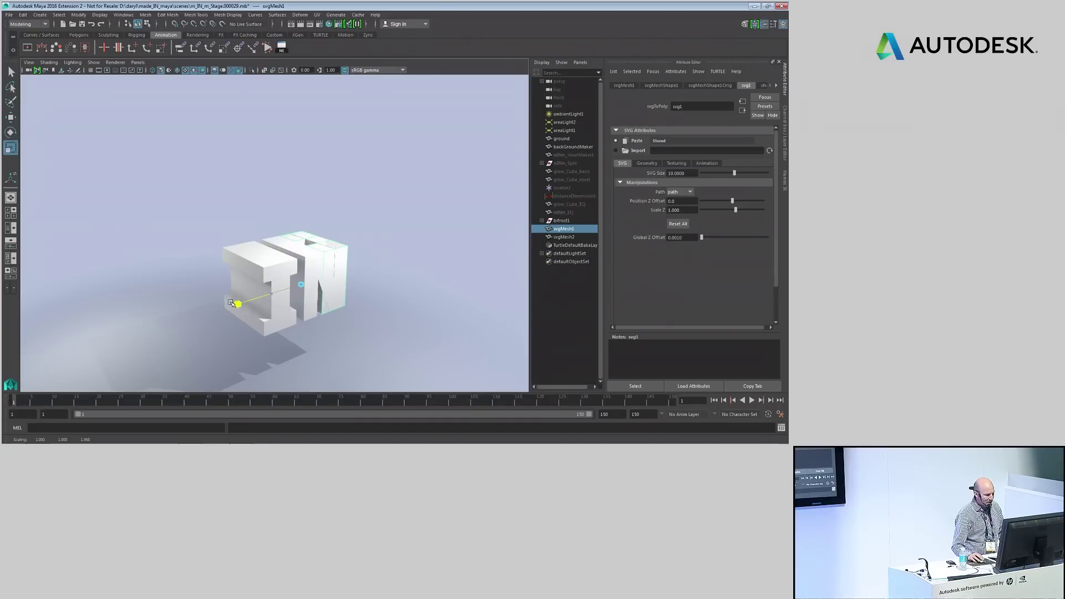
left_click_drag(234, 302, 140, 318)
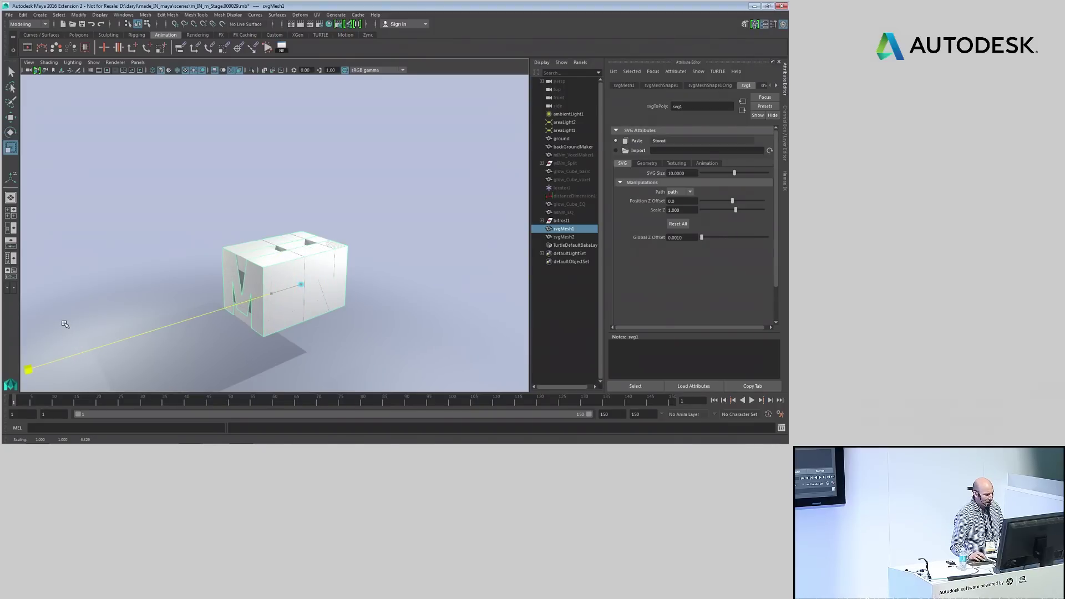
left_click_drag(65, 324, 233, 277)
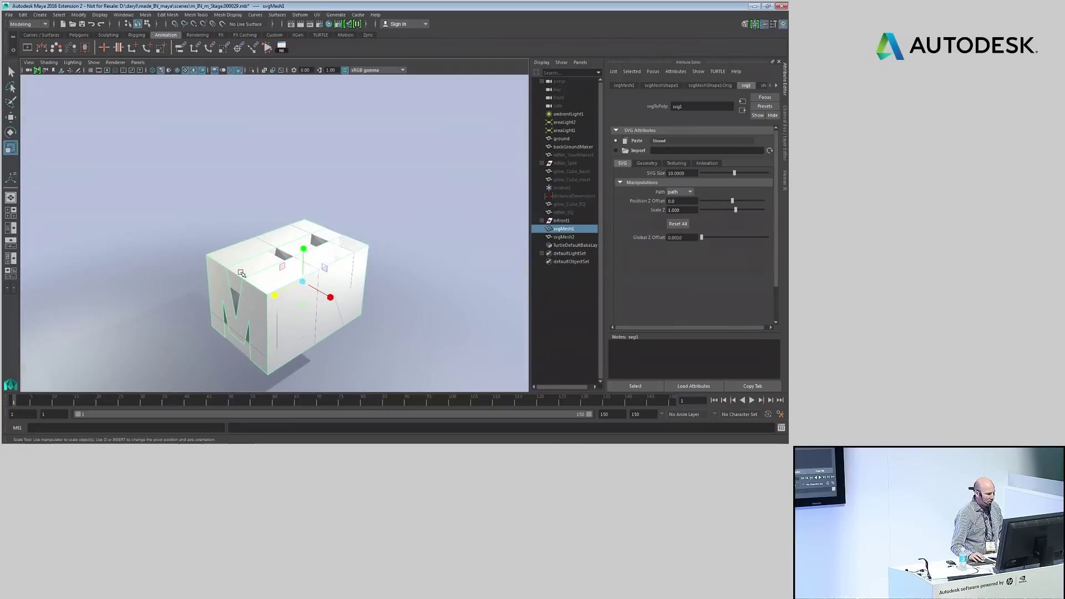
Select the M and IN meshes together, apply a Boolean Intersection and inspect the combined shape.
left_click(238, 275, "shift")
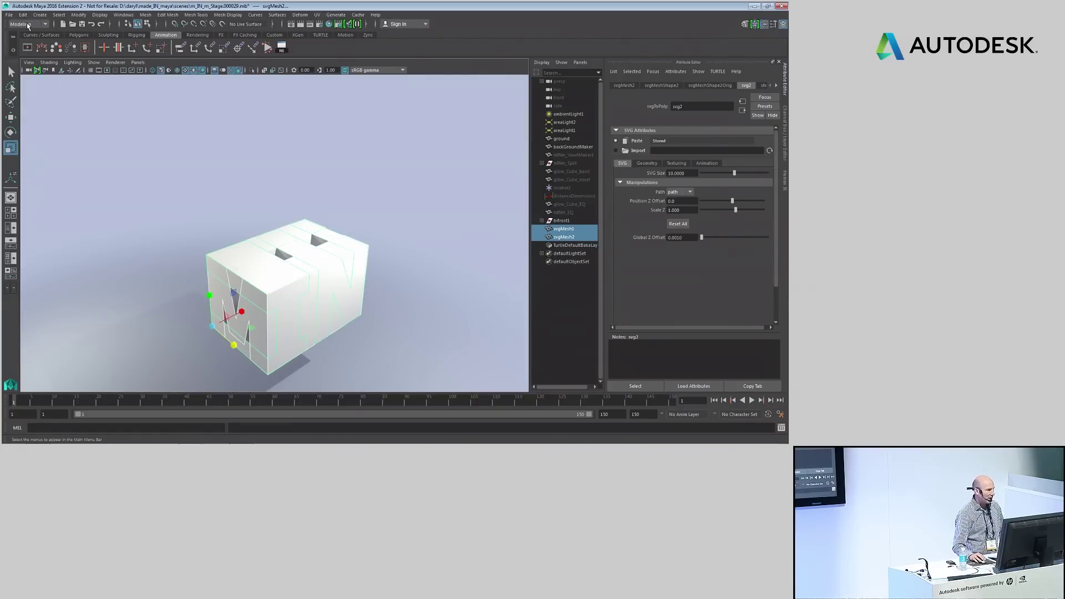
left_click(145, 15)
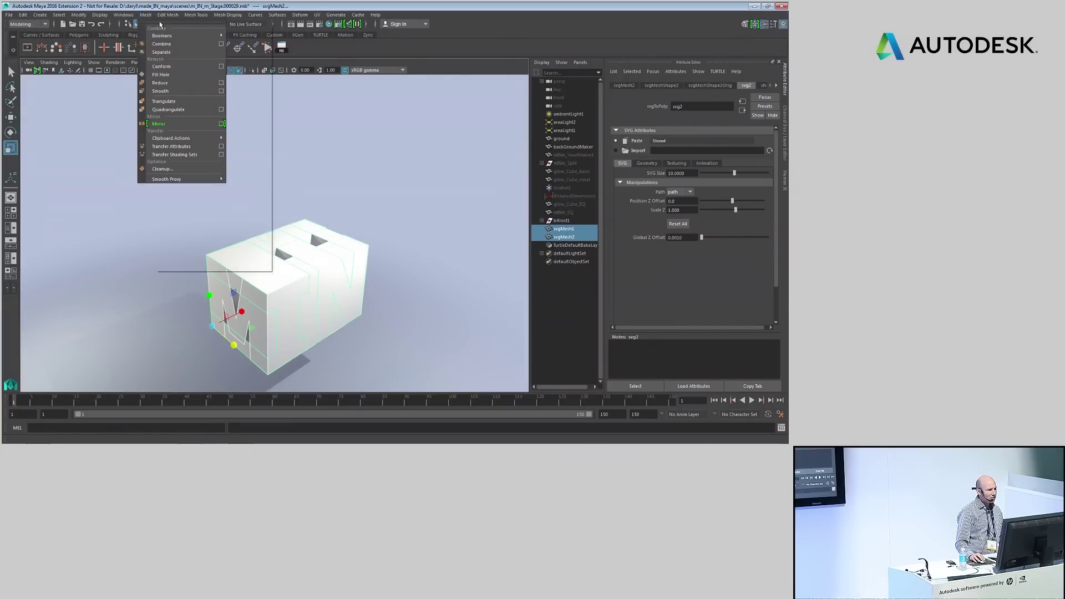
mouse_move(153, 38)
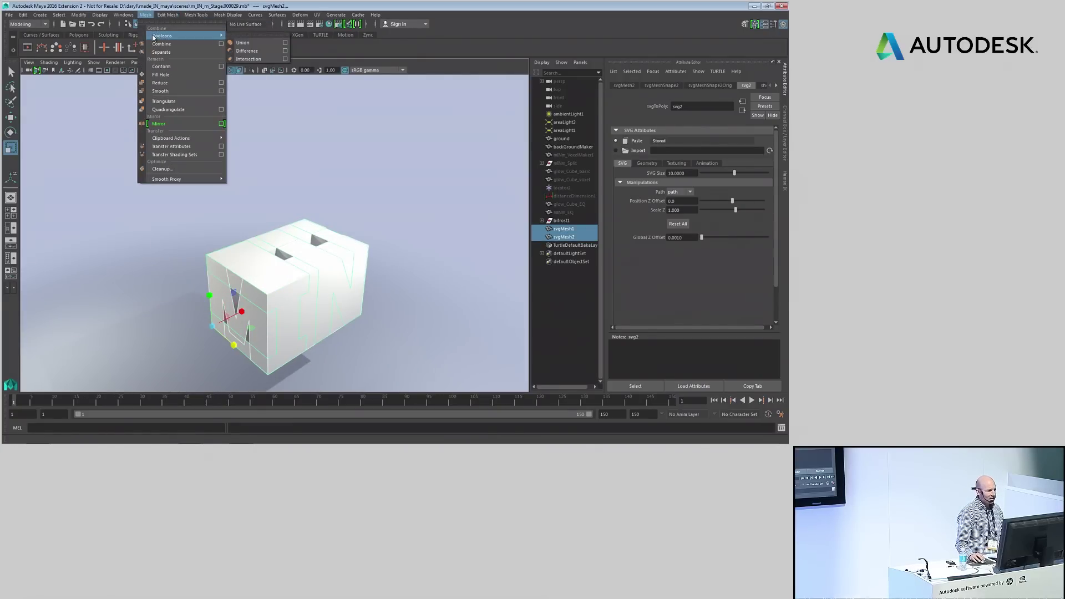
left_click(248, 59)
left_click_drag(314, 178, 340, 168, "alt")
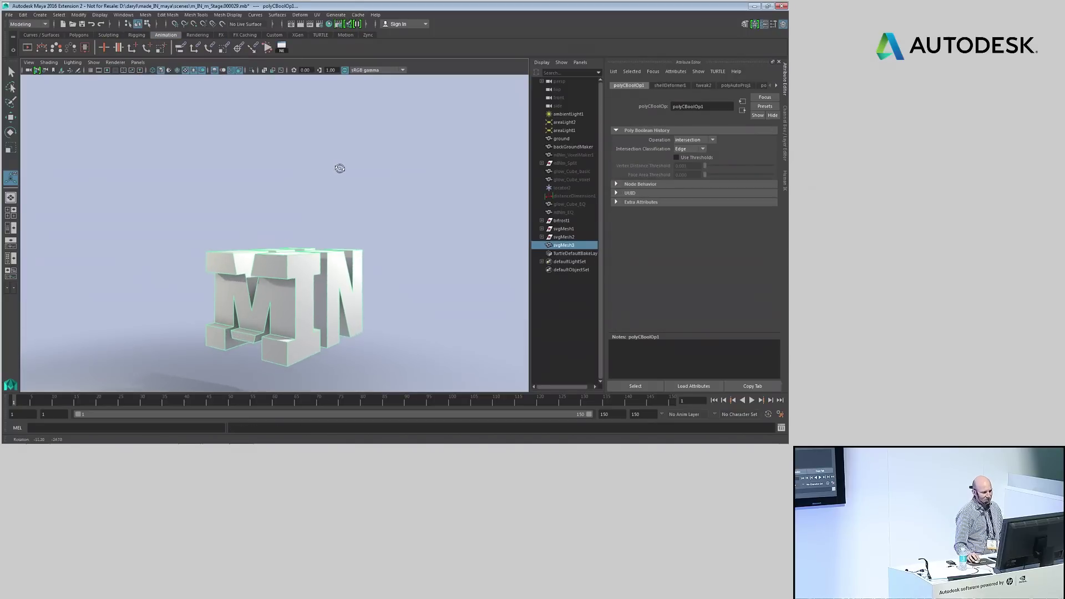
left_click_drag(295, 228, 356, 226, "alt")
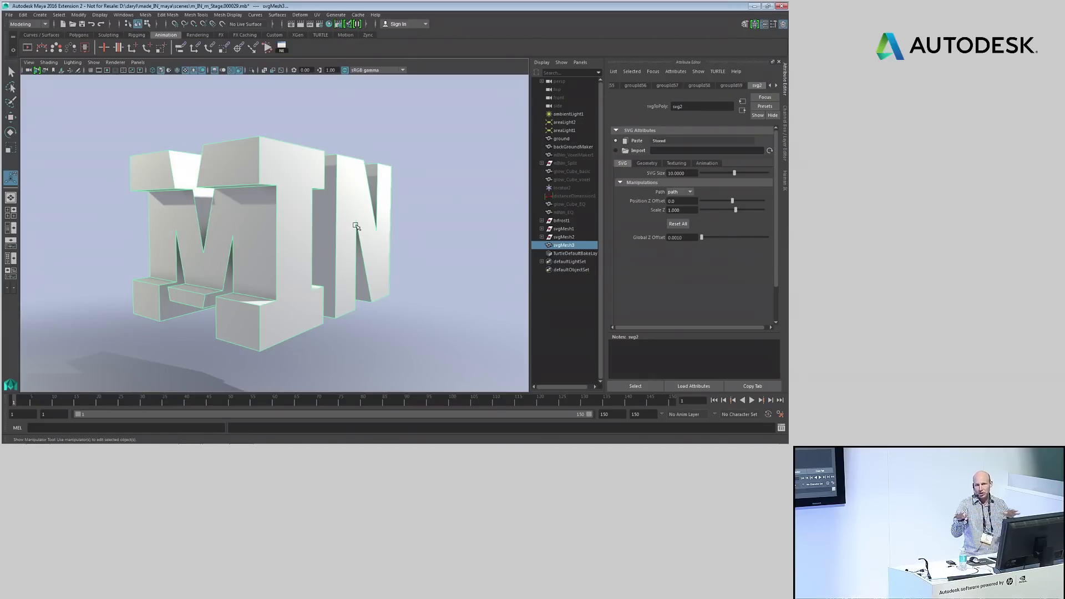
Switch to Illustrator, lower the anchor points at the bottom of the M's centre V, and select the whole M for copying.
key("alt+Tab")
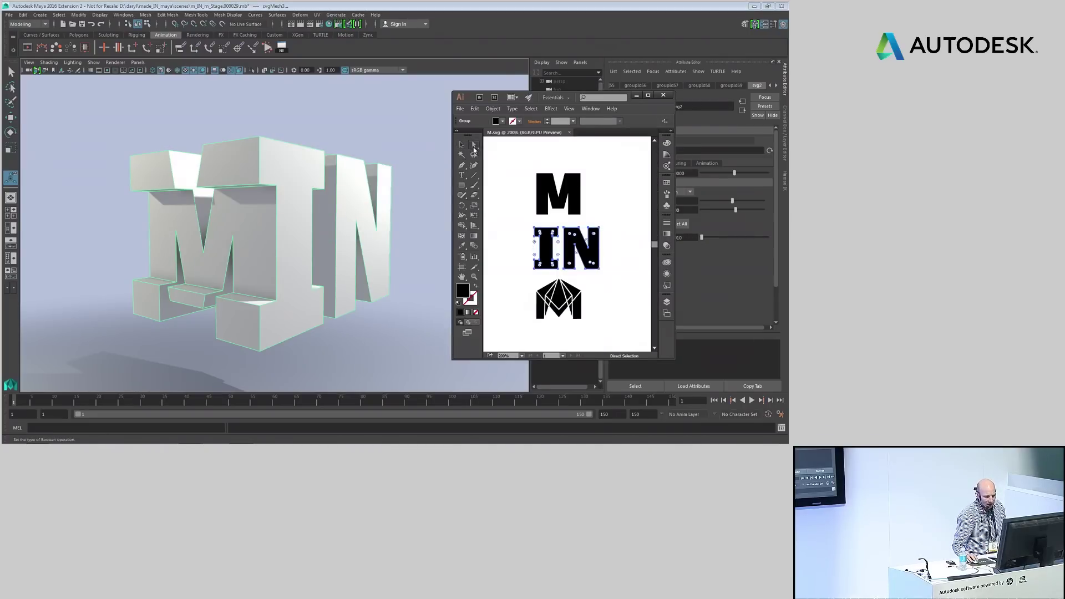
left_click_drag(560, 210, 561, 214)
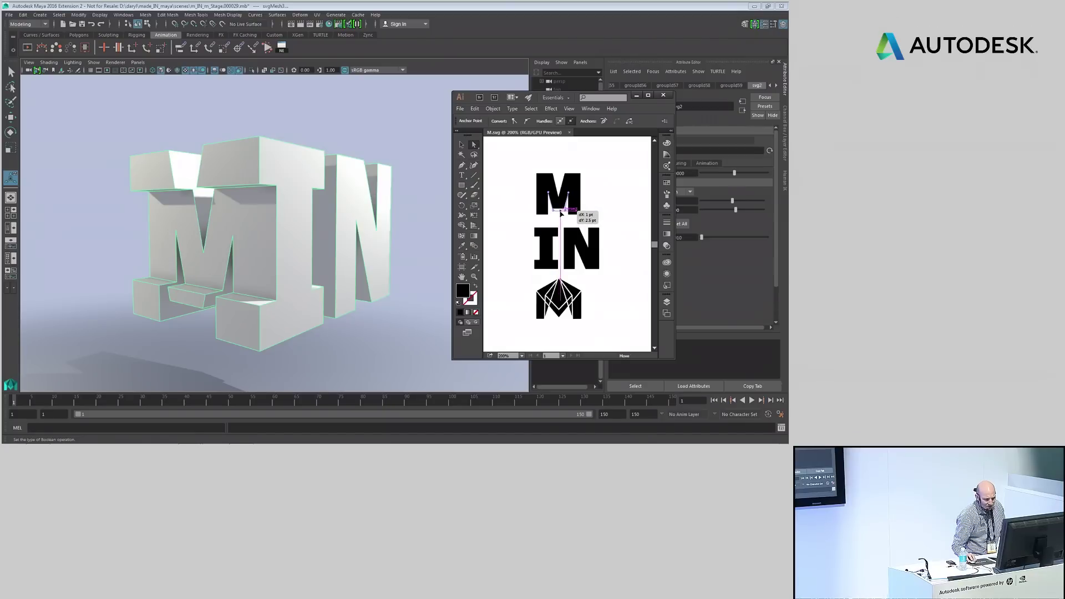
left_click_drag(560, 214, 560, 214)
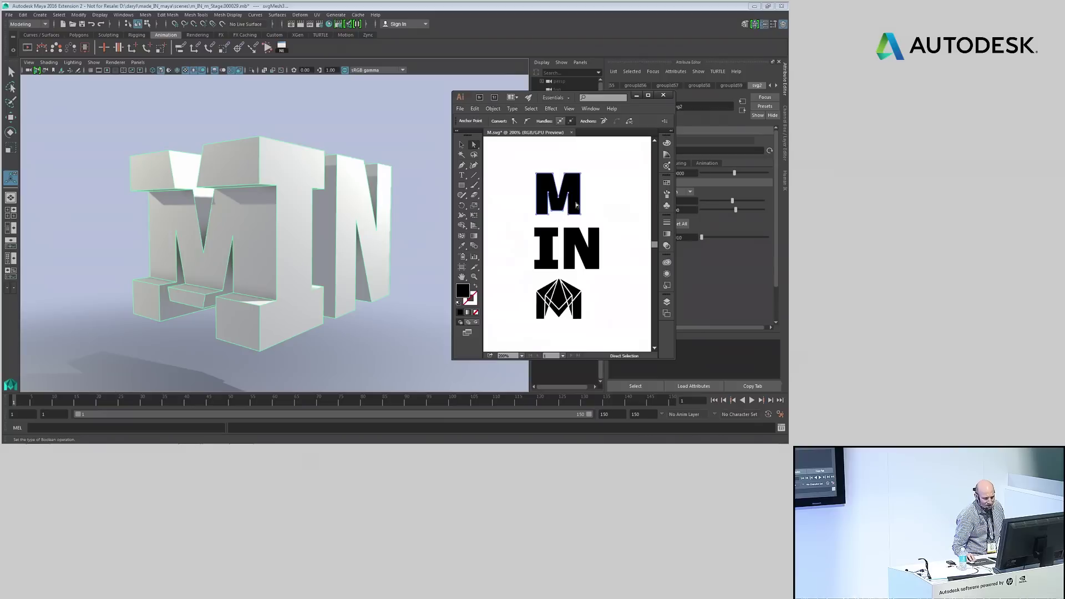
left_click(511, 146)
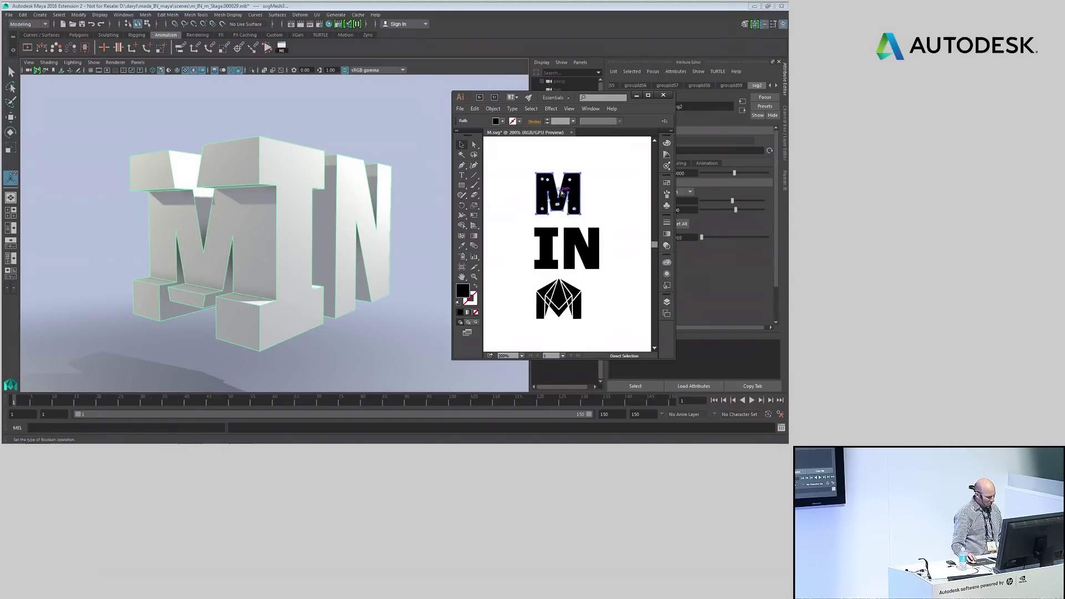
Return to Maya and paste the edited M artwork into the svg1 node of the intersected mesh.
left_click(472, 21)
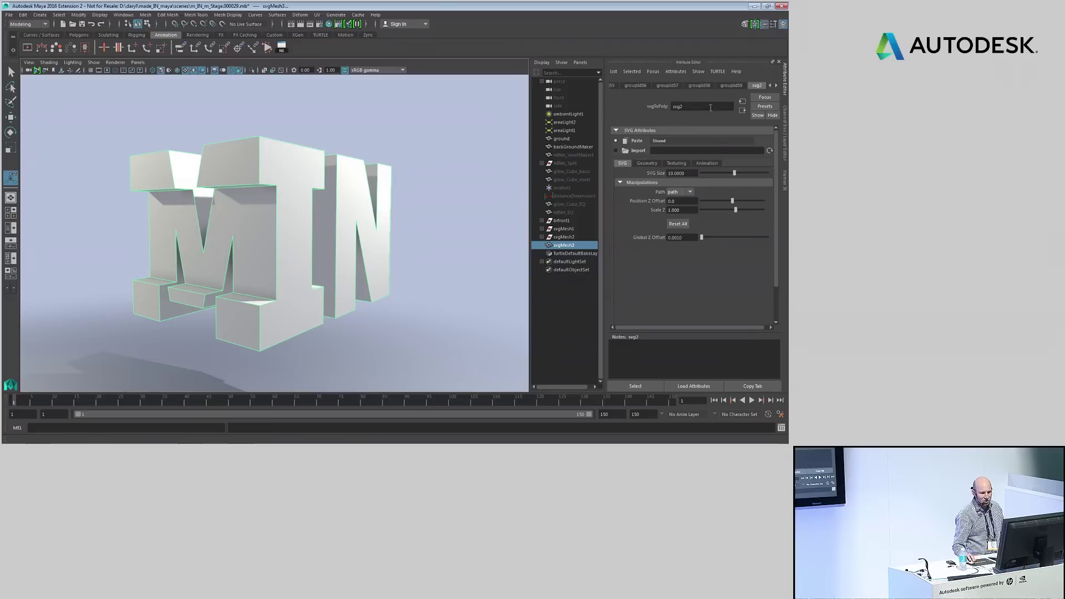
left_click(652, 72)
left_click(663, 121)
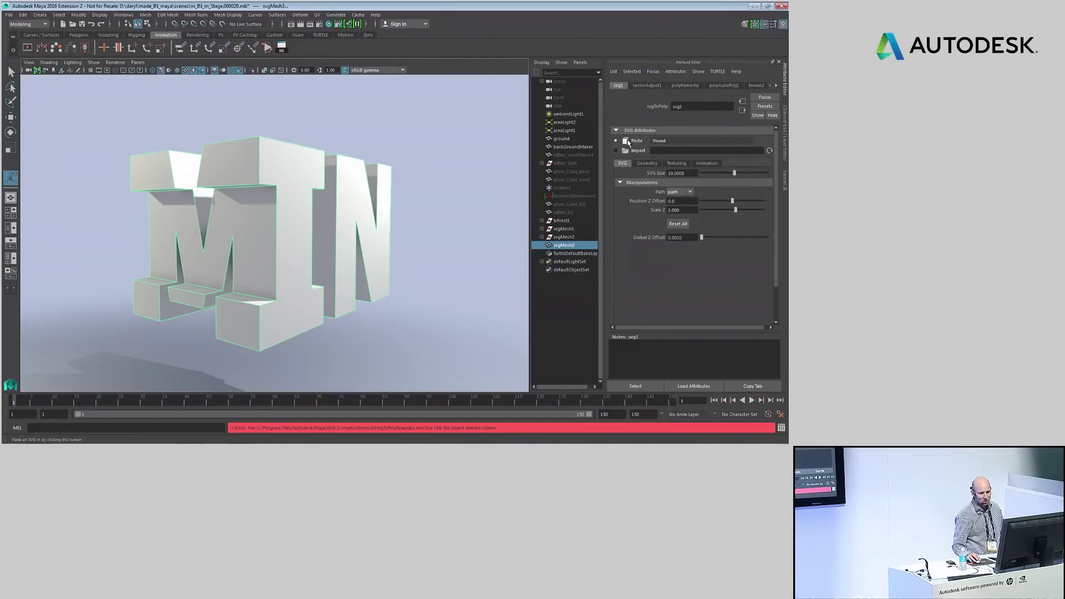
left_click(625, 142)
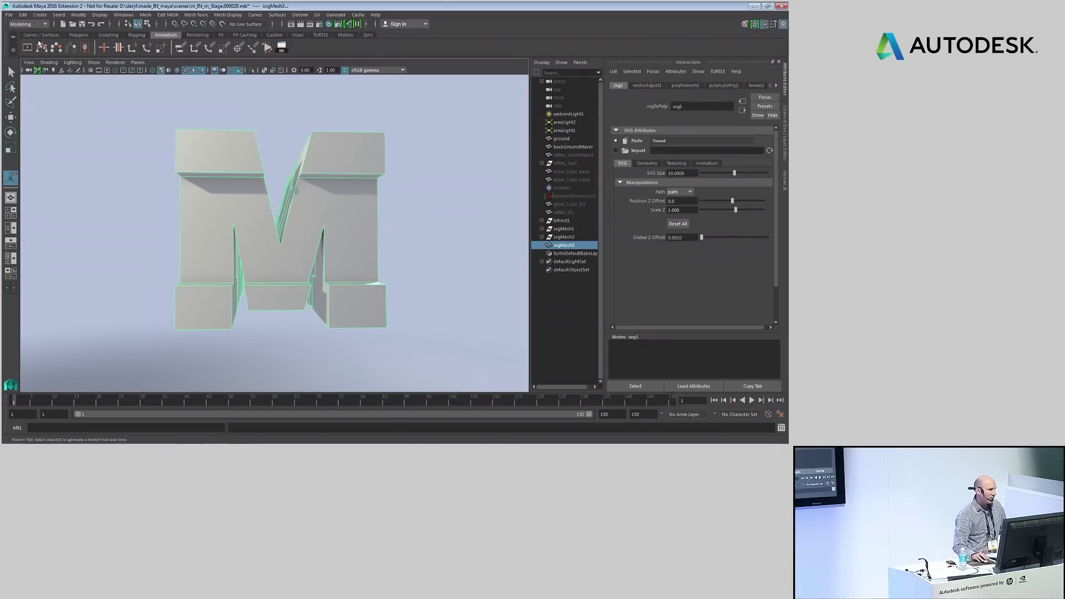
Create a polygon type object with the text "made".
left_click(41, 15)
left_click(55, 87)
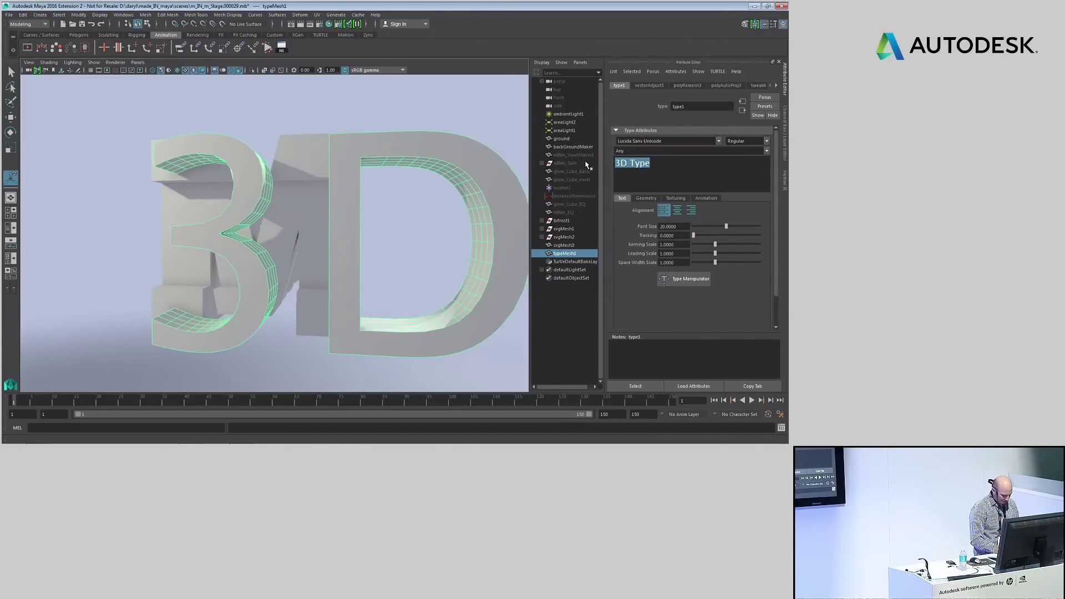
type("made")
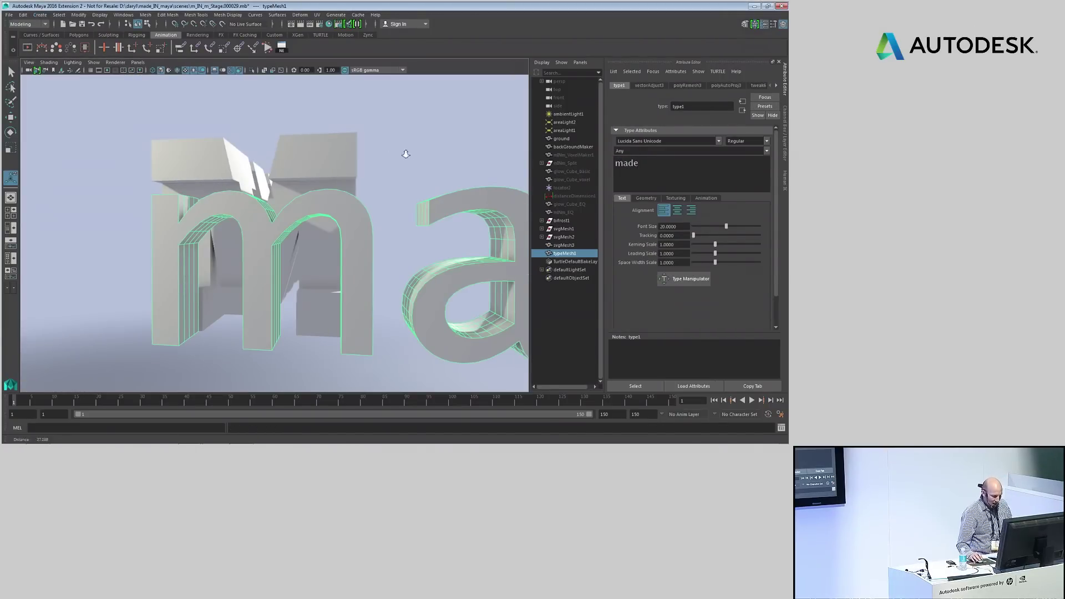
Scale the "made" text down to a small fraction of the logo and move it over and up against the M.
right_click_drag(405, 154, 295, 162, "alt")
key("r")
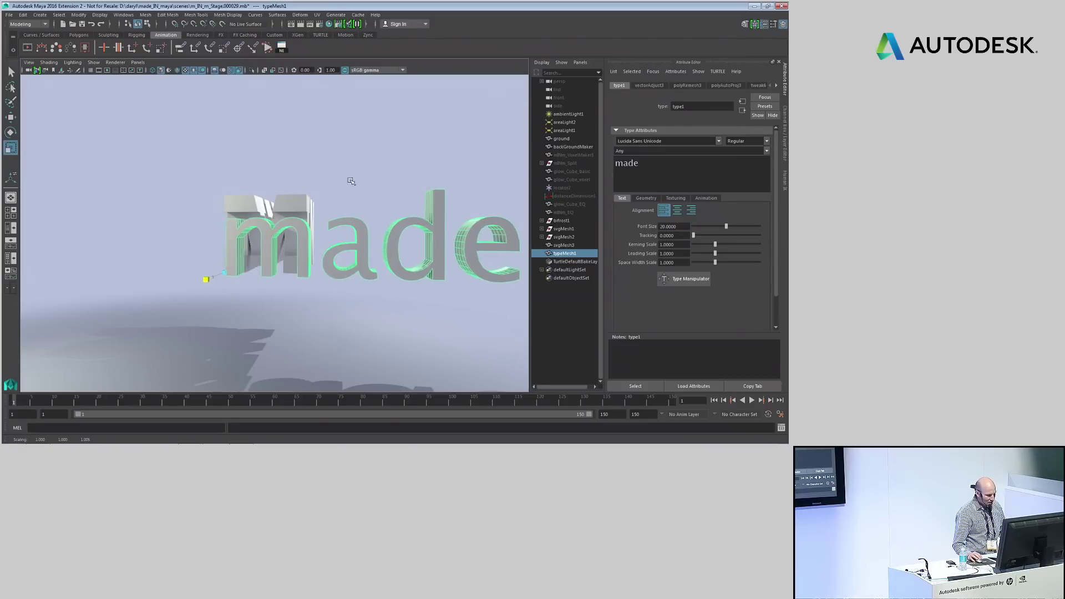
left_click_drag(281, 258, 30, 300, "alt")
key("w")
left_click_drag(271, 275, 338, 282)
left_click_drag(289, 252, 287, 223)
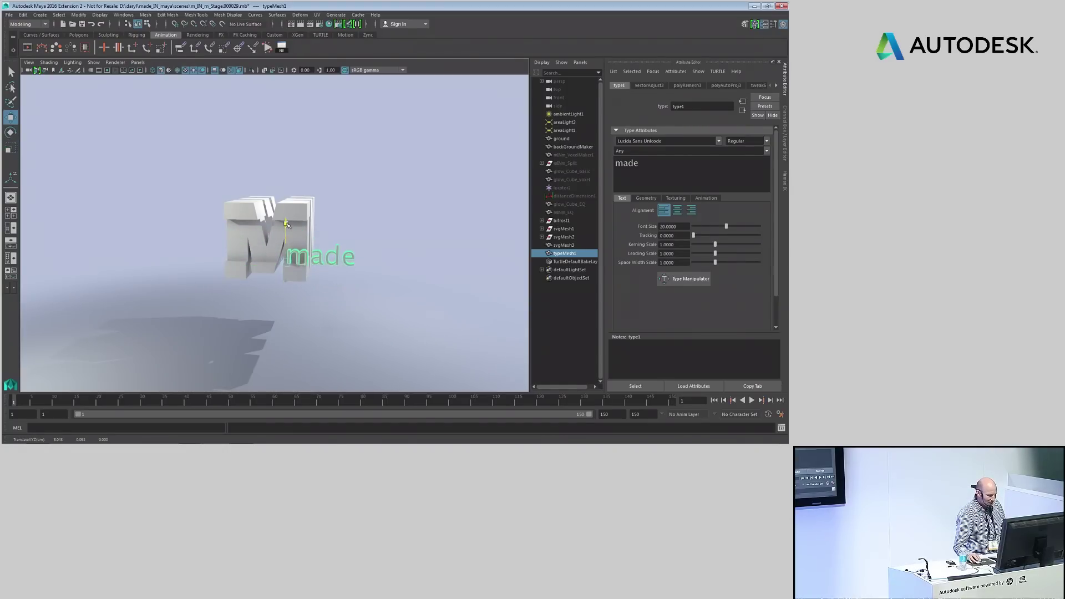
Rotate the "made" text to read vertically and position it on the M side of the I's stem, above its foot.
key("e")
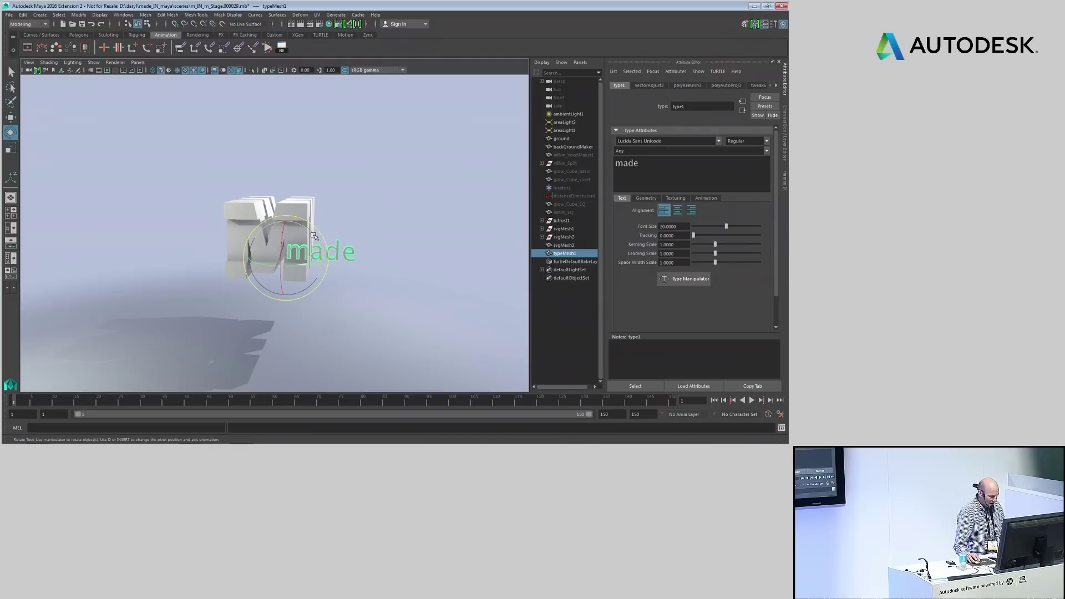
left_click_drag(312, 233, 217, 275)
key("w")
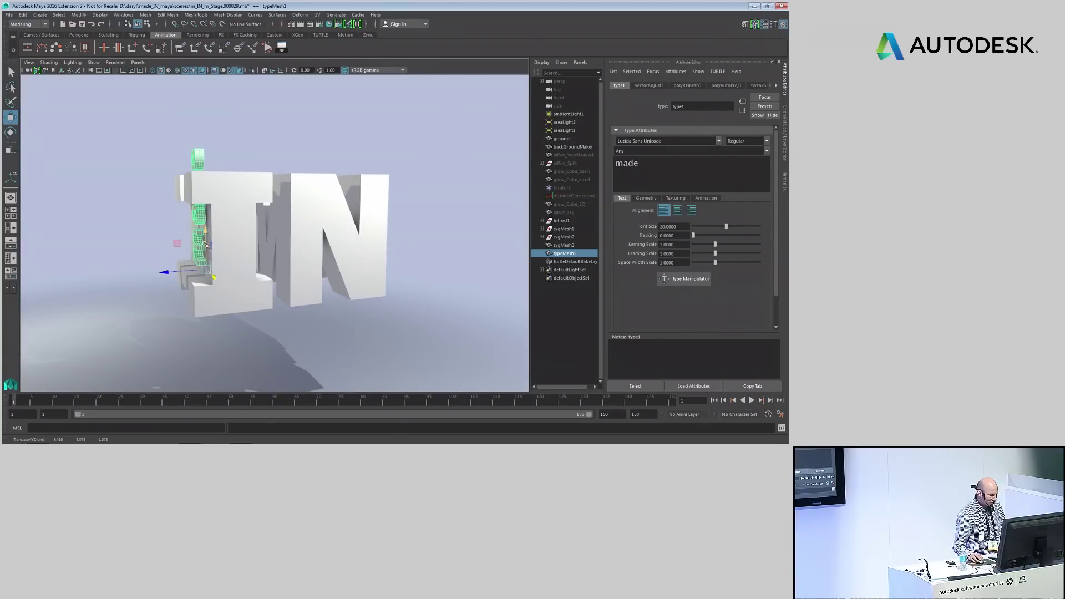
left_click_drag(206, 232, 374, 239, "alt")
key("r")
right_click_drag(355, 240, 435, 252, "alt")
middle_click_drag(452, 248, 428, 255)
key("w")
middle_click_drag(328, 274, 321, 269)
left_click_drag(361, 304, 395, 280)
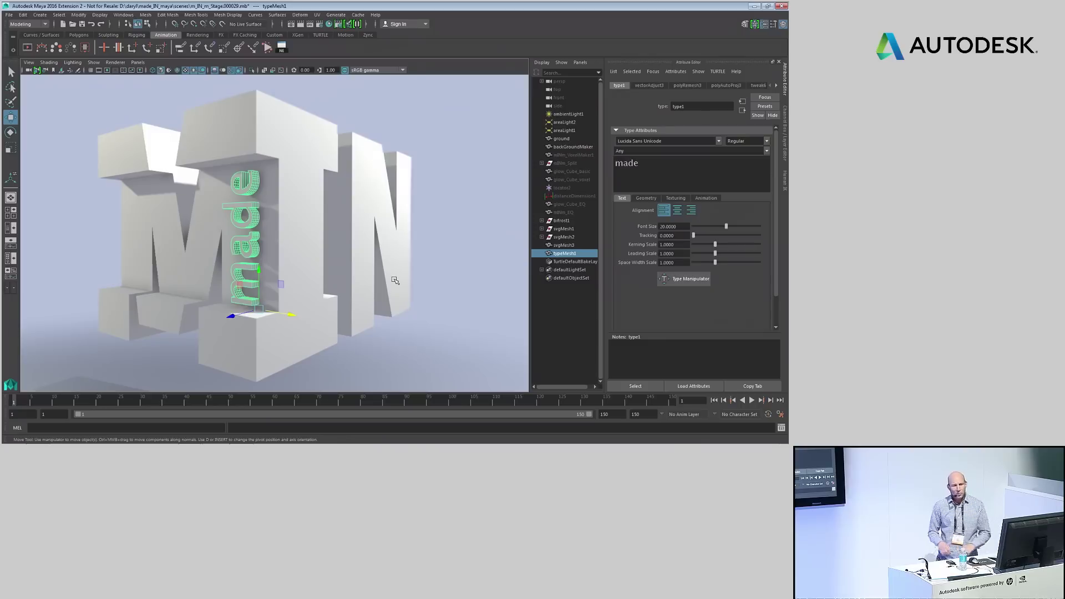
Enable Character animation for the "made" text and set keys at frame 30 with Translate Z at 1.
left_click(714, 198)
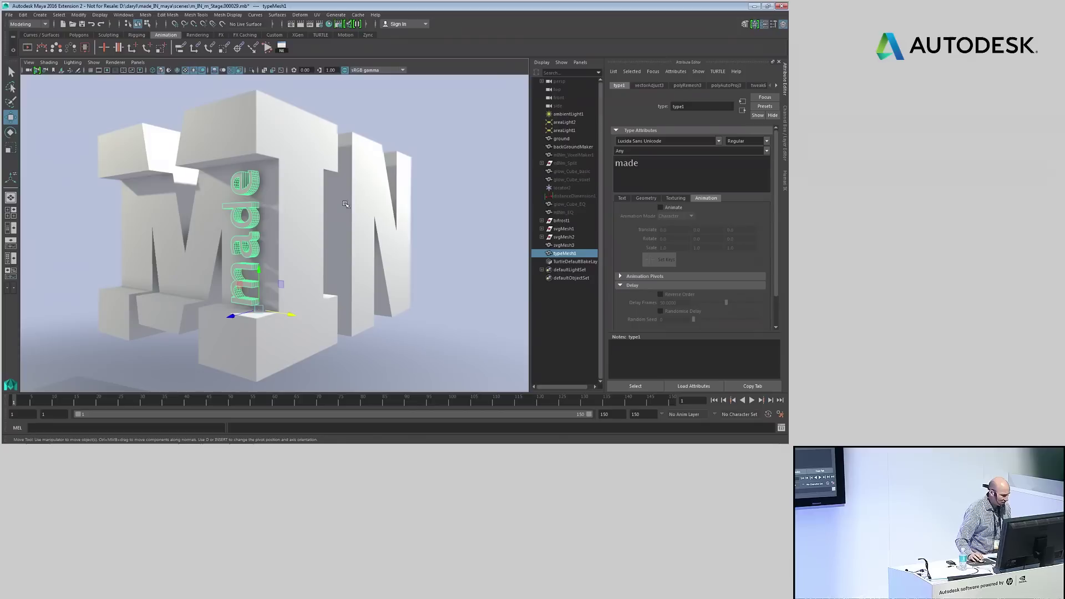
left_click_drag(16, 402, 143, 401)
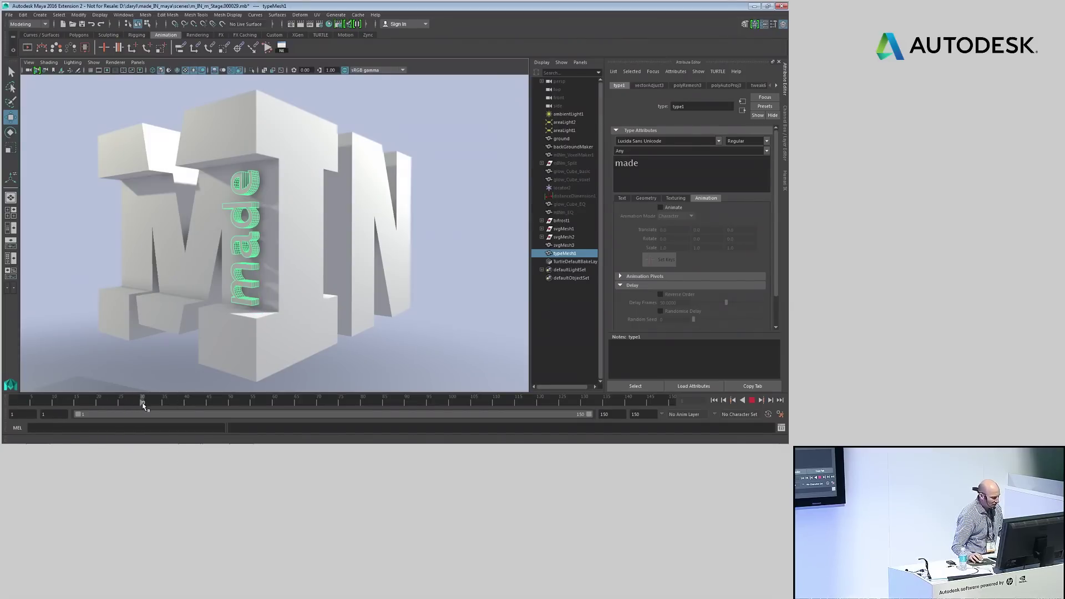
left_click(660, 208)
double_click(735, 229)
type("4")
key("Return")
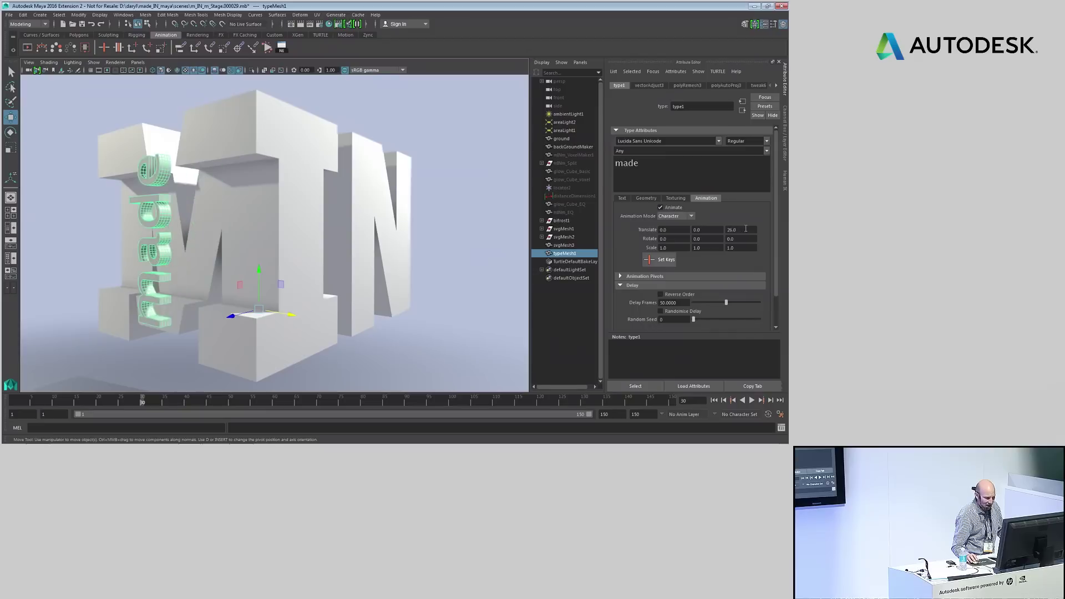
double_click(737, 229)
type("1")
key("Return")
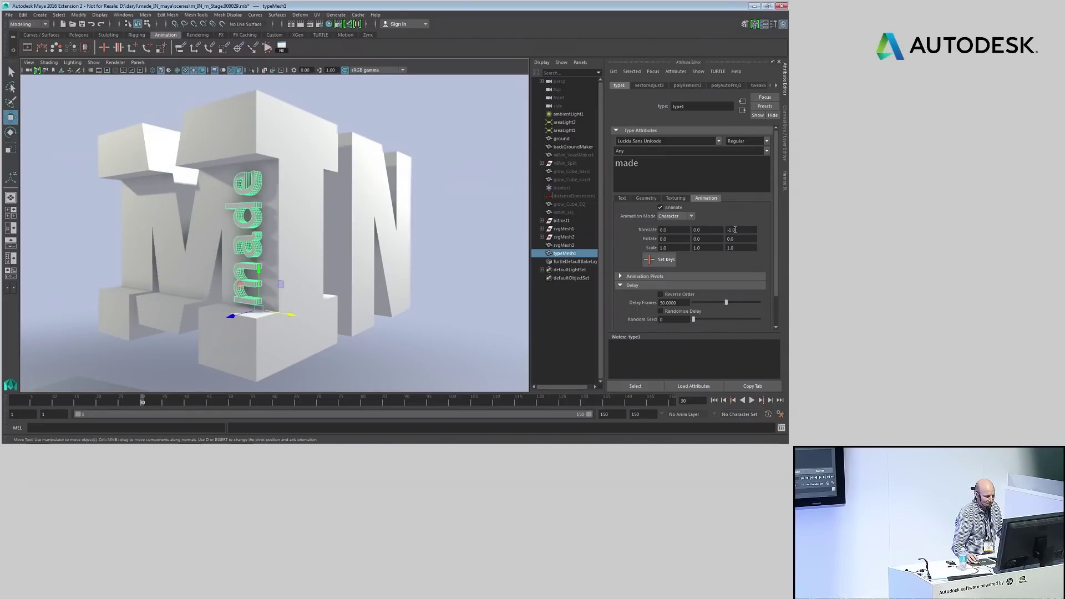
left_click(665, 262)
Set keys at frame 1 with a large Translate Z offset for the letters.
left_click_drag(121, 401, 14, 401)
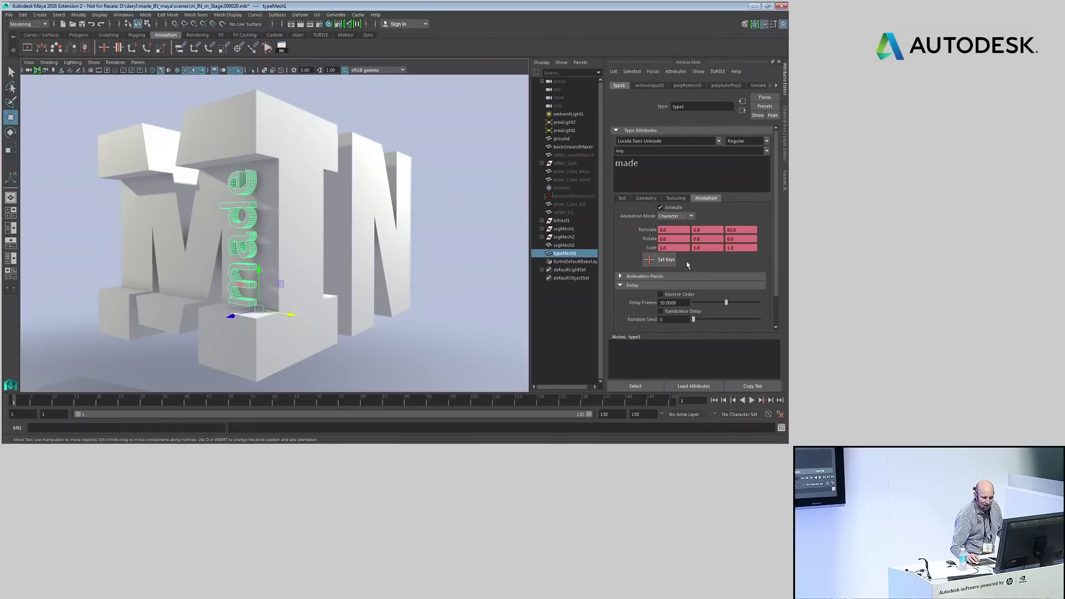
left_click(663, 260)
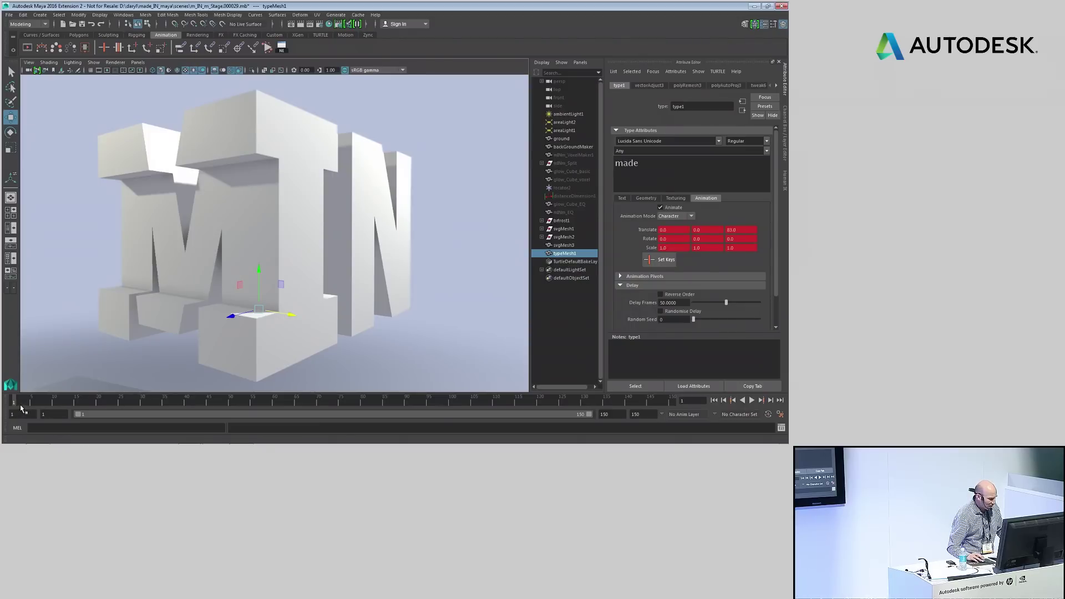
Play back the letter animation, scrub to frame 70 and reduce Delay Frames to about 40.
key("alt+v")
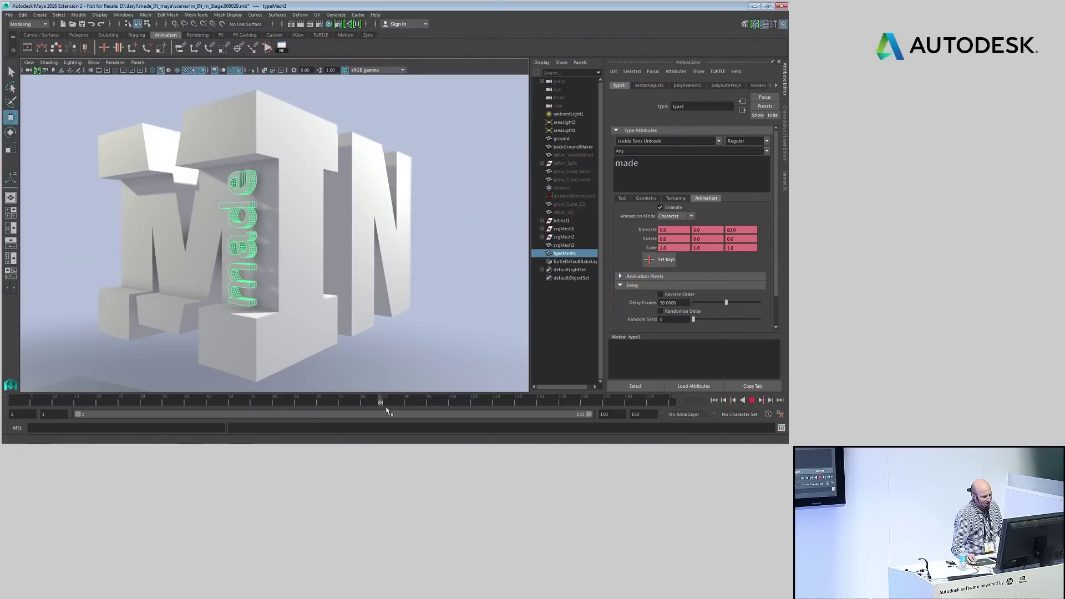
left_click_drag(370, 404, 319, 394)
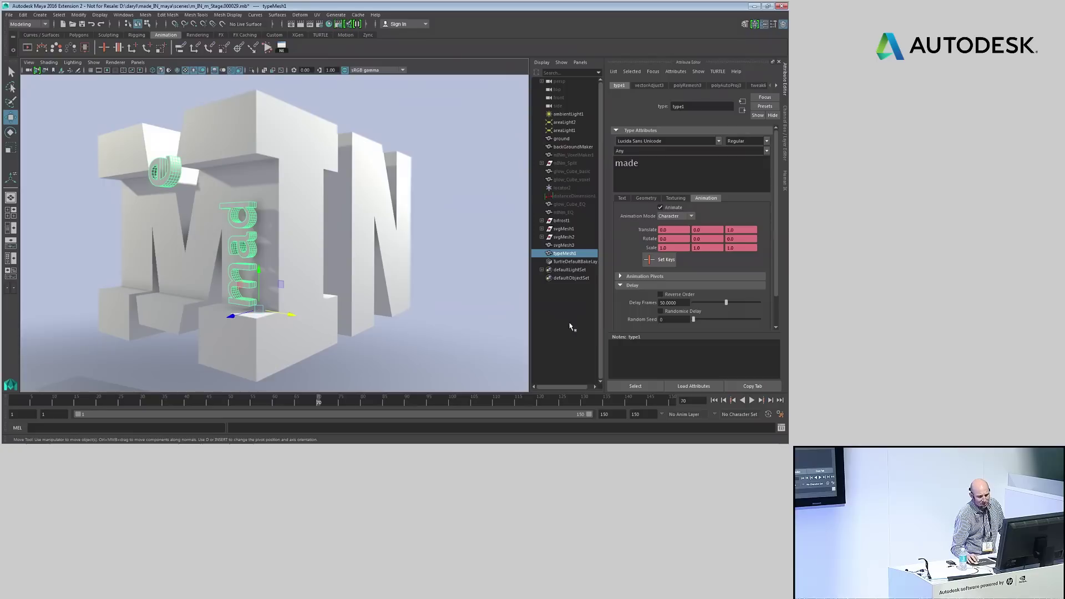
left_click_drag(727, 302, 718, 303)
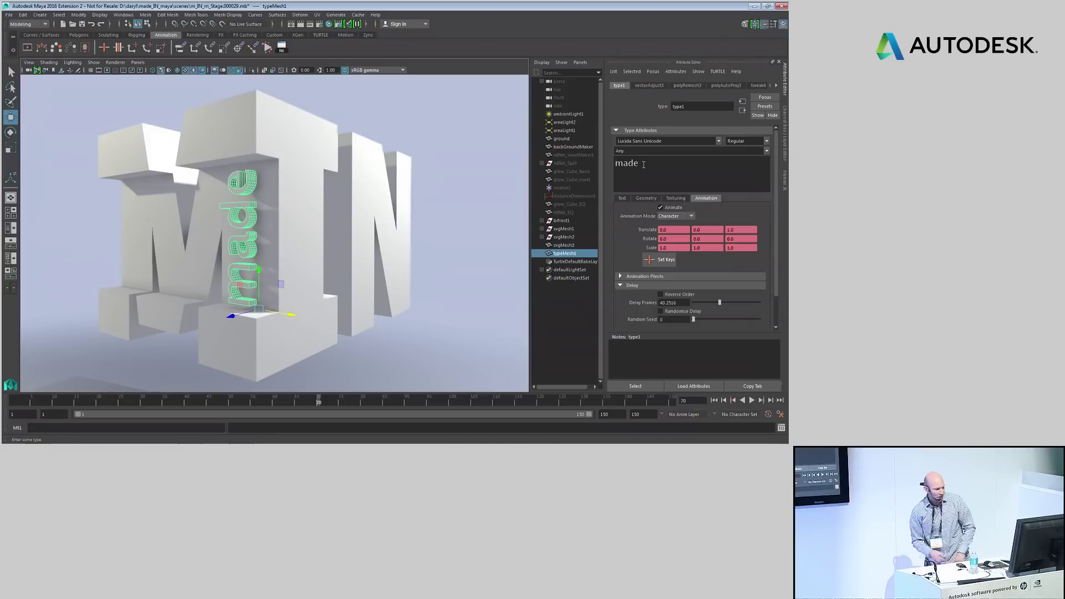
Change the text to "made!", scale it down to fit the I's stem, and play the animation.
type("!")
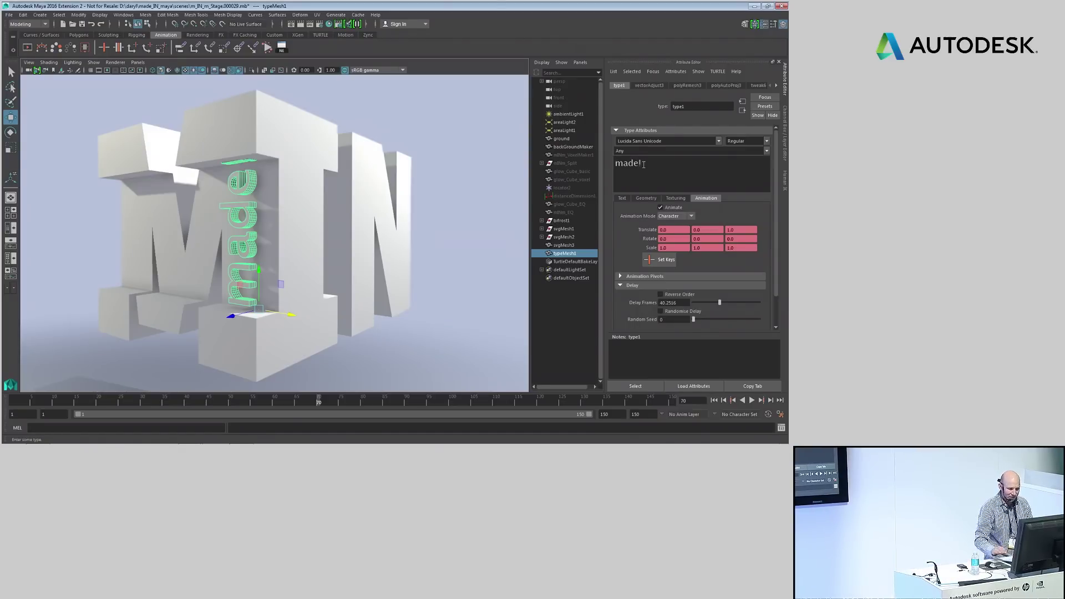
left_click_drag(261, 299, 280, 308, "alt")
key("r")
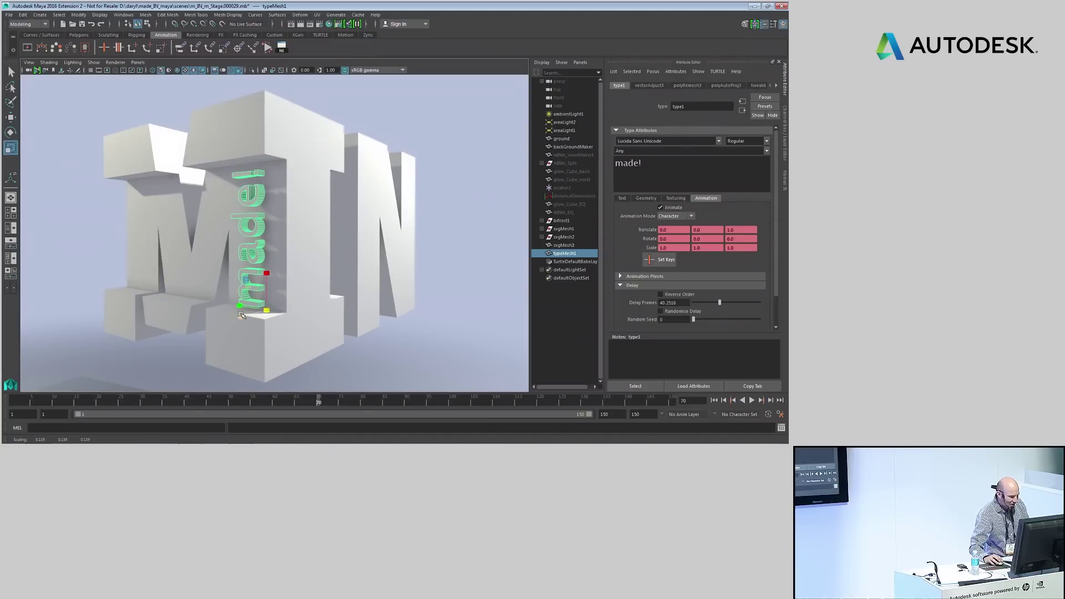
key("alt+v")
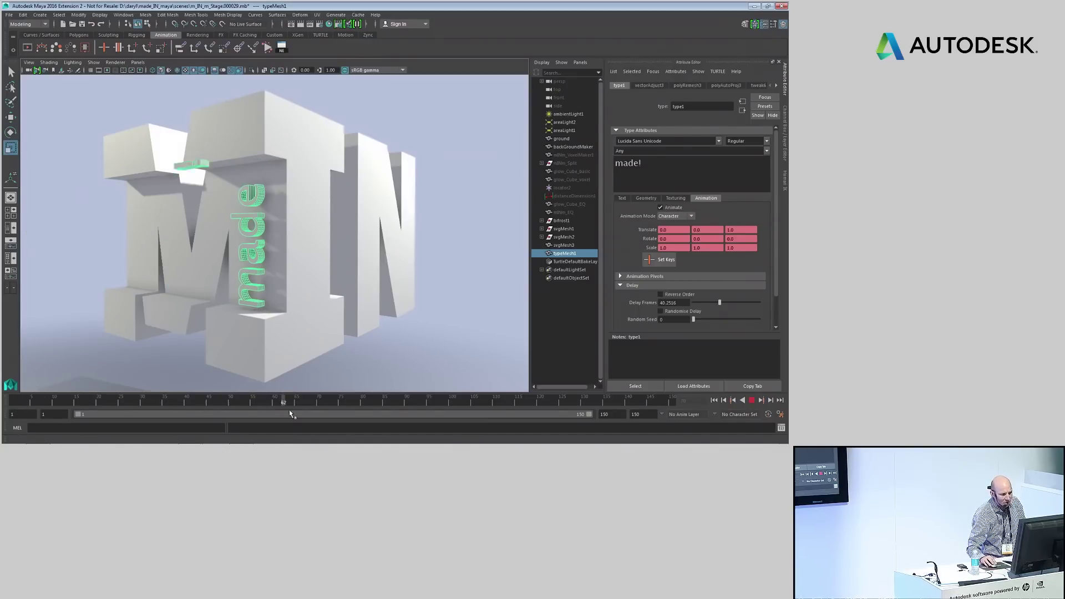
left_click(377, 402)
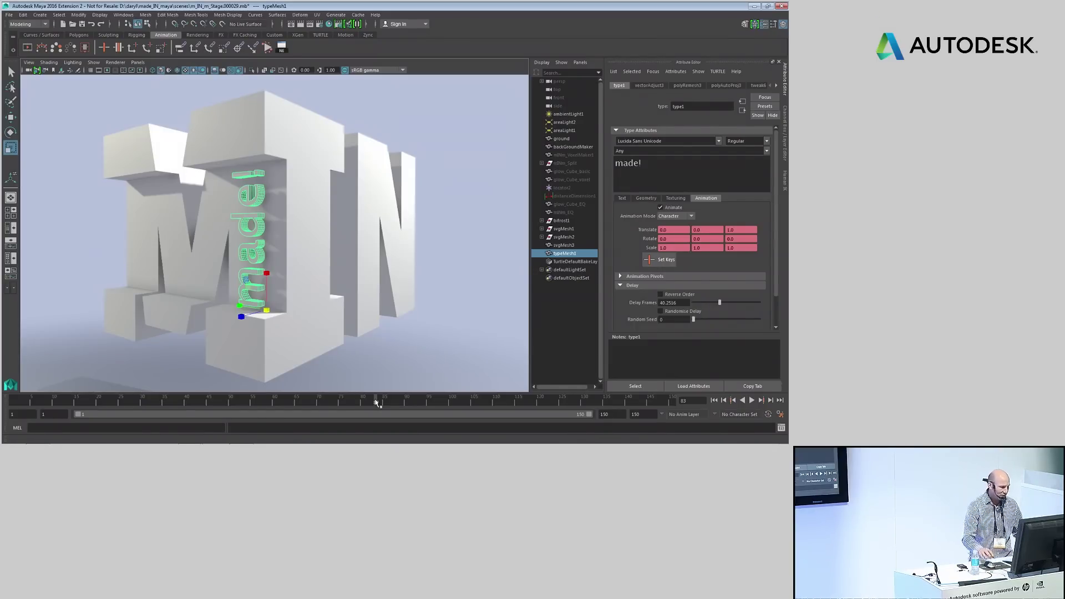
Delete the "made!" type mesh and the intersected MIN mesh from the scene.
scroll(288, 272, "down", 5)
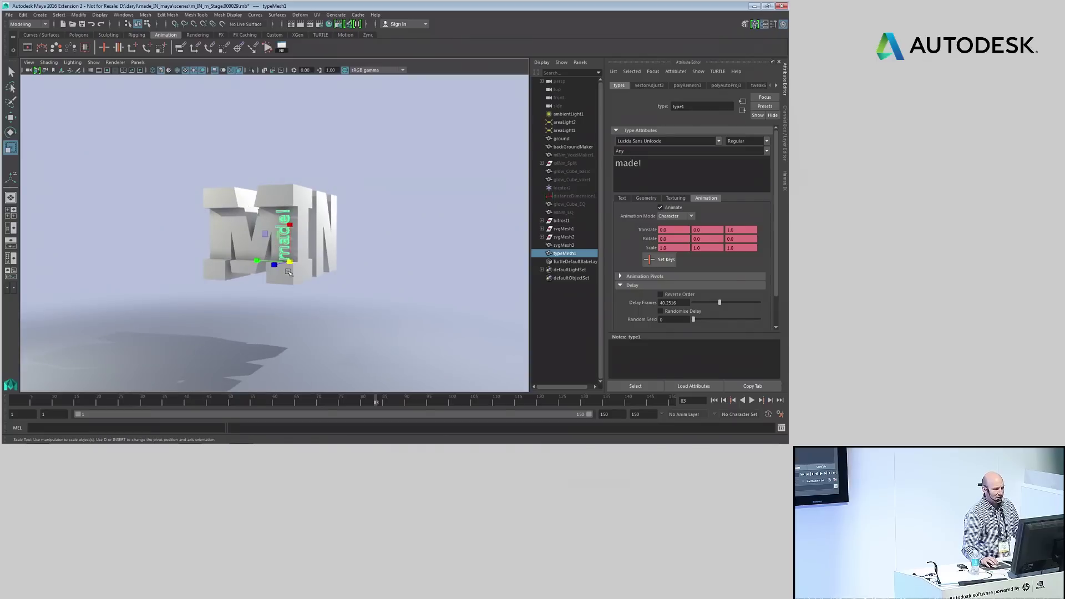
left_click_drag(288, 272, 313, 279, "alt")
right_click_drag(313, 279, 381, 286, "alt")
middle_click_drag(381, 286, 314, 293, "alt")
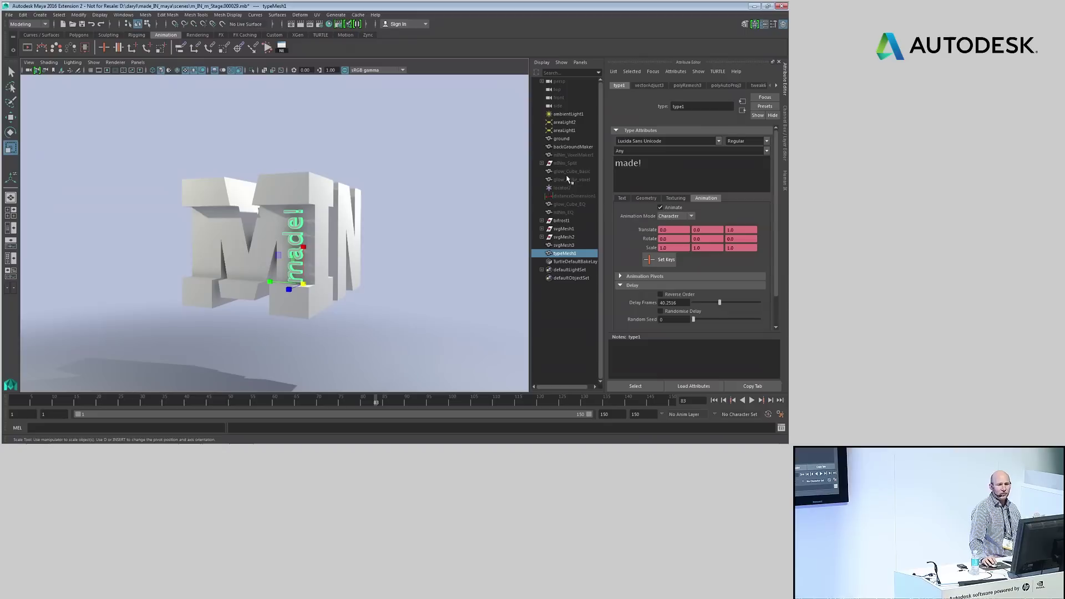
key("Delete")
left_click(283, 213)
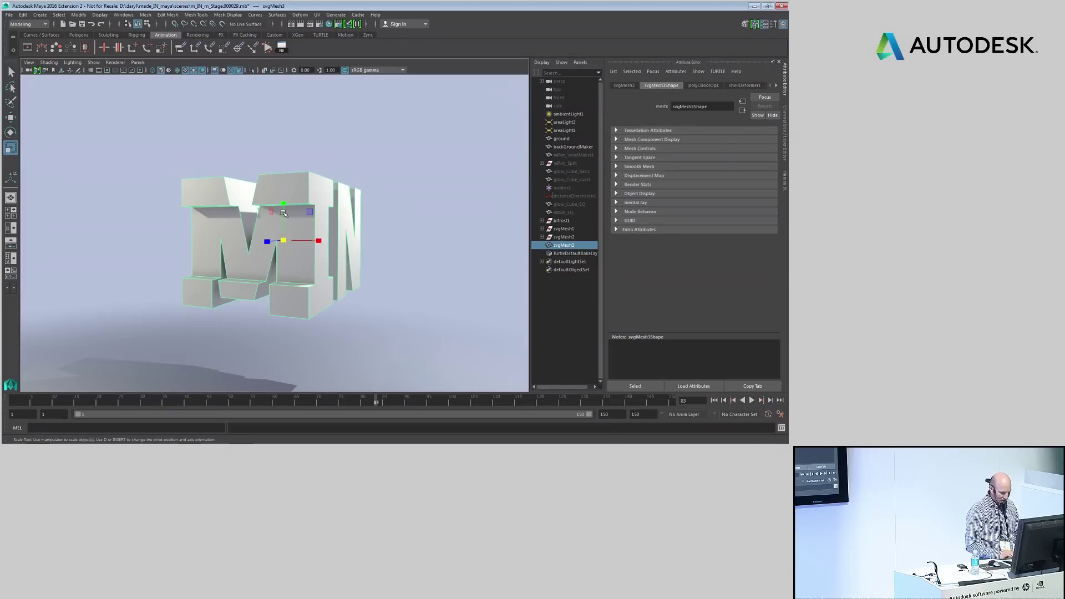
key("Delete")
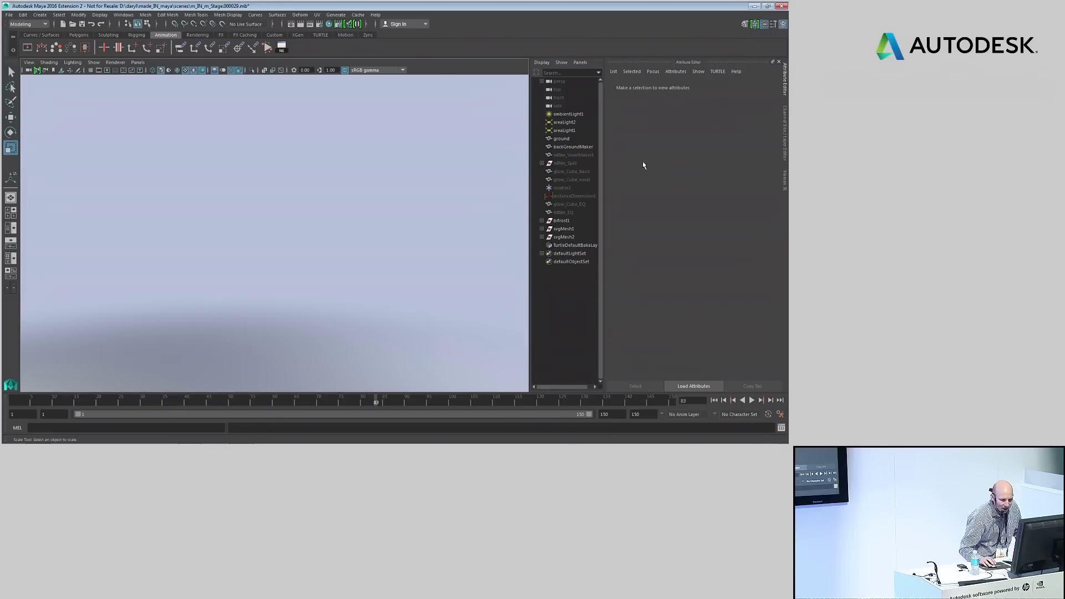
Unhide the prepared Split group of the logo and bring it into view.
left_click(565, 164)
key("h")
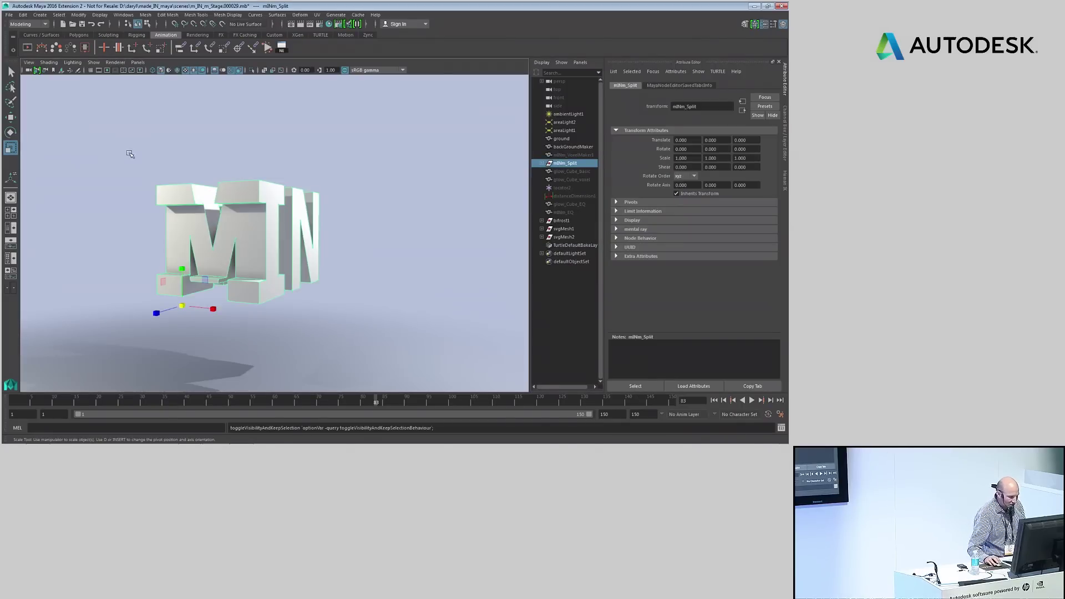
key("f")
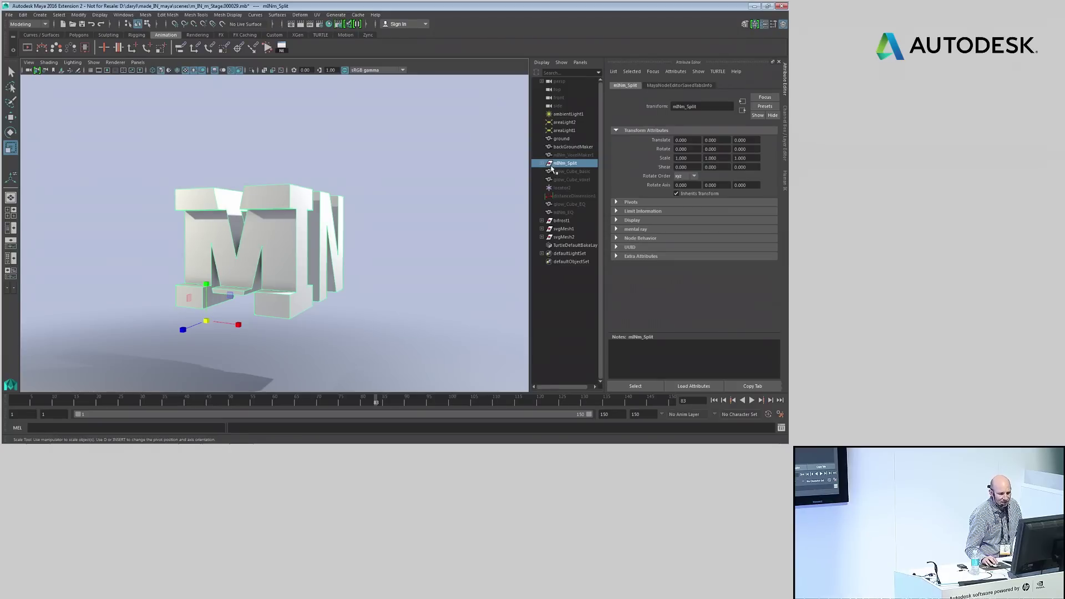
Create a MASH network from the hidden glow_Cube_basic mesh.
left_click(572, 172)
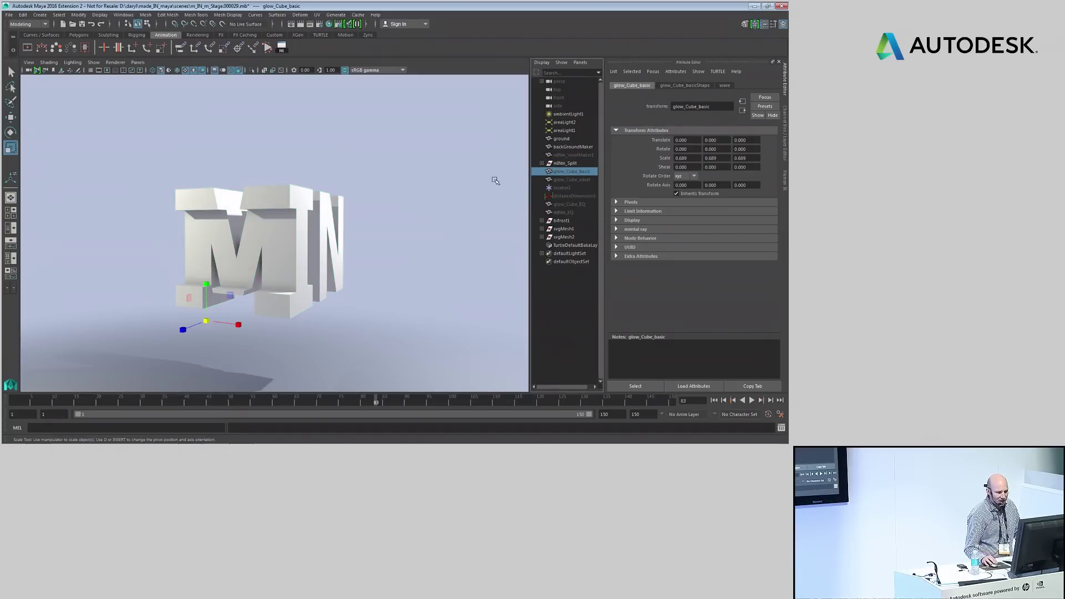
mouse_move(261, 222)
left_mouse_down("alt")
mouse_move(259, 239)
mouse_move(245, 235)
left_mouse_up("alt")
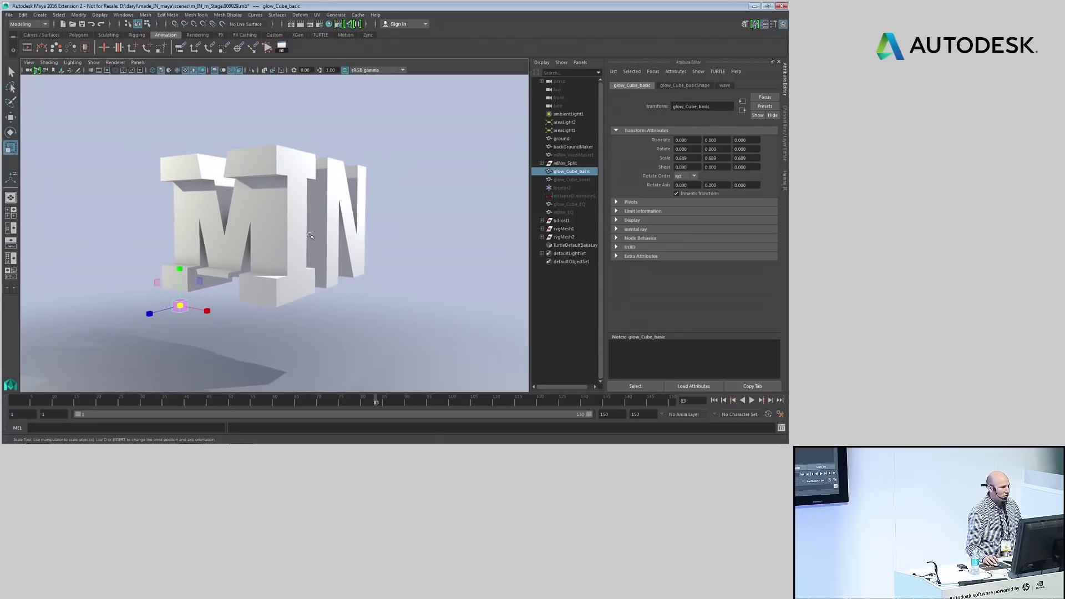
left_click(40, 15)
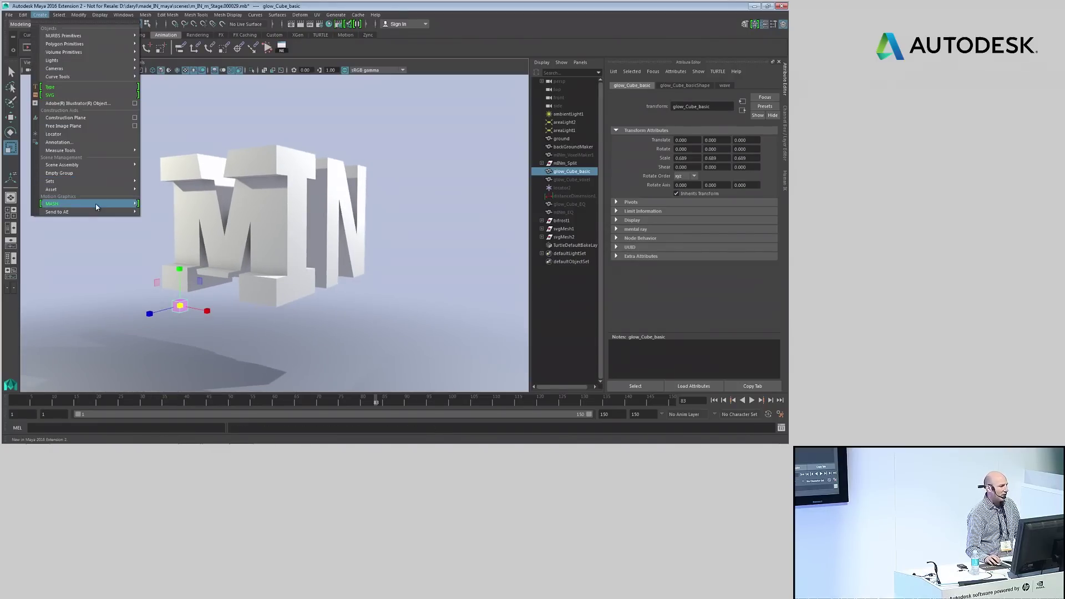
left_click(193, 214)
mouse_move(358, 253)
left_mouse_down("alt")
mouse_move(383, 241)
mouse_move(343, 243)
left_mouse_up("alt")
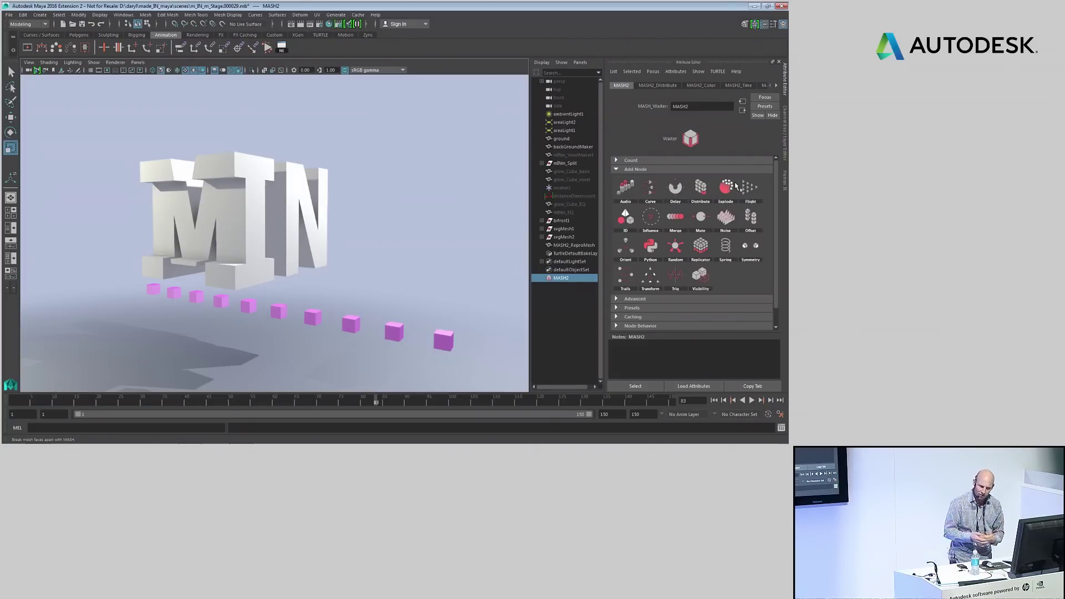
Raise the MASH network's Number of Points to 71 and try a Radial distribution with different Distance Z values.
left_click(663, 87)
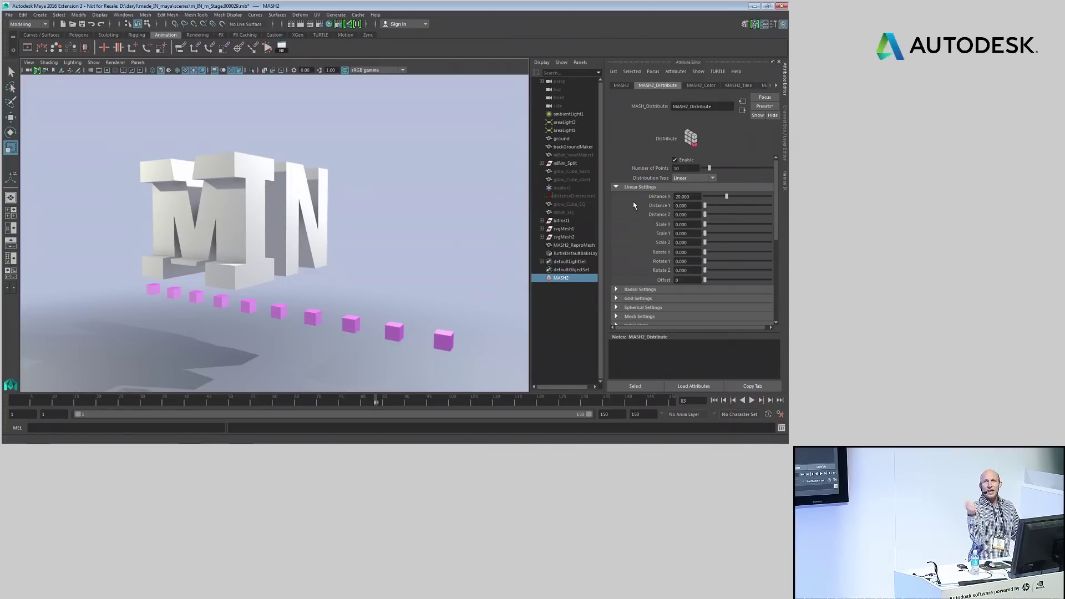
left_click_drag(709, 168, 739, 168)
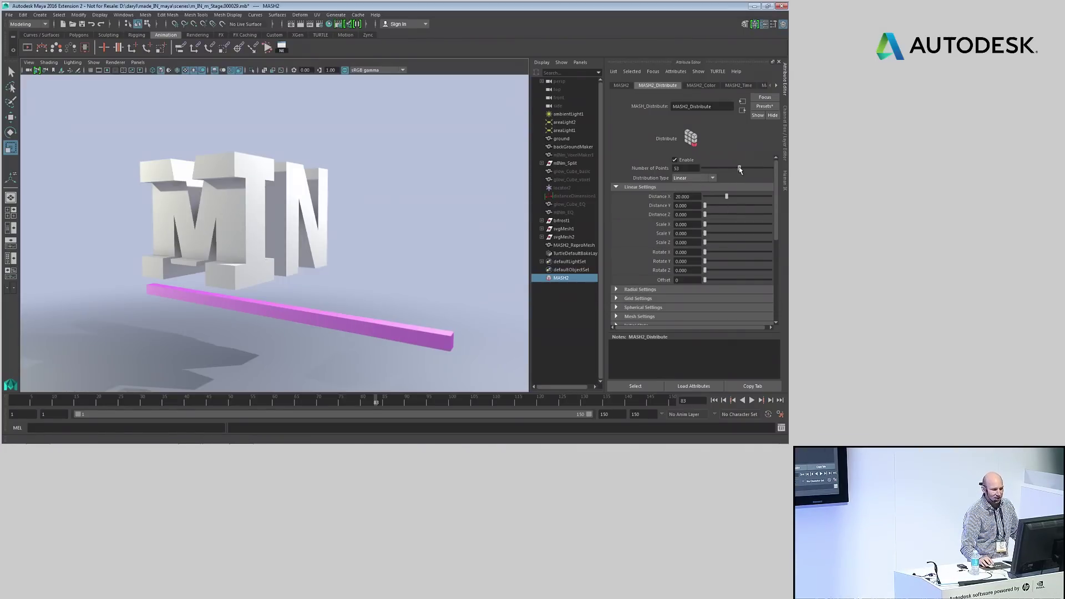
left_click(693, 178)
left_click(694, 191)
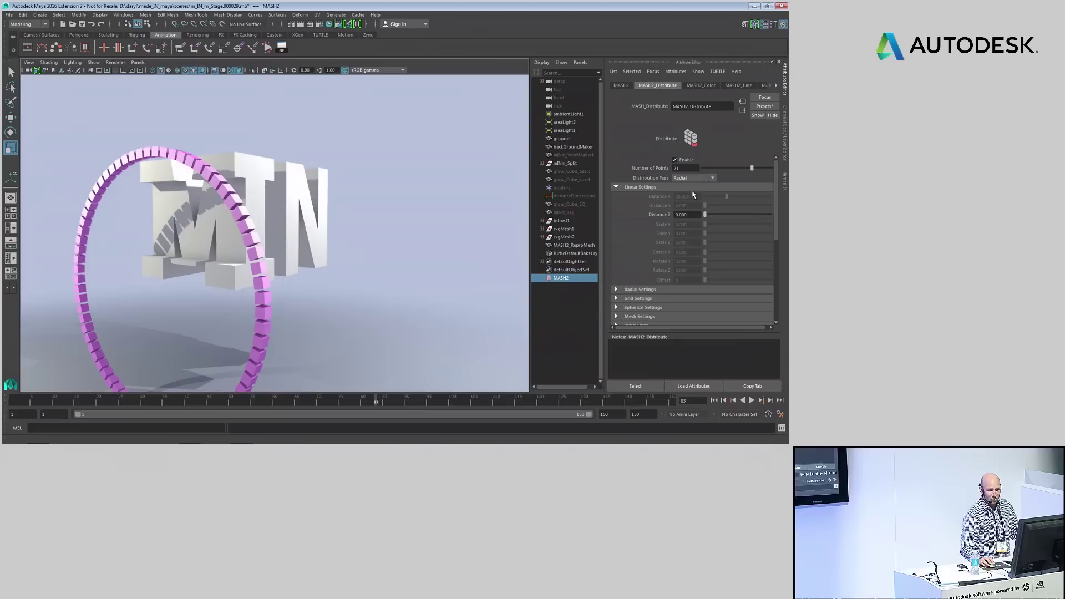
left_click_drag(333, 200, 385, 172, "alt")
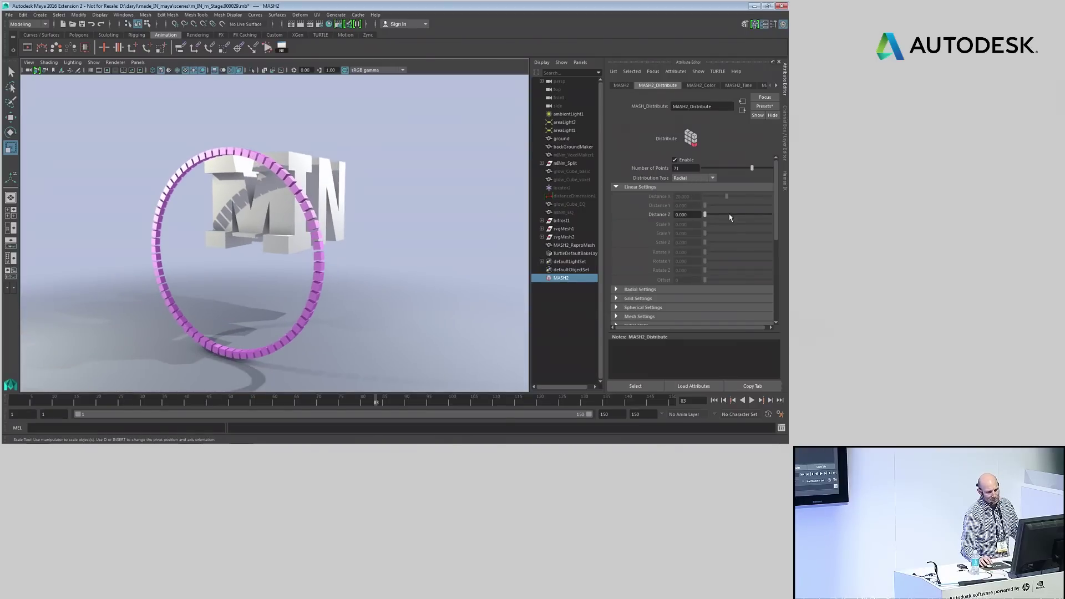
left_click_drag(712, 215, 595, 217)
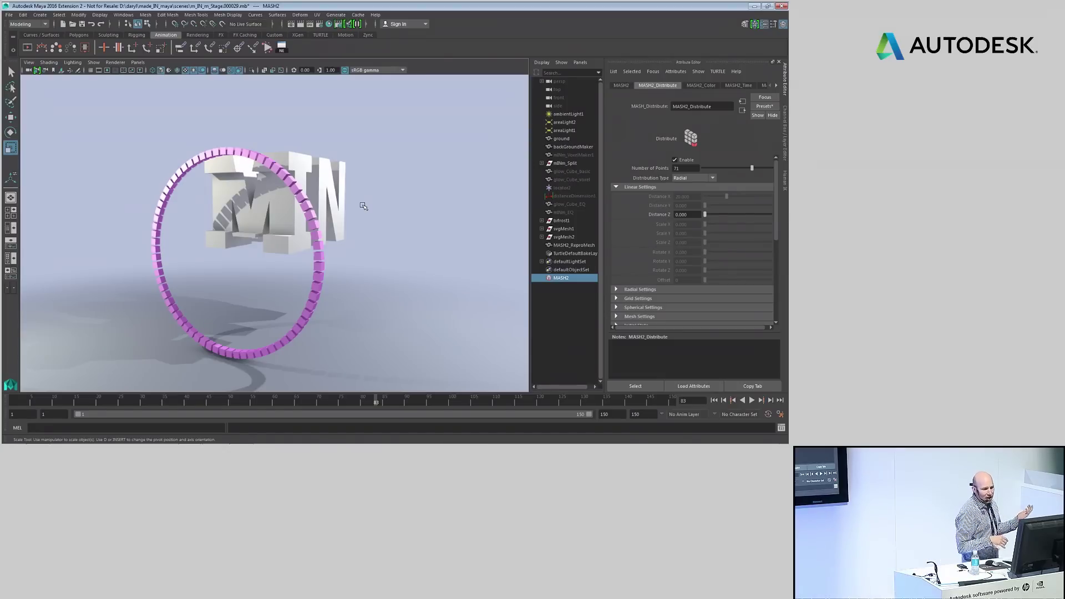
Switch the MASH distribution to Grid and set its Distance X and Distance Z to 30.
left_click(689, 178)
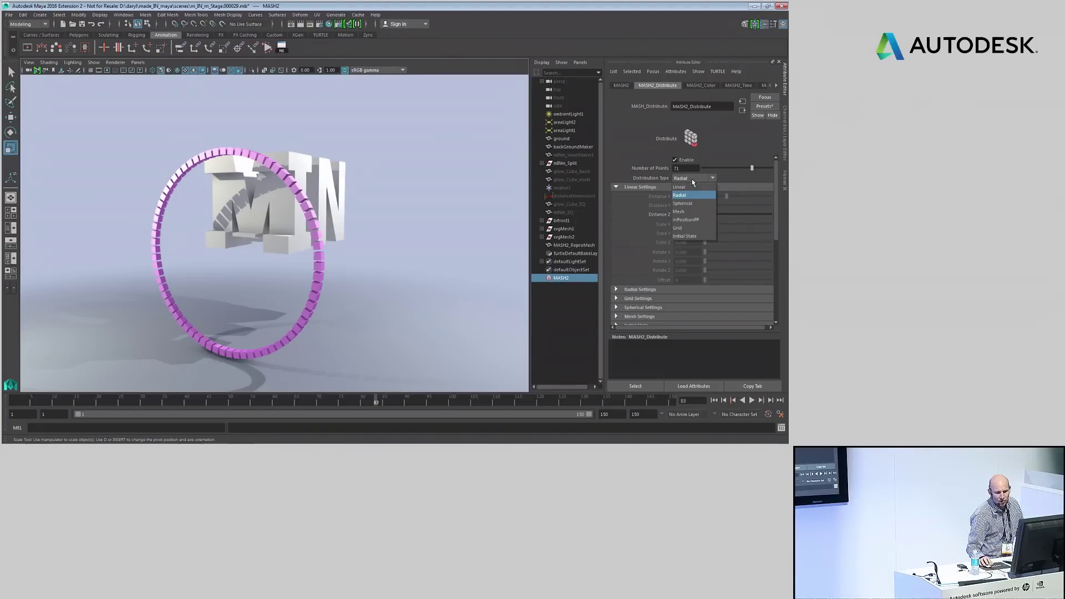
left_click(687, 228)
right_click_drag(372, 212, 461, 224, "alt")
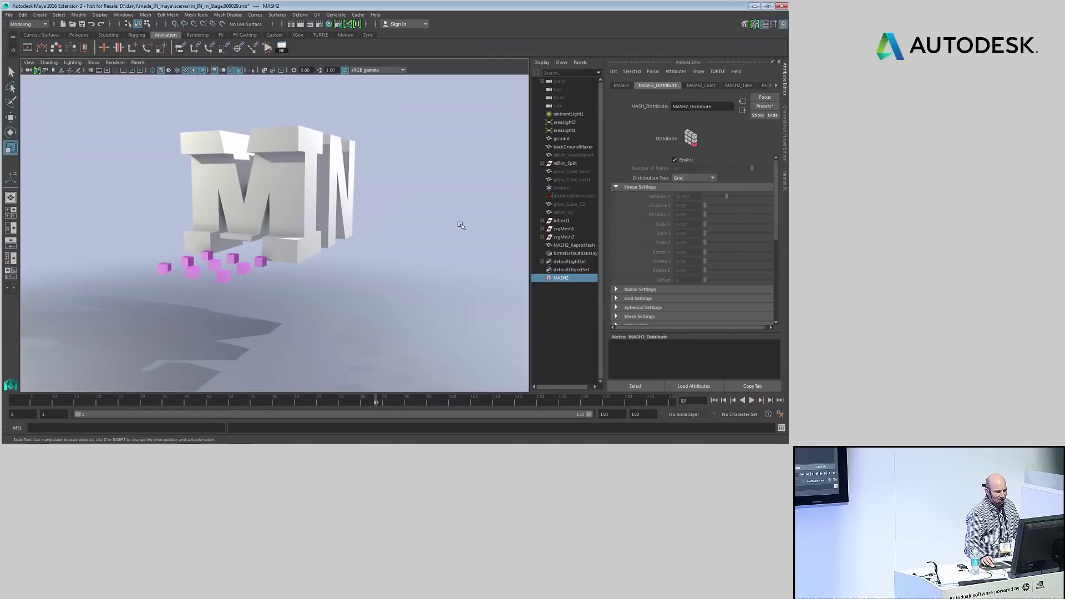
left_click_drag(779, 220, 777, 251)
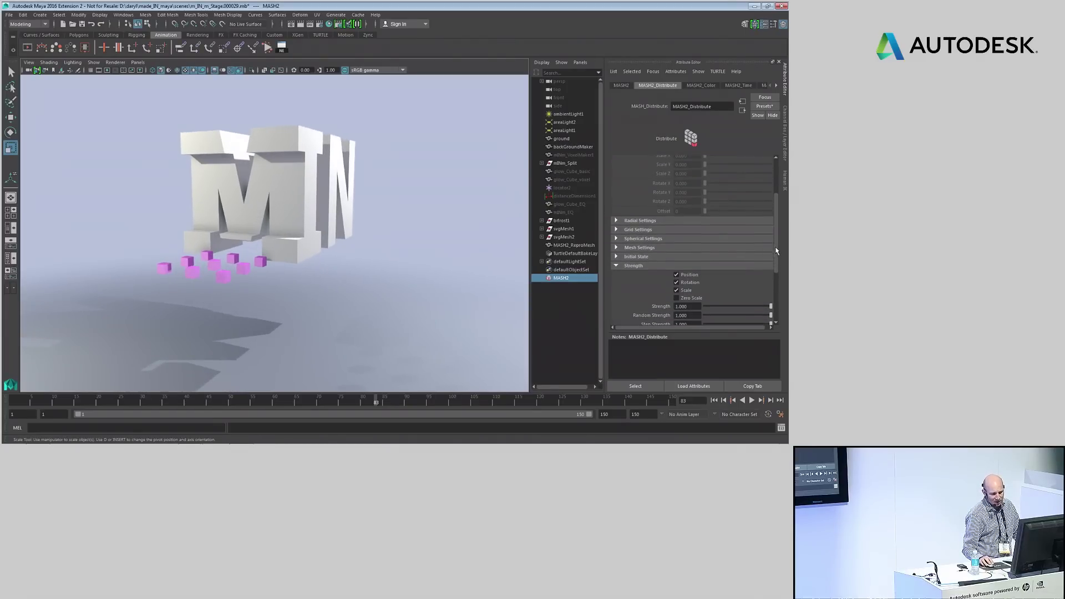
left_click(617, 248)
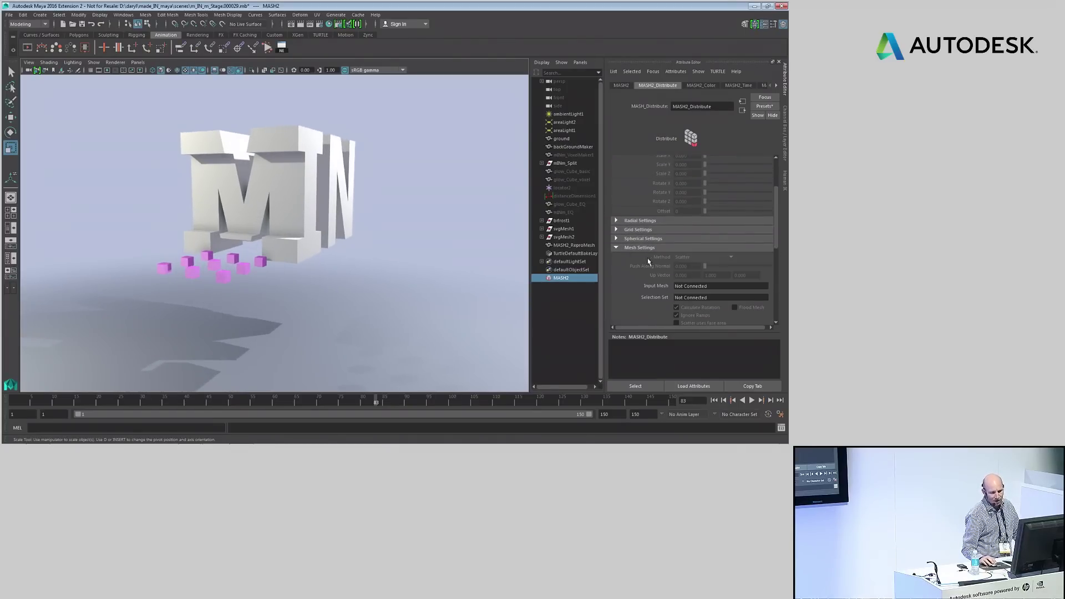
left_click(617, 230)
left_click_drag(716, 239, 788, 258)
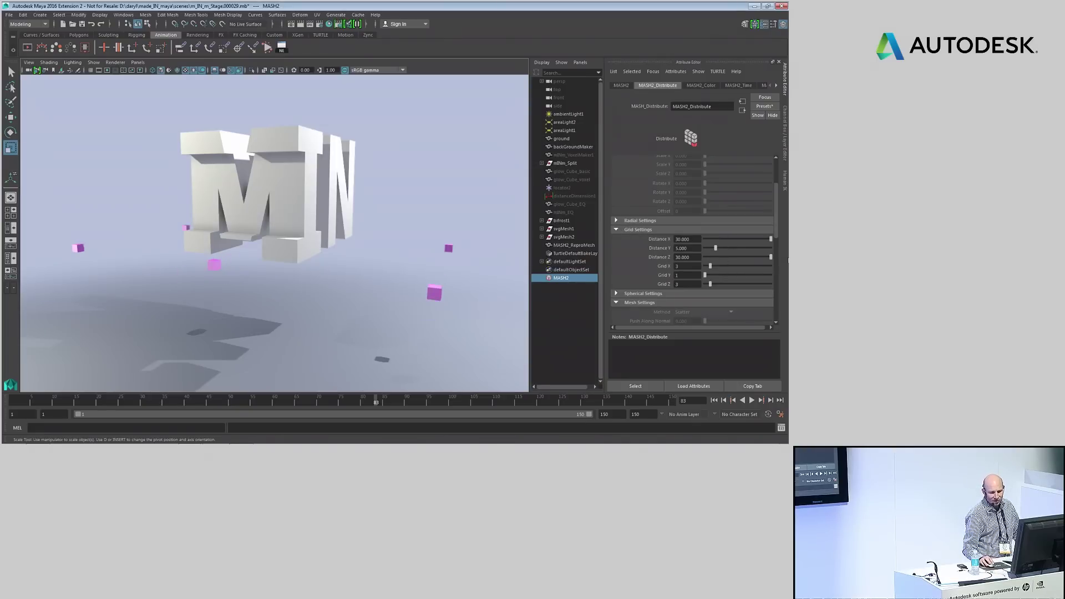
scroll(404, 229, "down", 3)
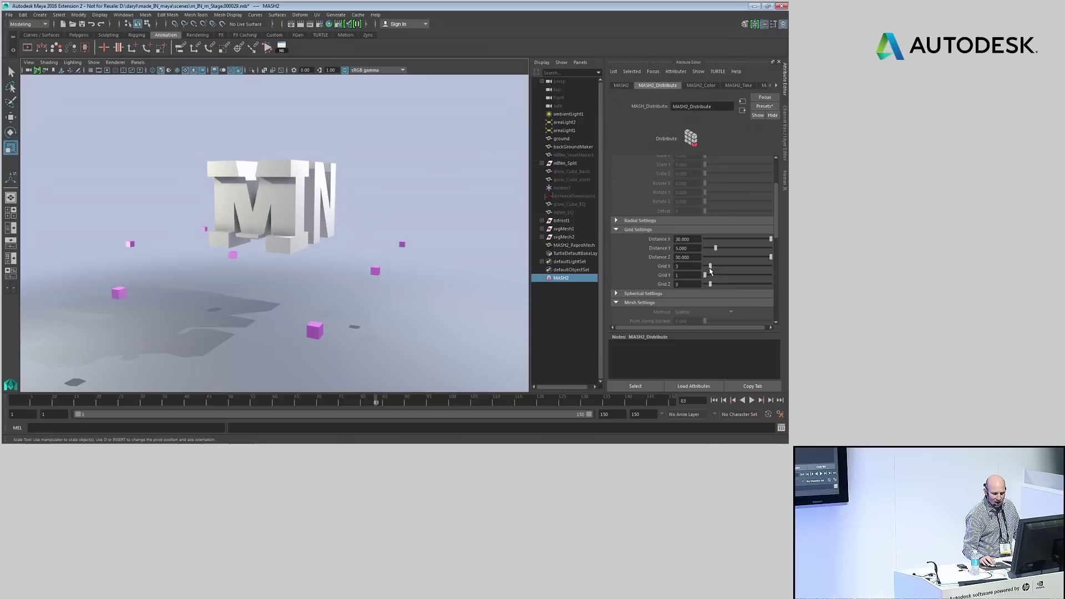
Increase the cube grid's density by setting Grid X to 50 and Grid Z to 550.
left_click_drag(710, 267, 789, 270)
left_click_drag(711, 284, 782, 284)
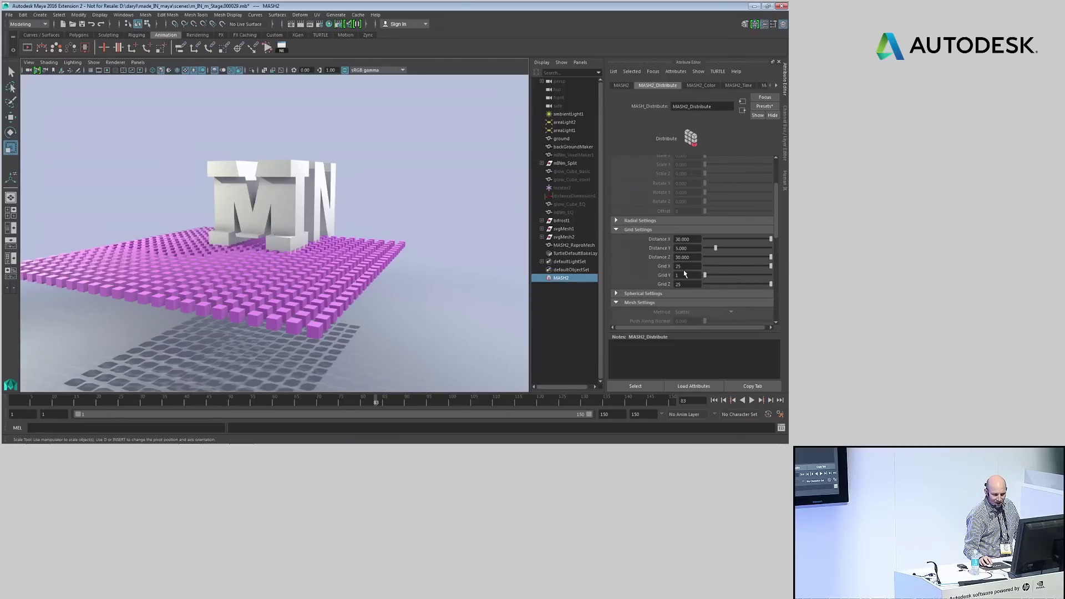
type("50")
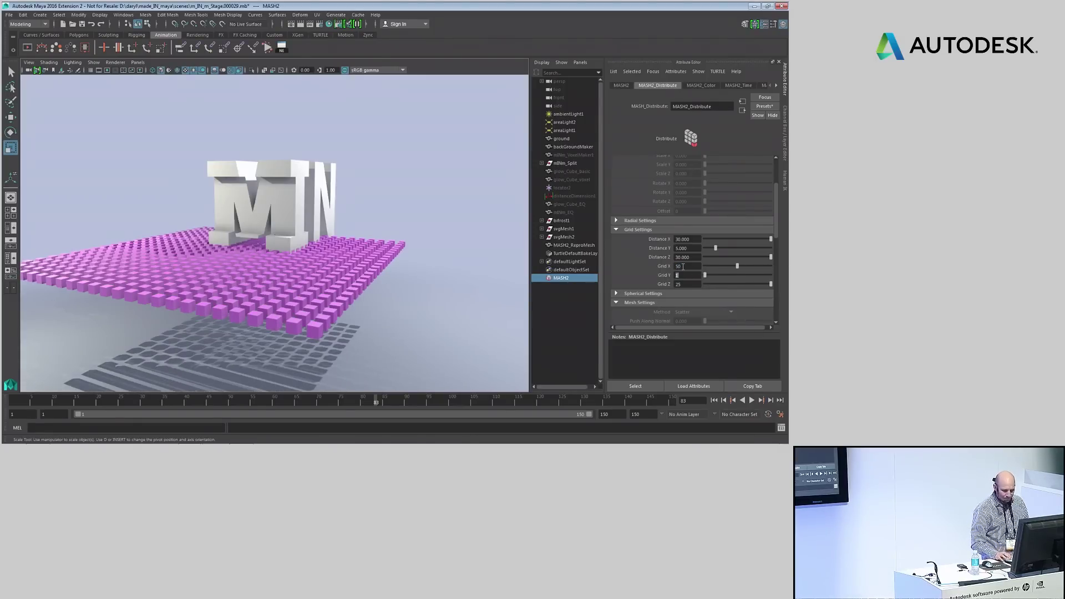
key("Tab")
key("Tab")
type("5")
Widen the MASH2 grid to a Distance X of about 50 and Distance Z of 54, and correct Grid Z to 50.
left_click(561, 229)
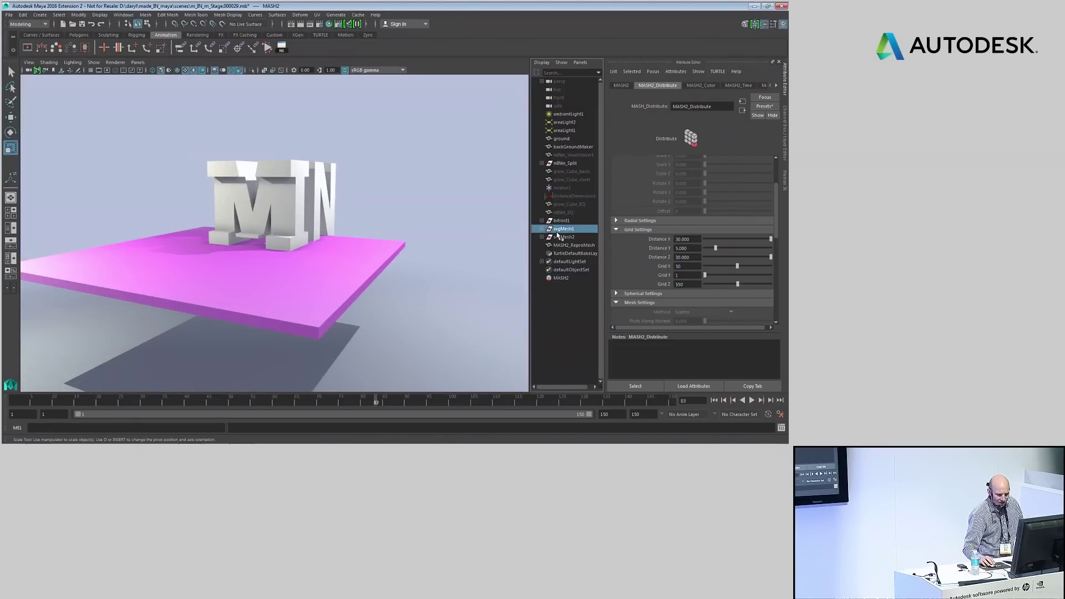
left_click(562, 278)
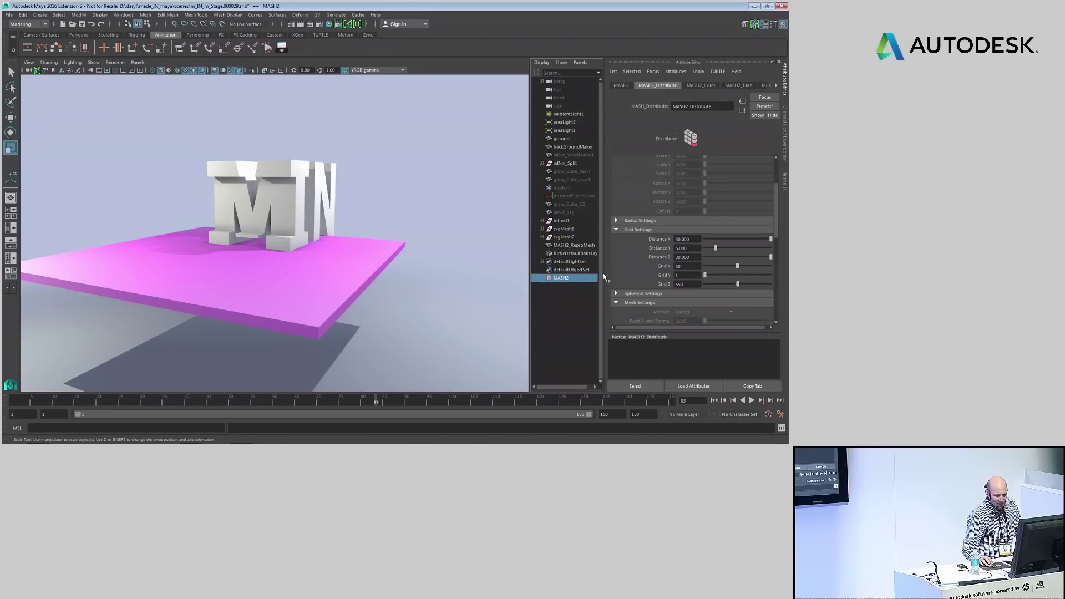
mouse_move(694, 239)
left_mouse_down("ctrl")
mouse_move(703, 248)
mouse_move(689, 240)
mouse_move(683, 256)
mouse_move(693, 256)
left_mouse_up("ctrl")
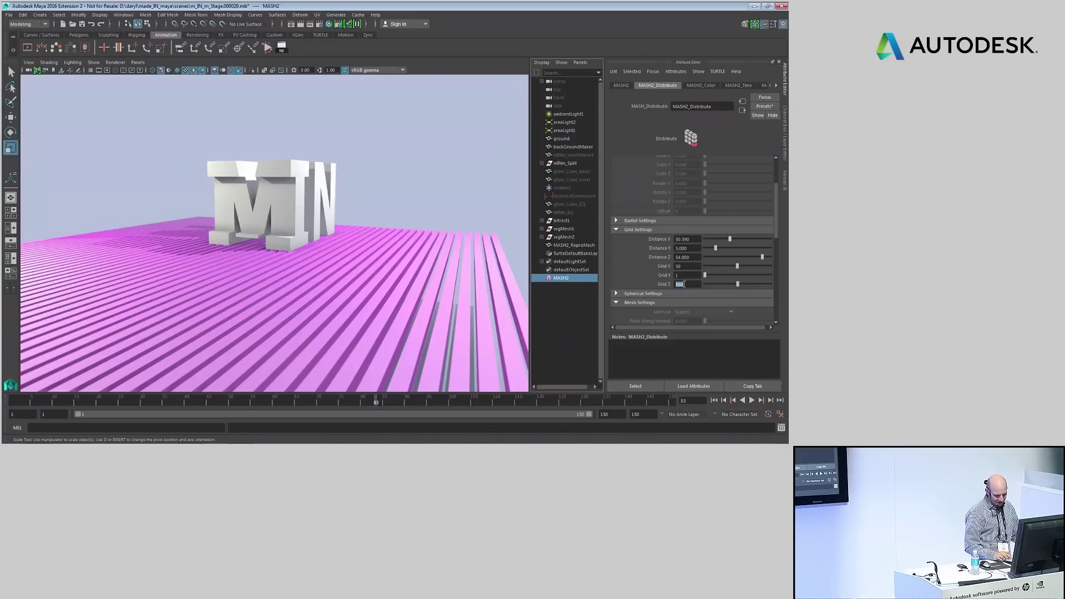
key("Return")
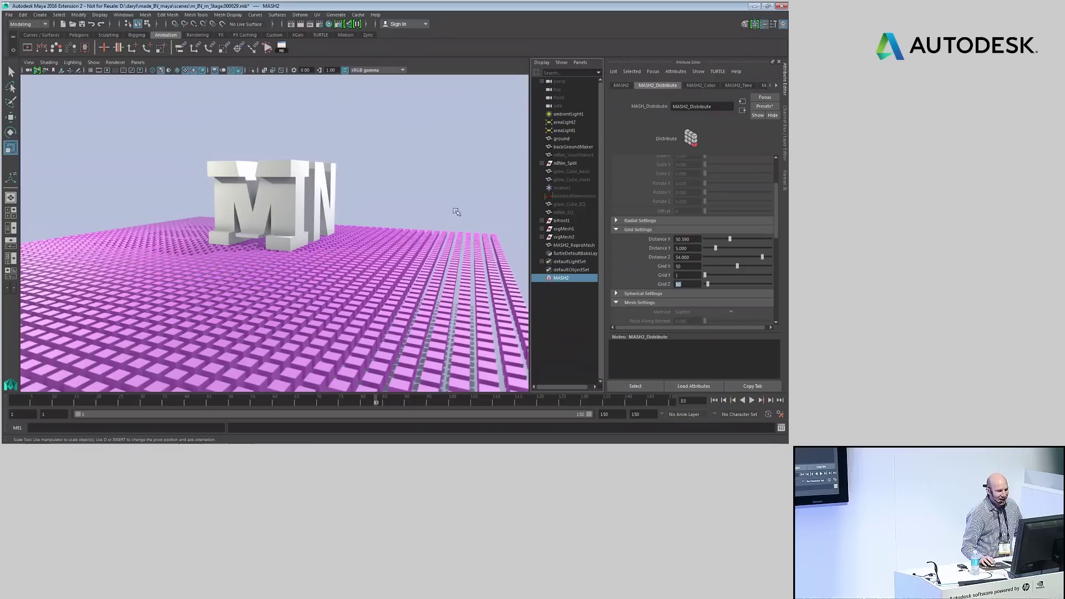
Tighten the gaps between the cubes with a grid Distance X of about 42 and Distance Z of 47.
left_click_drag(361, 198, 405, 173, "alt")
left_click_drag(684, 238, 684, 256, "ctrl")
left_click_drag(443, 231, 435, 197, "alt")
right_click_drag(435, 197, 437, 200, "alt")
left_click_drag(436, 199, 433, 203, "alt")
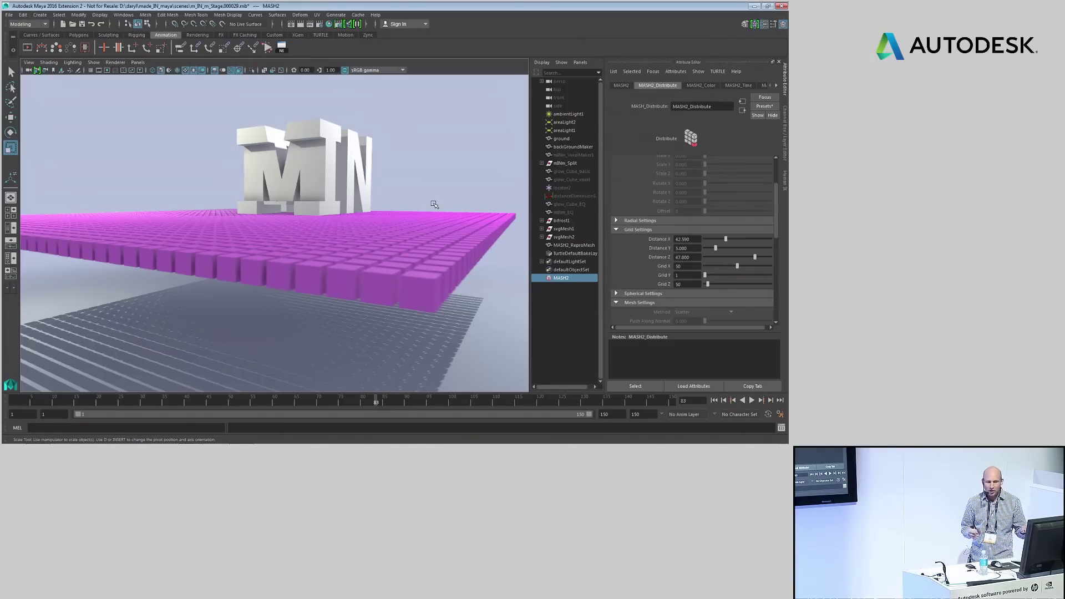
Examine the cube grid beneath the MIN logo from several angles and distances.
scroll(358, 206, "up", 6)
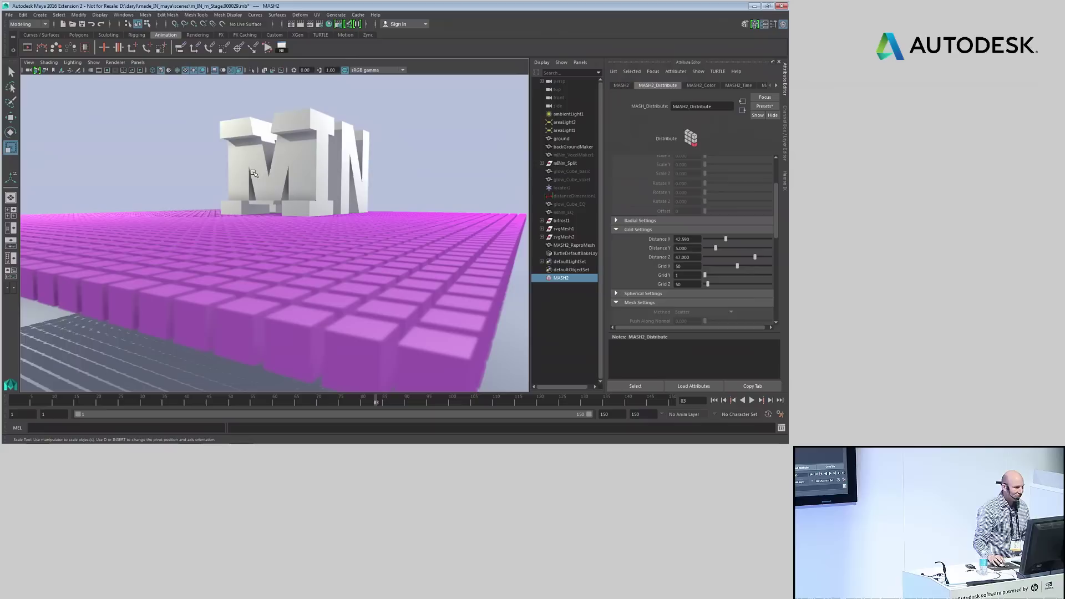
left_click_drag(316, 155, 347, 161, "alt")
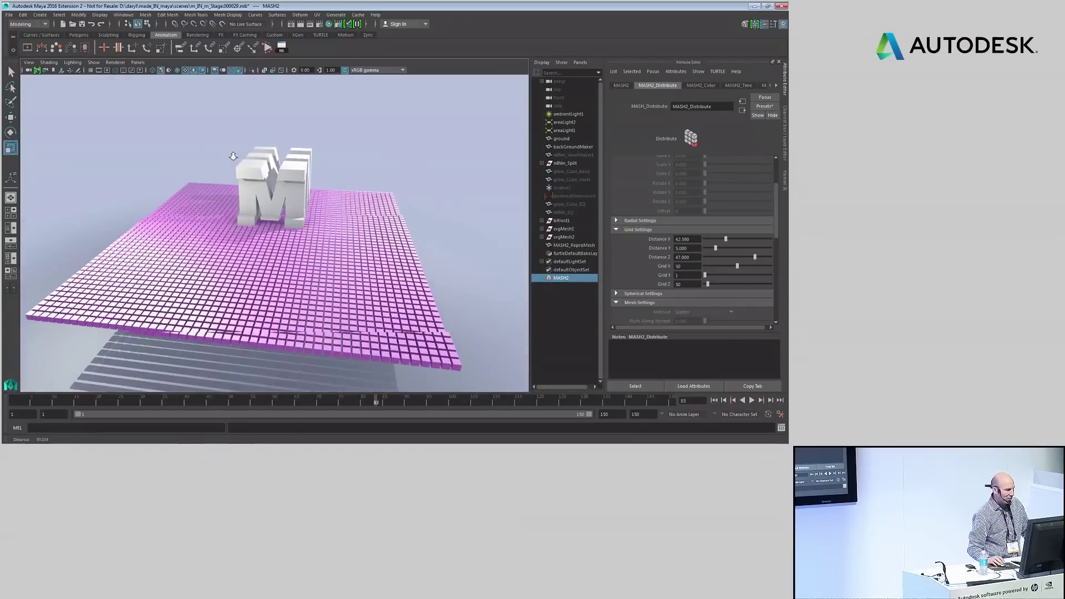
left_click_drag(335, 157, 299, 143, "alt")
middle_click_drag(300, 143, 304, 182, "alt")
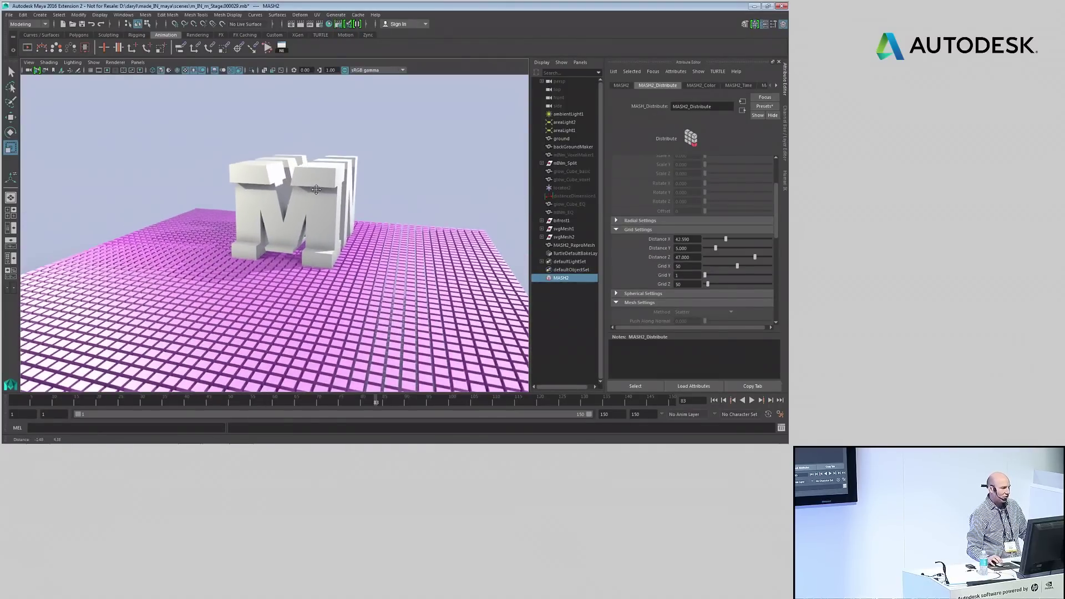
left_click_drag(304, 182, 284, 180, "alt")
right_click_drag(284, 181, 333, 188, "alt")
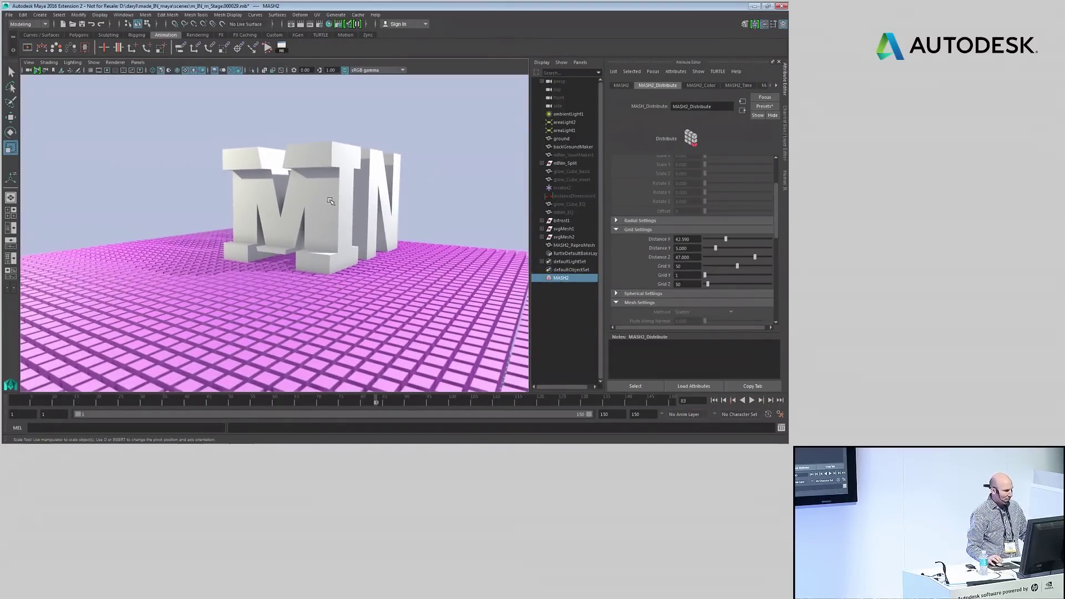
middle_click_drag(331, 201, 318, 165, "alt")
left_click_drag(318, 165, 317, 174, "alt")
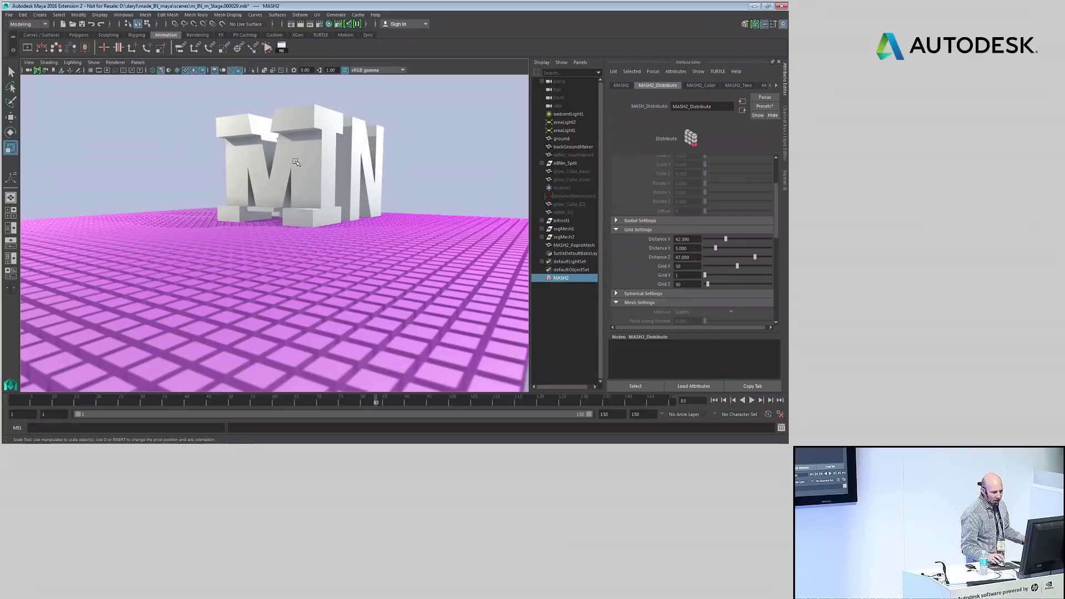
left_click_drag(260, 149, 351, 147, "alt")
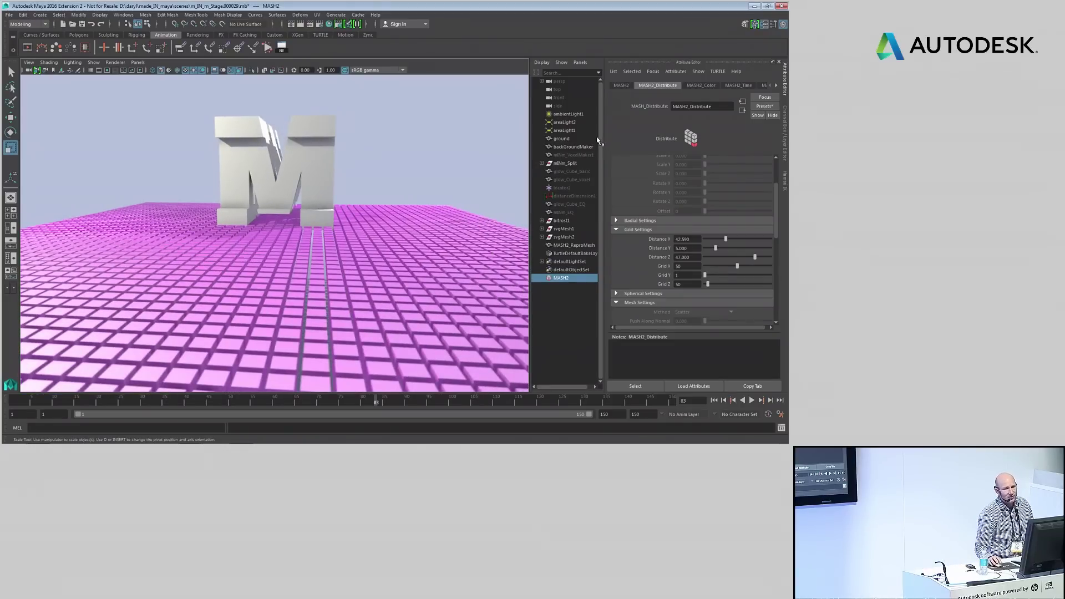
Add an Influence node to the MASH network and scale its locator to about 2.4 in X and Z and 27.5 in Y.
left_click(620, 85)
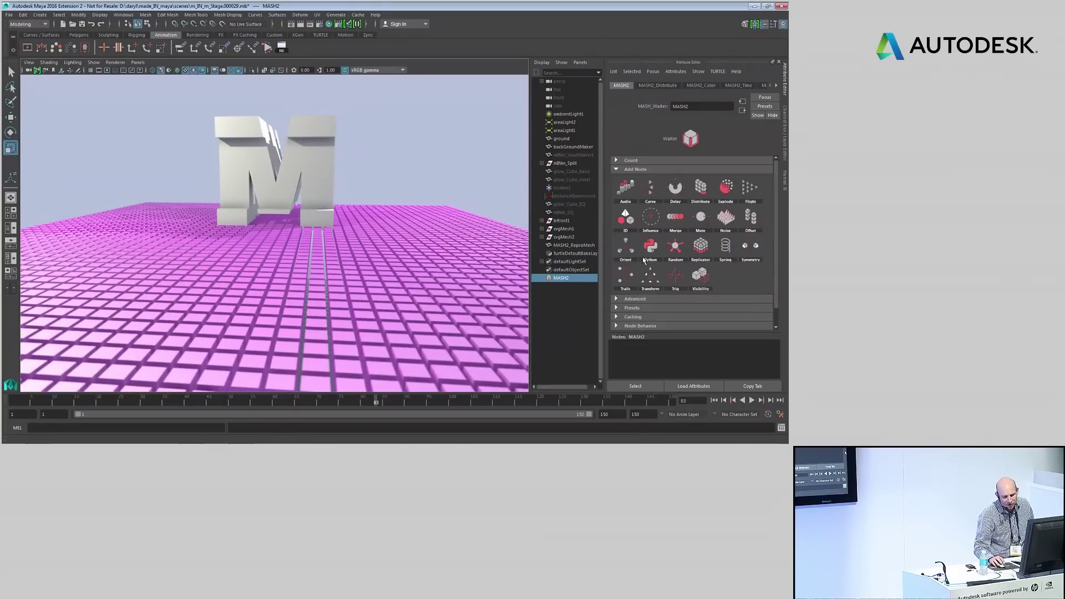
left_click(669, 224)
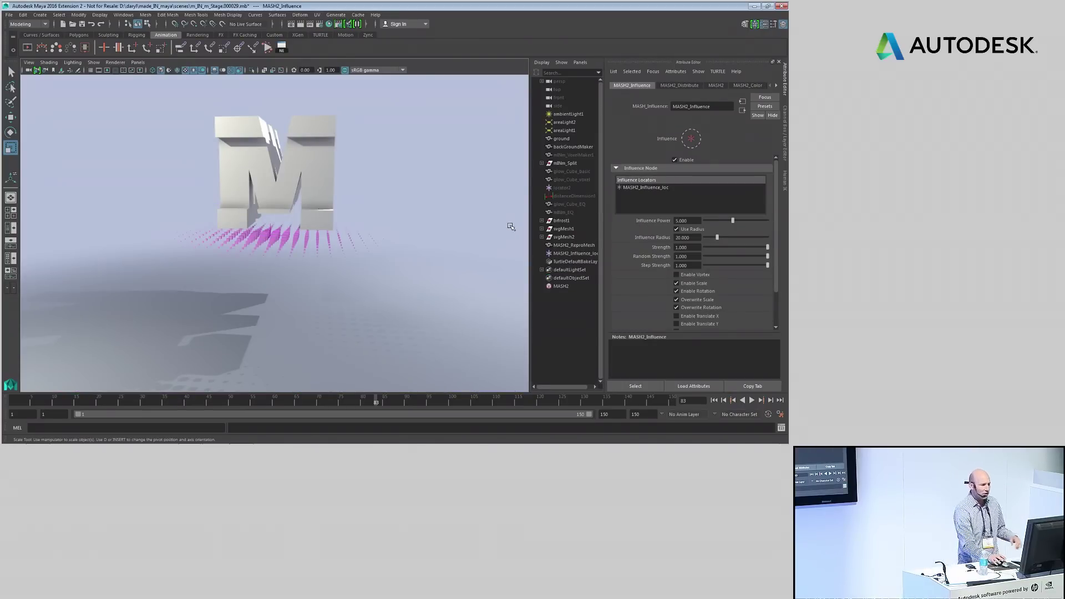
left_click(577, 254)
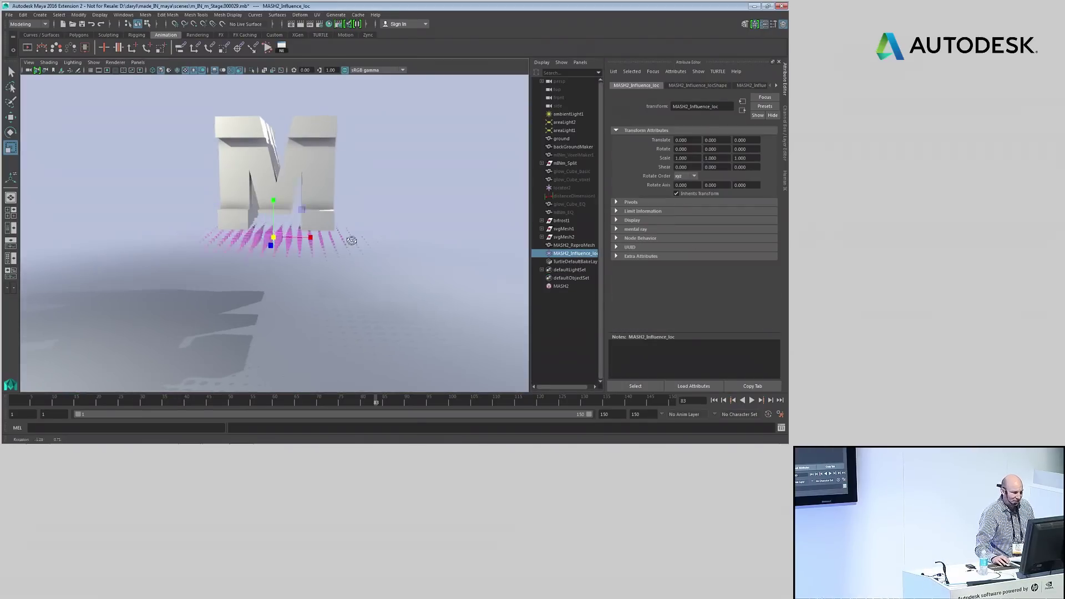
key("f")
left_click_drag(280, 243, 339, 227)
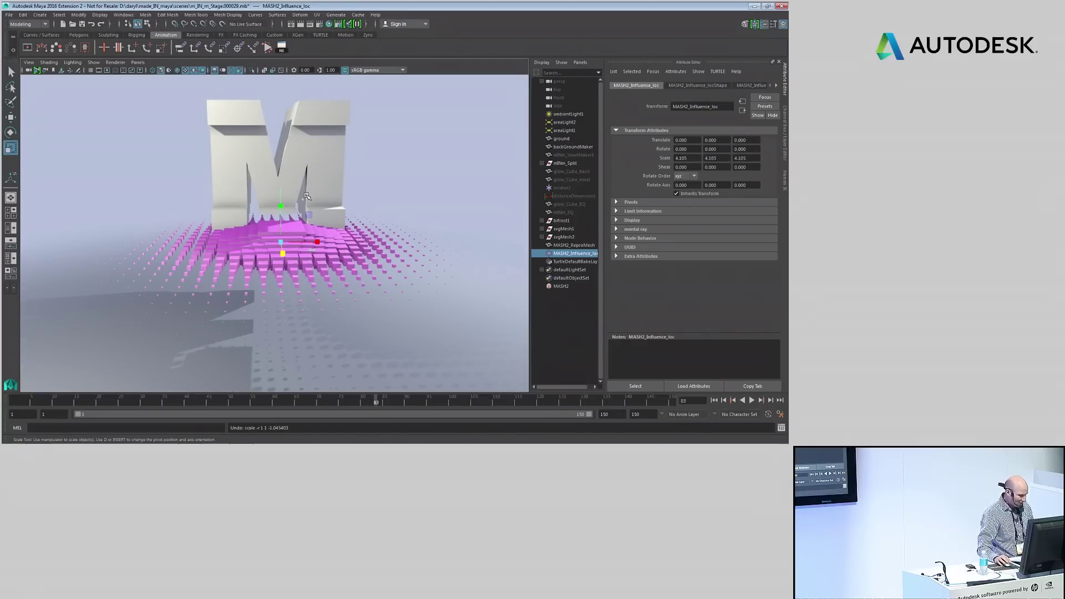
key("ctrl+z")
left_click_drag(283, 238, 279, 176)
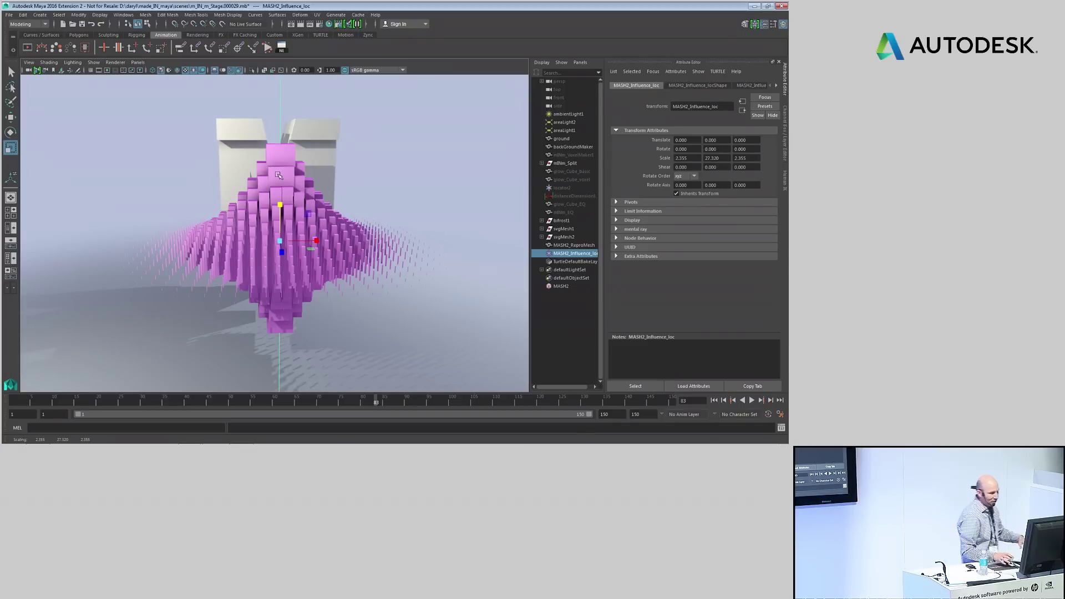
Increase the Influence Radius of the MASH2 Influence node to about 27.15.
left_click(562, 287)
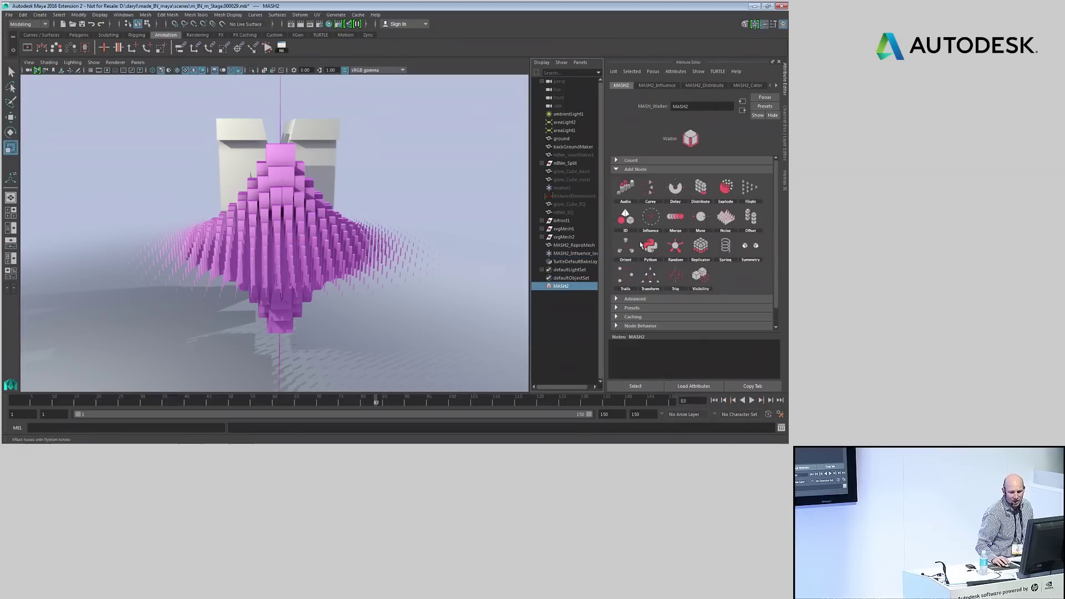
left_click(657, 86)
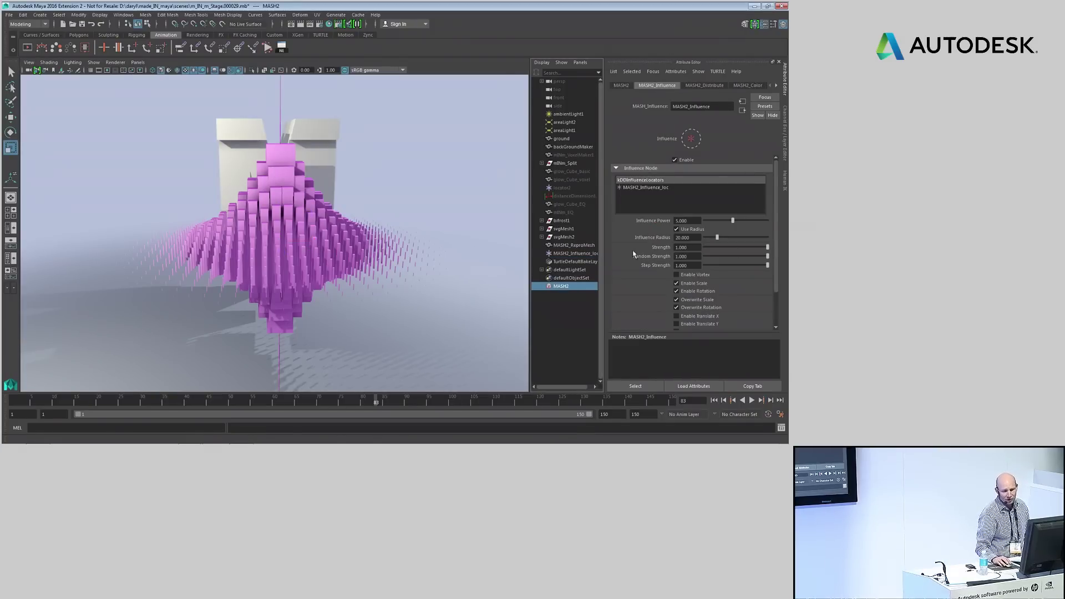
left_click_drag(715, 239, 722, 239)
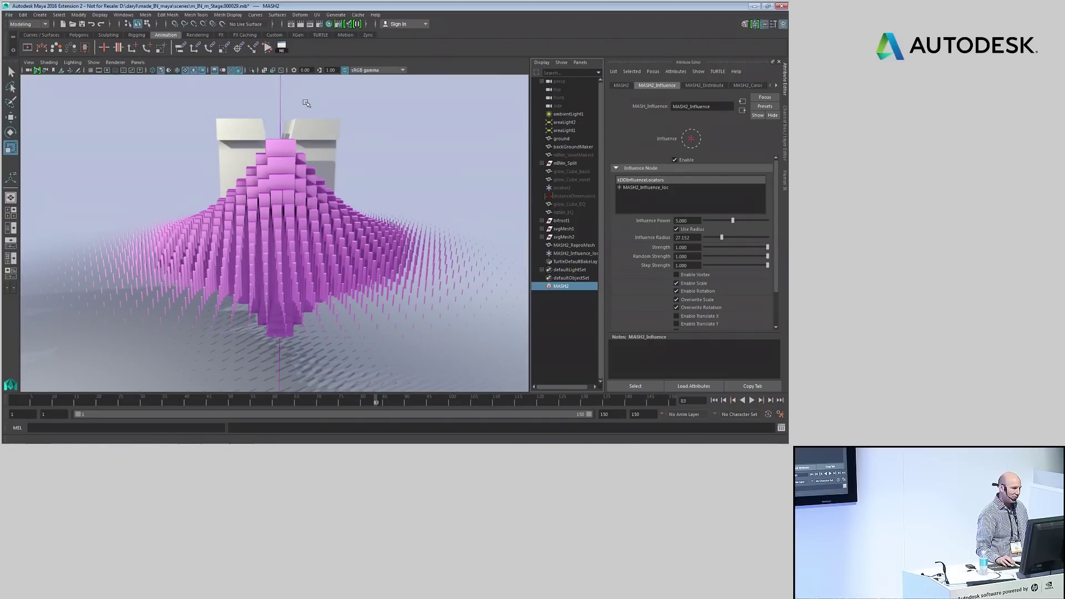
Scale the Influence locator to about 1.18 in X and Z and shift it sideways along the X axis.
left_click(281, 126)
left_click_drag(280, 206, 373, 246, "ctrl")
key("w")
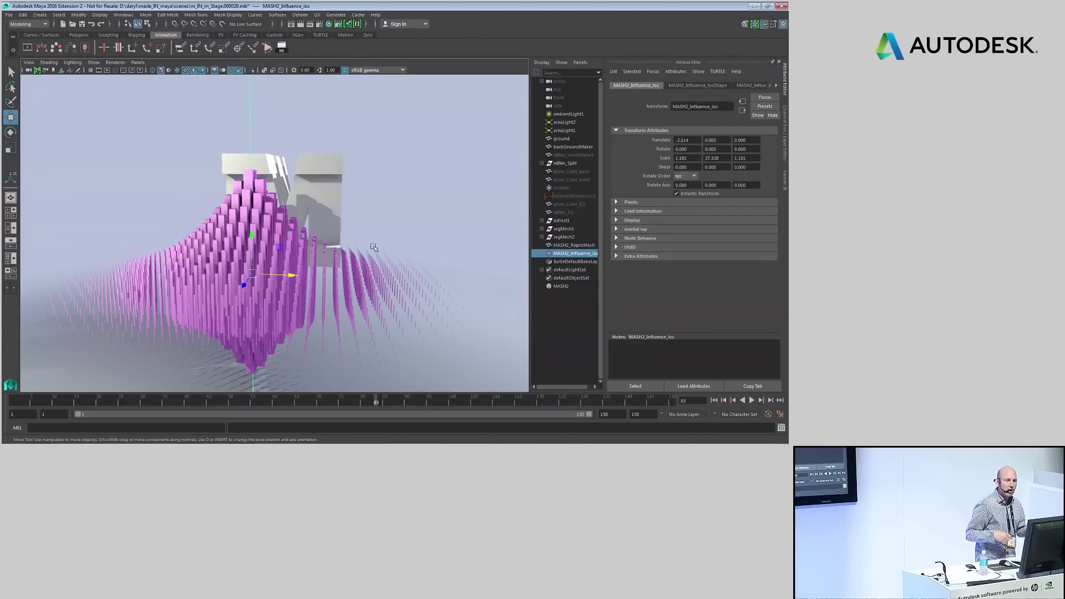
mouse_move(319, 272)
left_mouse_down("alt")
mouse_move(276, 252)
mouse_move(321, 270)
left_mouse_up("alt")
scroll(322, 270, "up", 3)
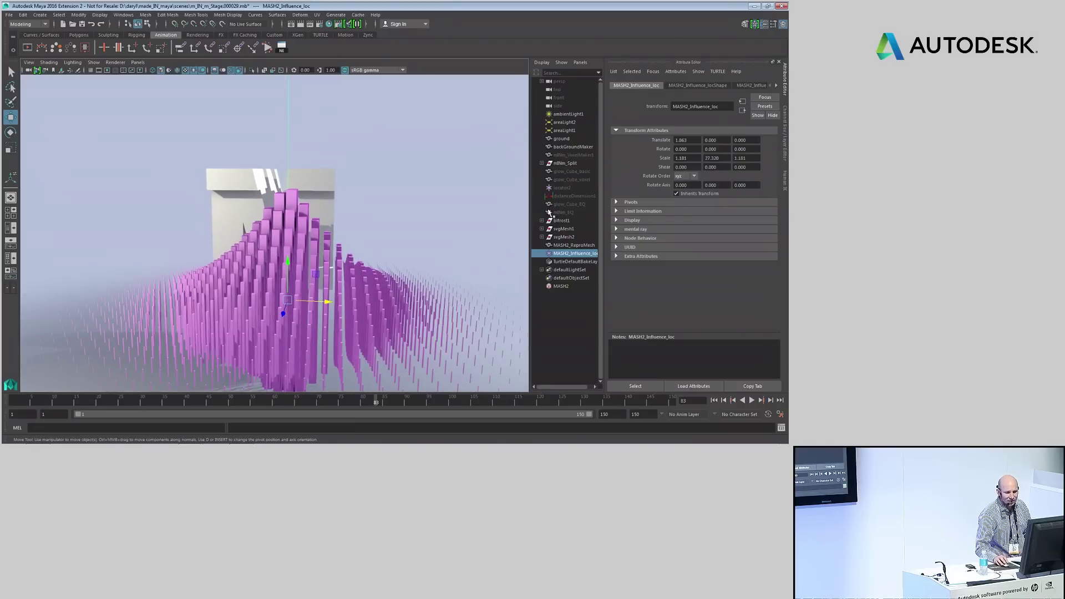
Try rotating the Influence locator and undo the rotation.
left_click(561, 286)
key("ctrl+z")
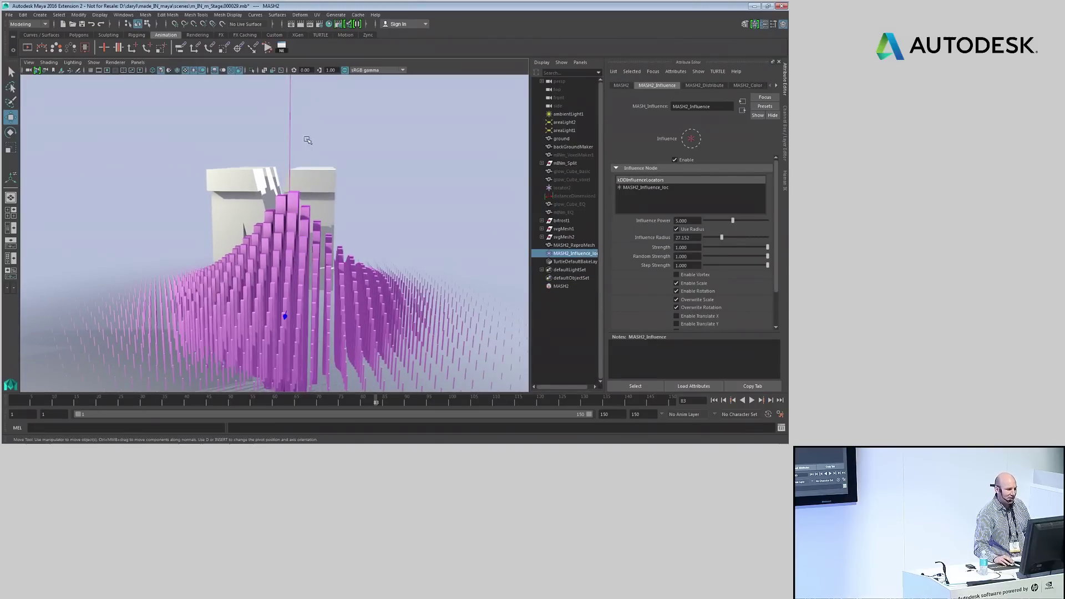
key("e")
left_click_drag(302, 277, 265, 258)
key("ctrl+z")
key("ctrl+z")
key("ctrl+z")
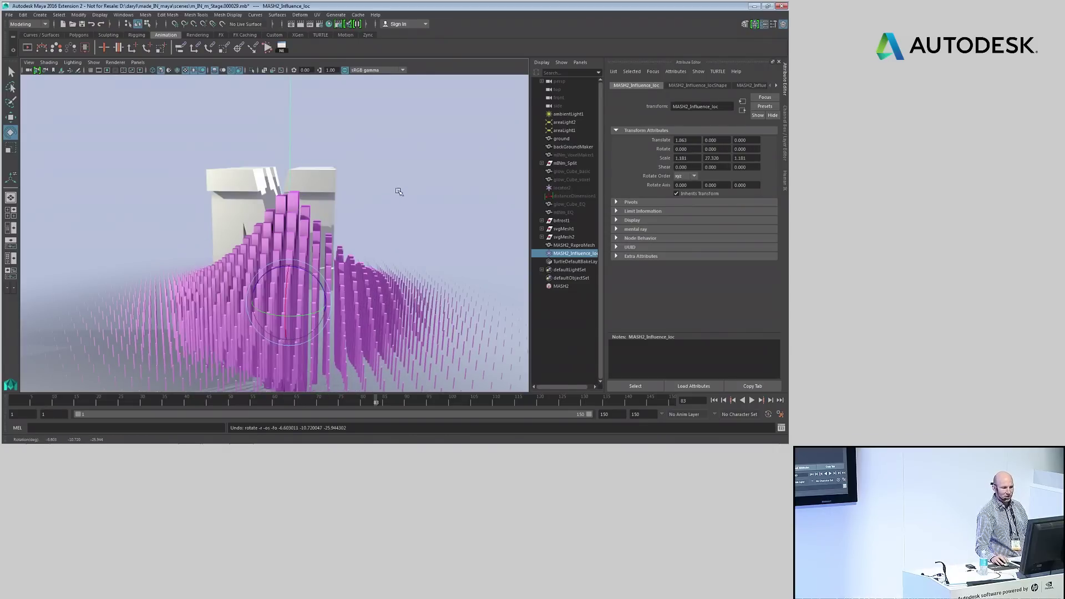
Turn off Use Radius on the MASH2 Influence node.
left_click(699, 86)
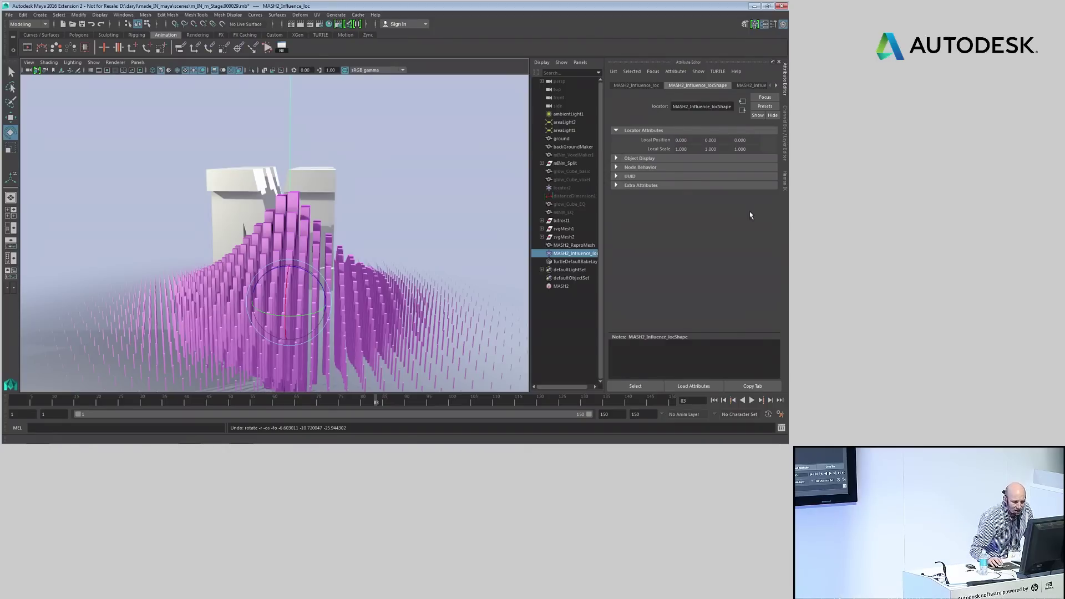
left_click(562, 286)
left_click(676, 229)
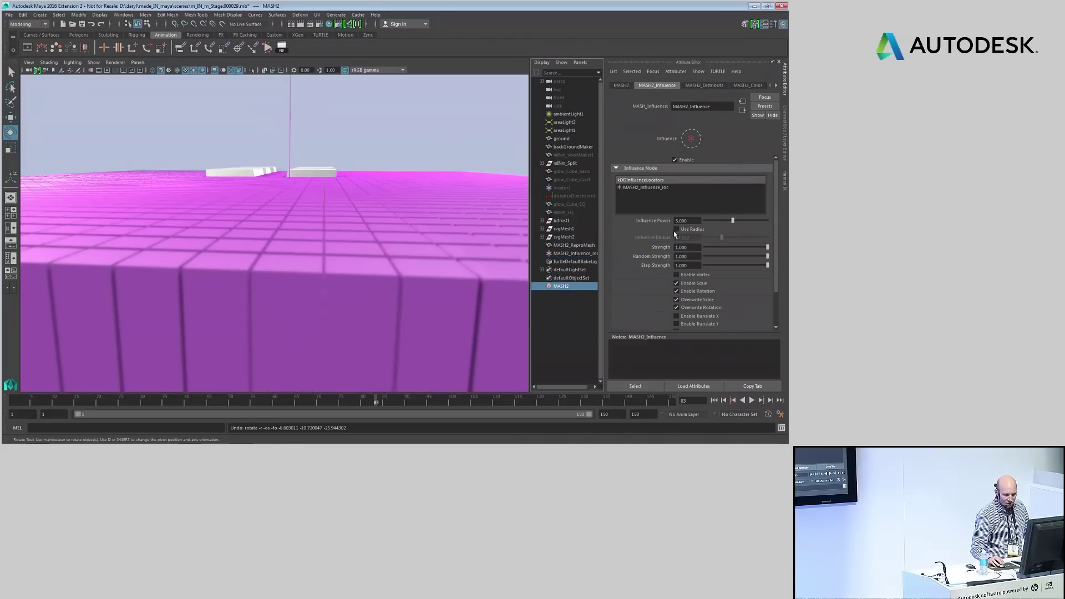
right_click_drag(326, 184, 257, 133, "alt")
left_click_drag(257, 133, 331, 135, "alt")
Scale the Influence locator down uniformly and shrink it further in Y to get thinner, shorter cubes.
key("r")
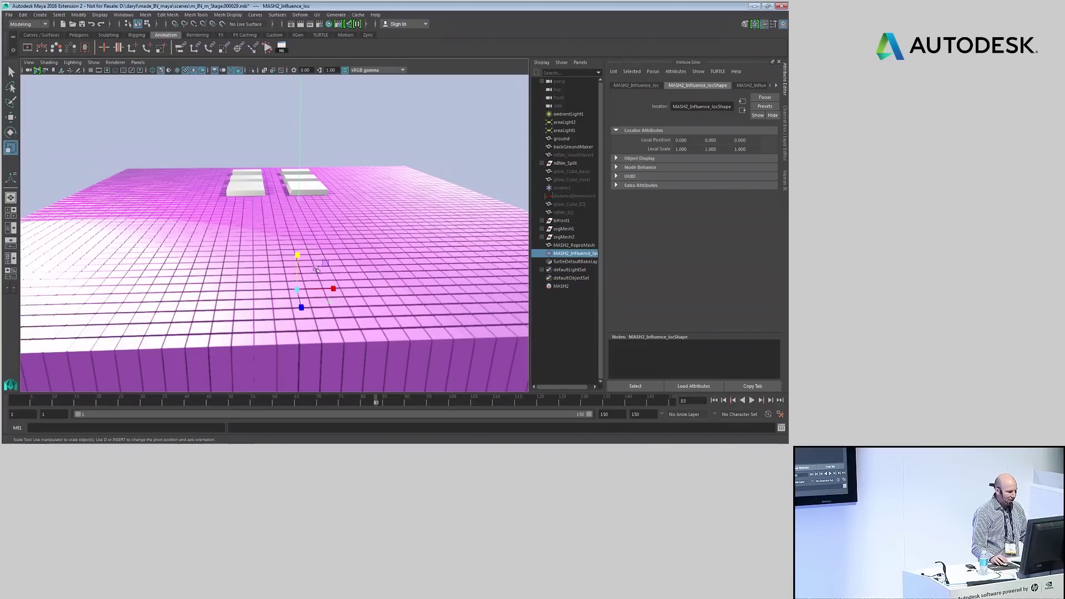
left_click_drag(298, 293, 236, 294)
scroll(234, 289, "down", 2)
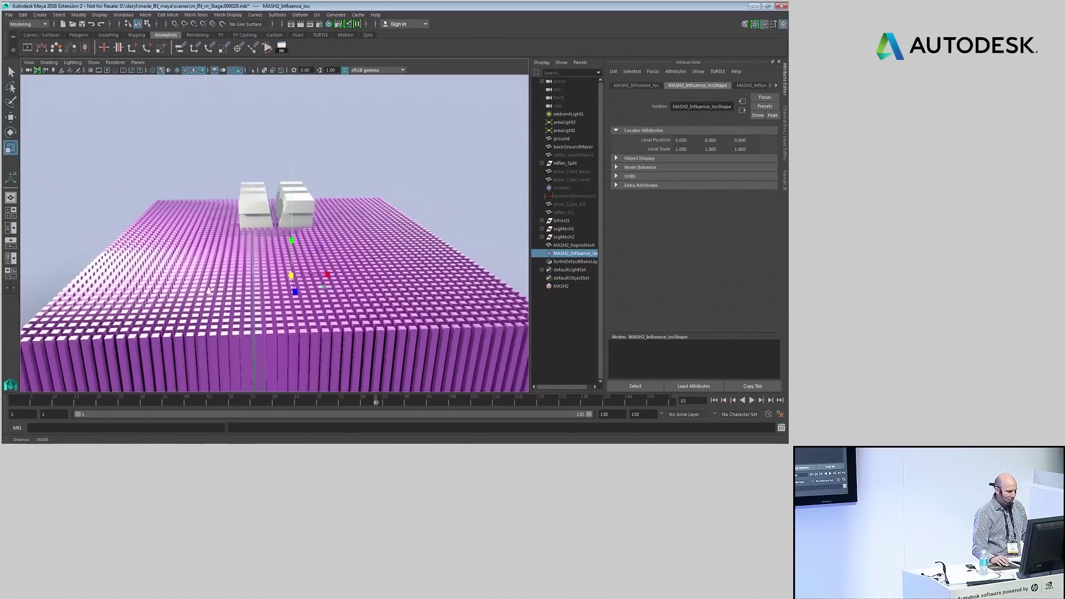
left_click_drag(293, 237, 352, 254)
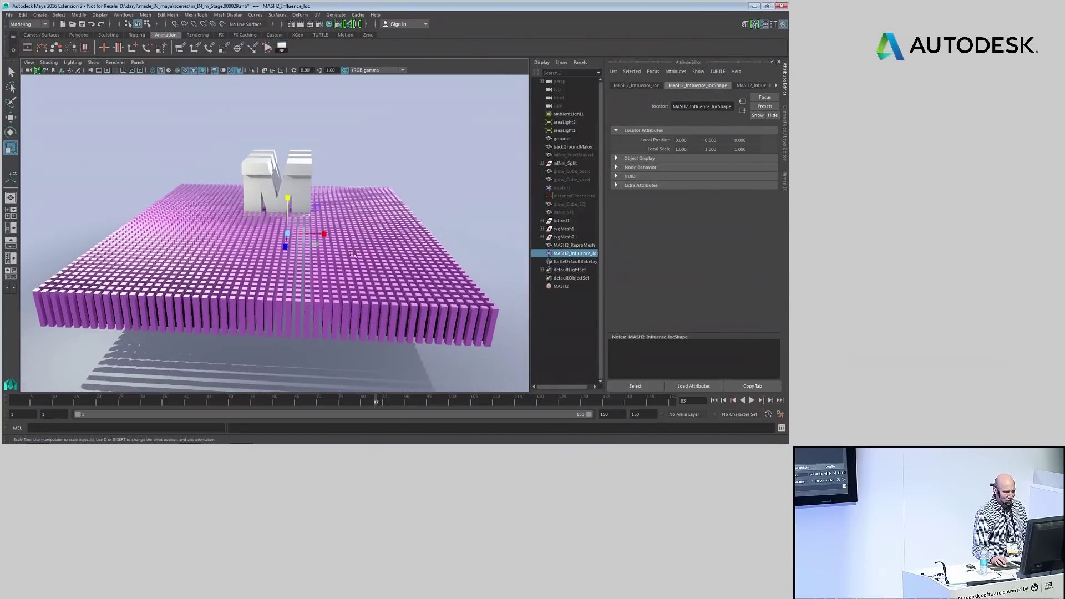
Test the Influence node's Strength and add a Visibility node to the MASH2 network, trying its Random Strength.
left_click(562, 286)
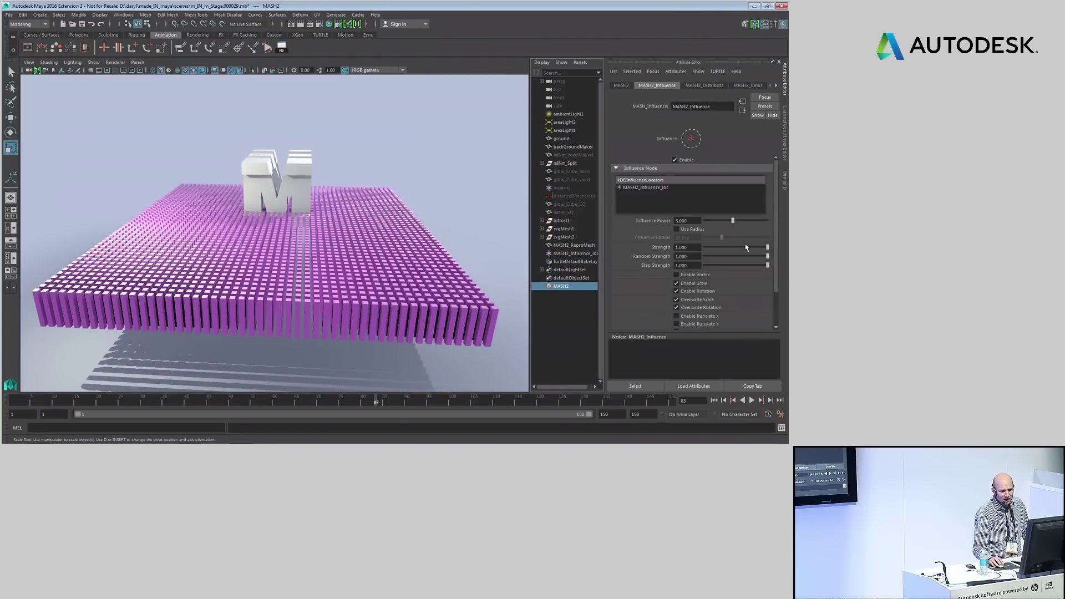
mouse_move(758, 250)
left_mouse_down()
mouse_move(726, 251)
mouse_move(788, 254)
mouse_move(712, 258)
mouse_move(788, 259)
mouse_move(727, 267)
mouse_move(777, 268)
mouse_move(776, 284)
mouse_move(776, 255)
left_mouse_up()
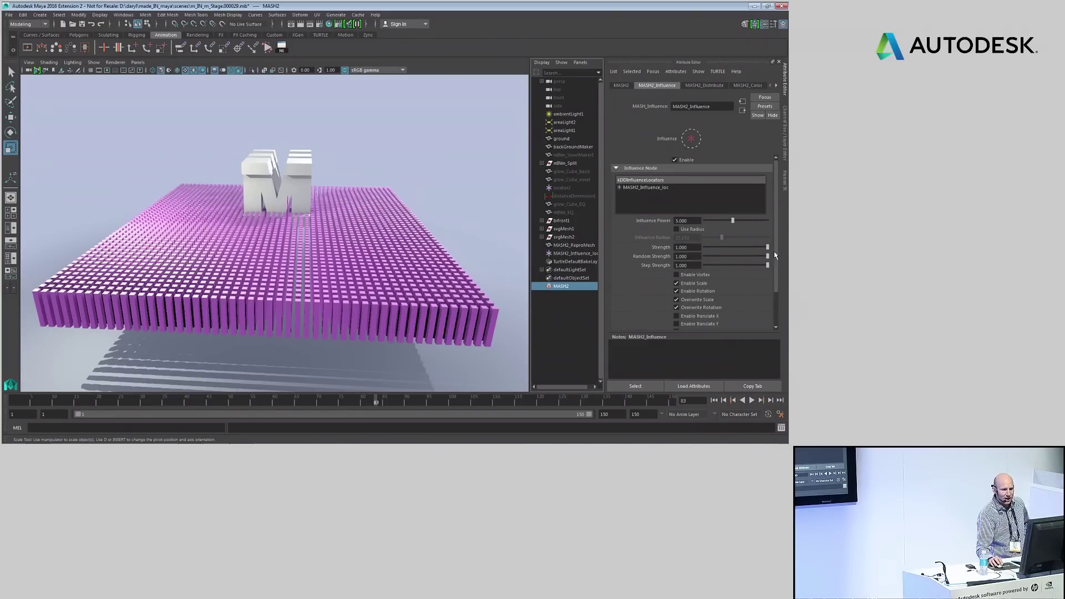
left_click(619, 86)
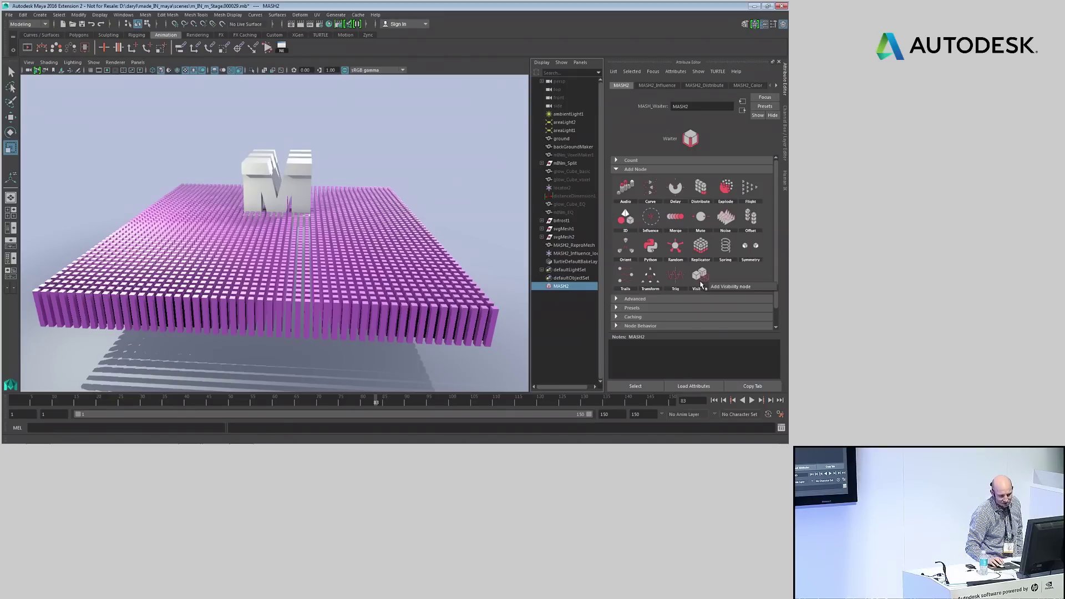
left_click(713, 286)
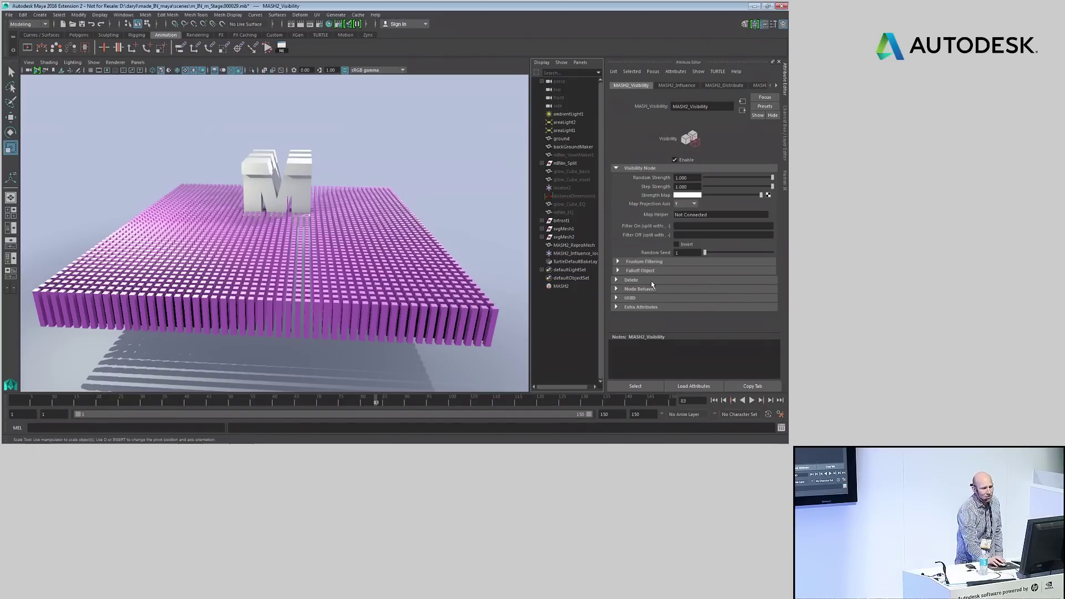
left_click_drag(754, 181, 714, 191)
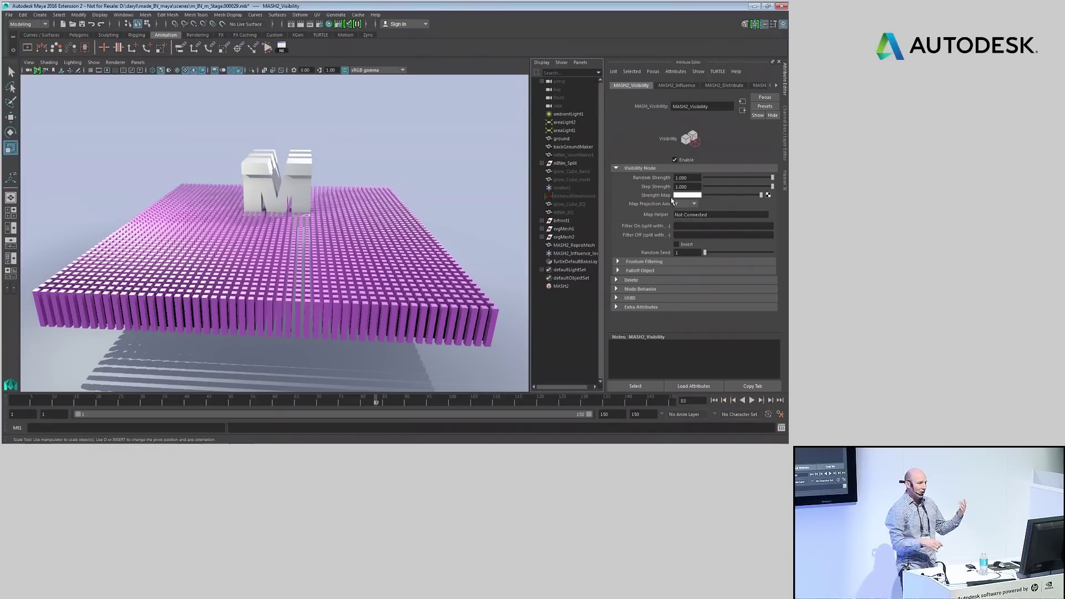
Map a Checker texture to the Visibility node's Strength Map and set its first Translate Frame value to about -0.42.
left_click(768, 194)
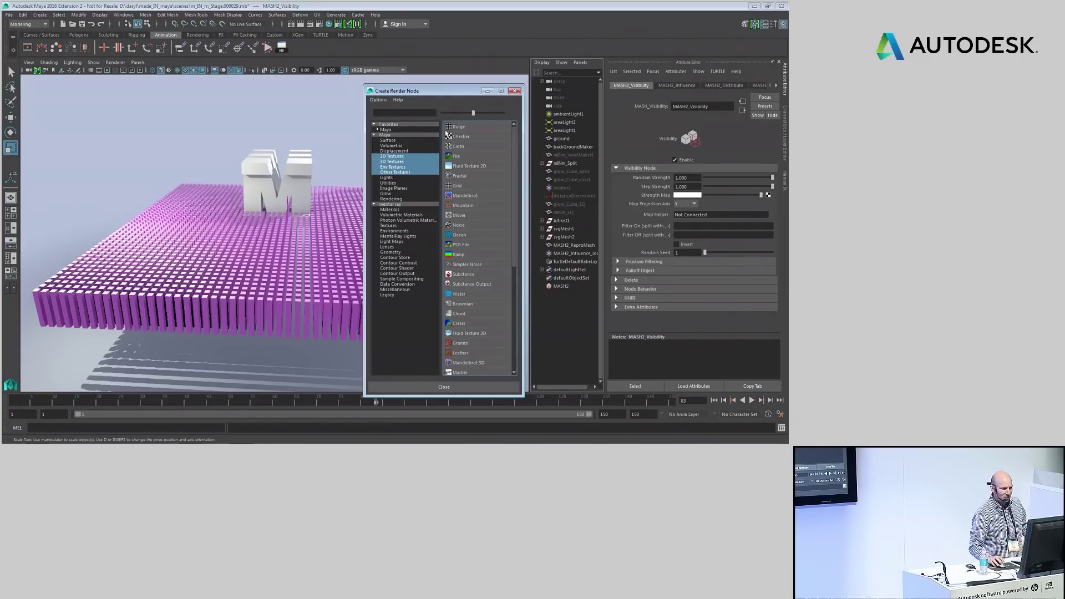
left_click(455, 137)
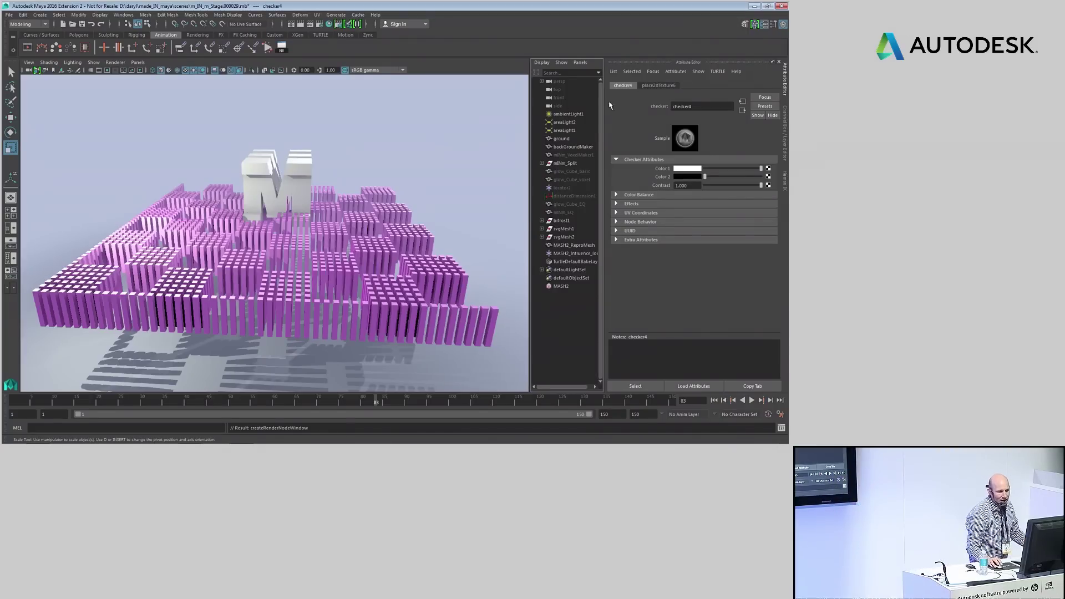
left_click(665, 85)
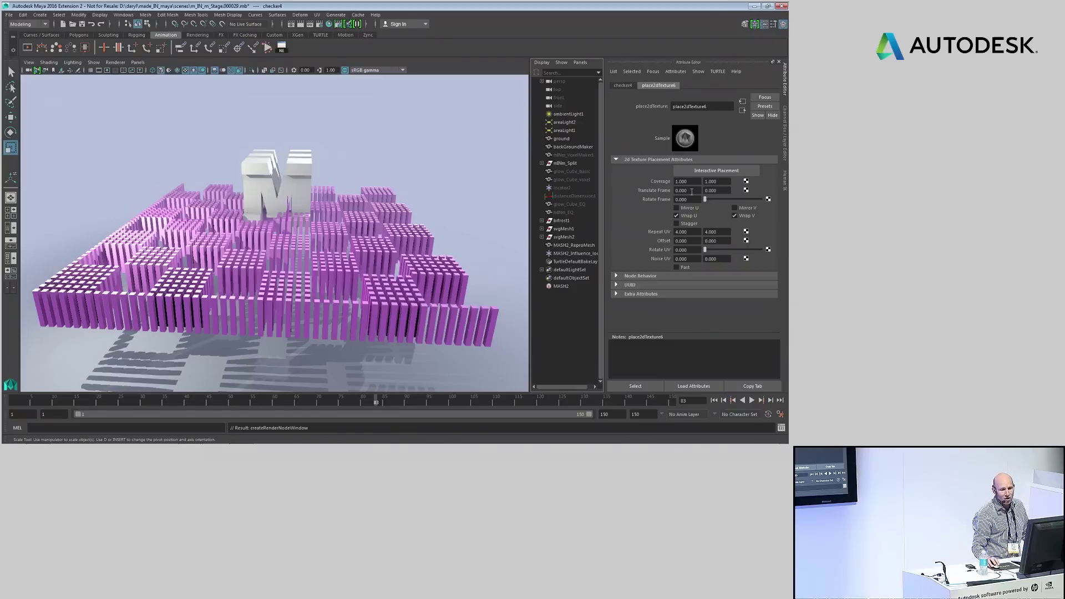
mouse_move(692, 192)
left_mouse_down("ctrl")
mouse_move(657, 192)
mouse_move(694, 191)
mouse_move(671, 193)
left_mouse_up("ctrl")
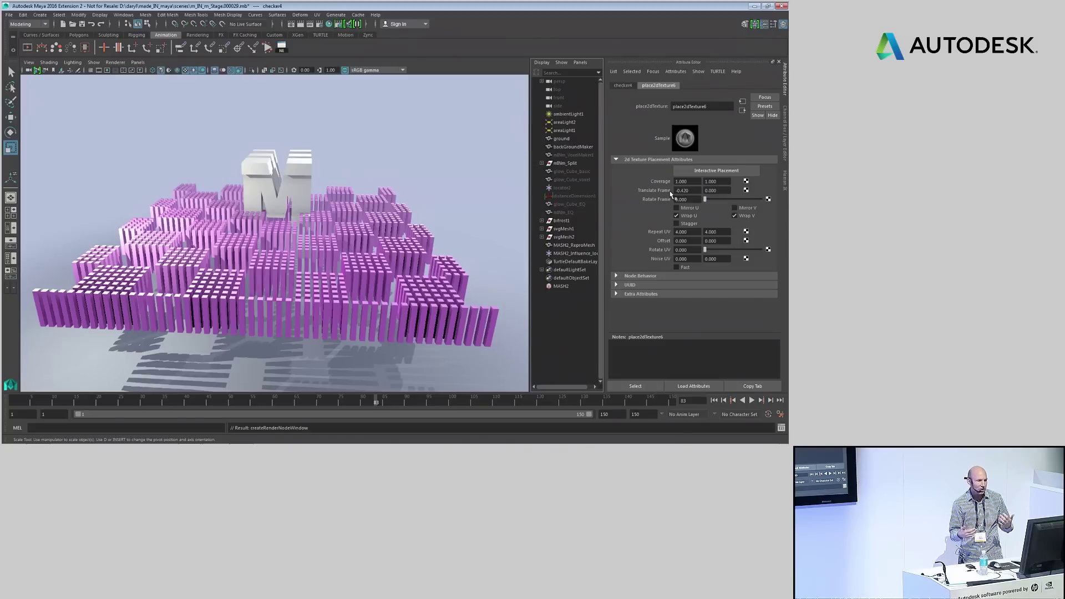
left_click_drag(397, 169, 523, 198, "alt")
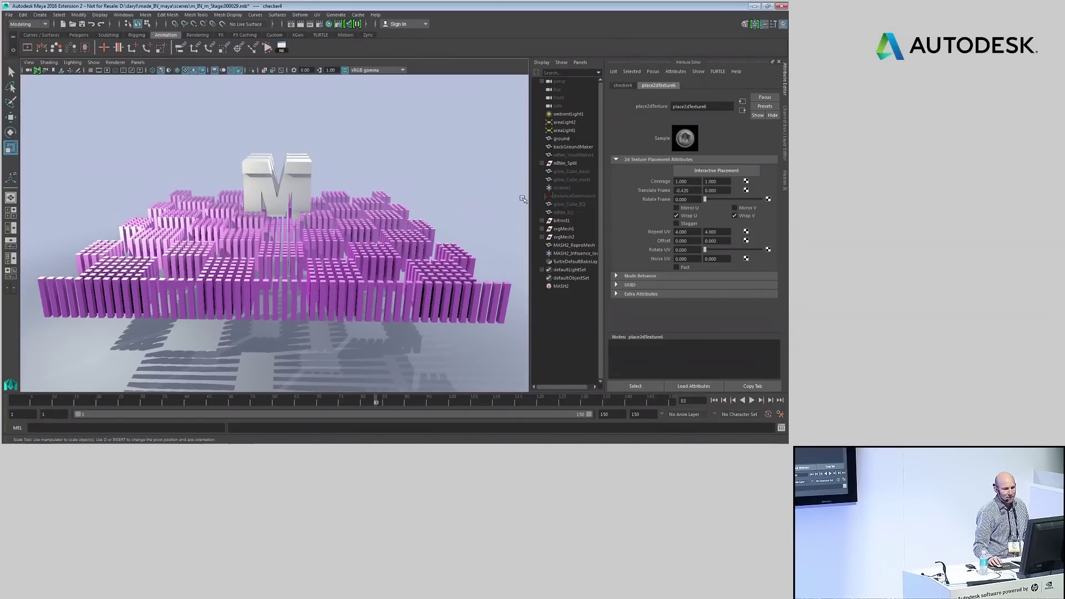
Delete the MASH2 cube grid and unhide the glow_Cube_voxel cube near the logo.
left_click(566, 247)
key("Delete")
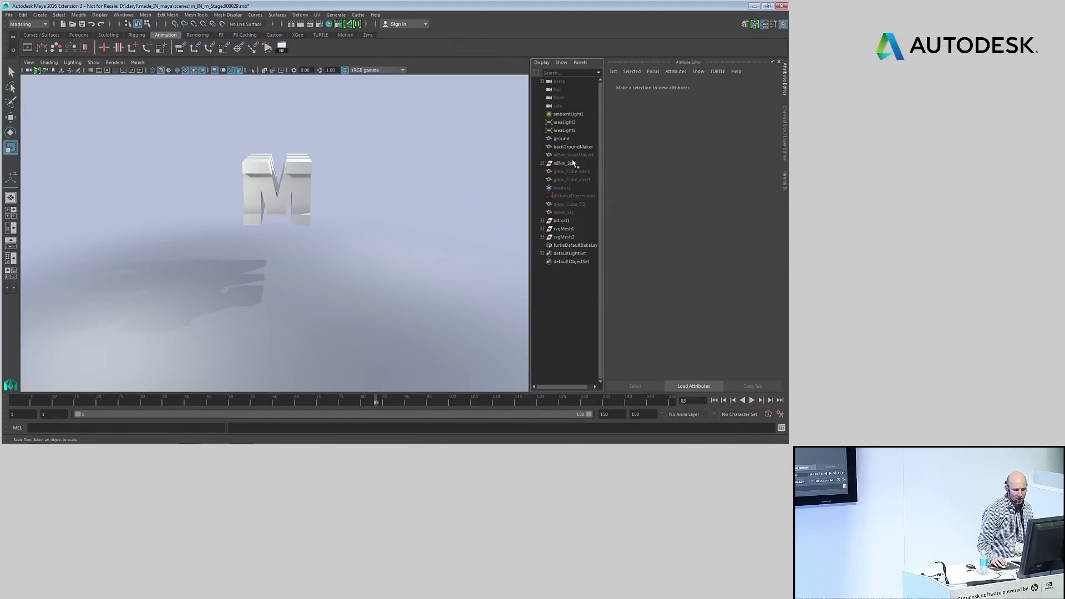
left_click(573, 180)
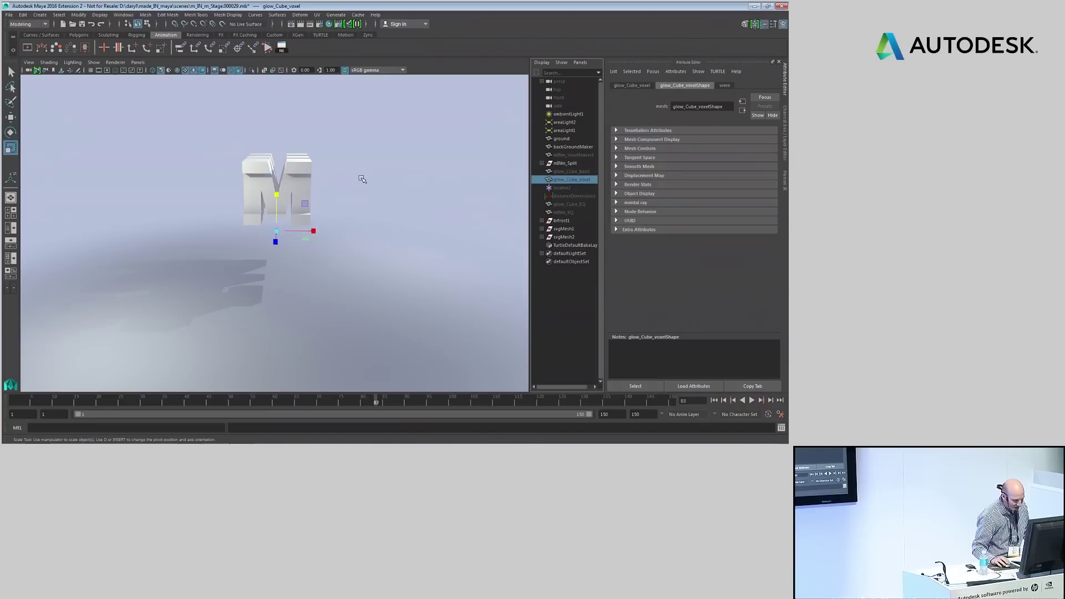
key("h")
left_click_drag(301, 184, 327, 259, "alt")
right_click_drag(327, 259, 361, 257, "alt")
middle_click_drag(307, 244, 337, 246, "alt")
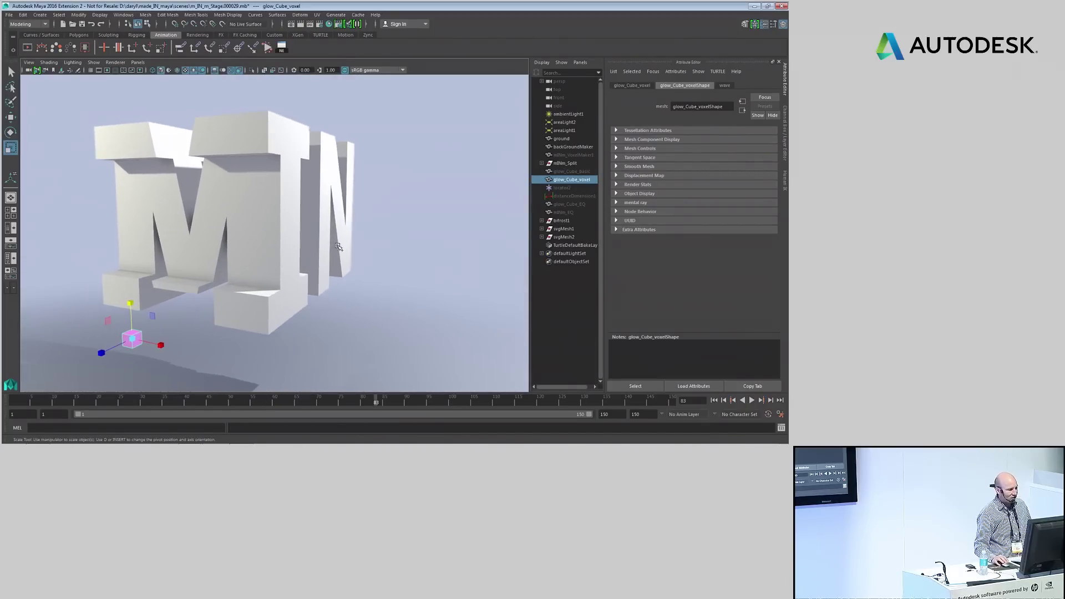
Create a new MASH network from the glow_Cube_voxel cube.
left_click(37, 16)
mouse_move(69, 206)
left_click(173, 212)
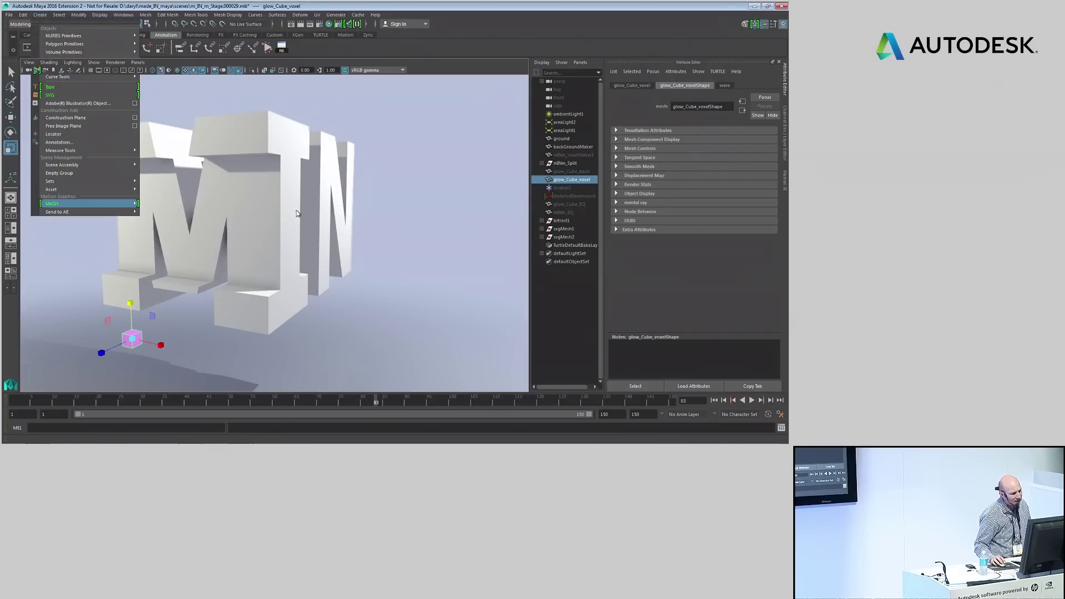
left_click_drag(347, 224, 405, 238, "alt")
right_click_drag(405, 238, 320, 239, "alt")
middle_click_drag(320, 239, 308, 238, "alt")
left_click_drag(308, 238, 291, 253, "alt")
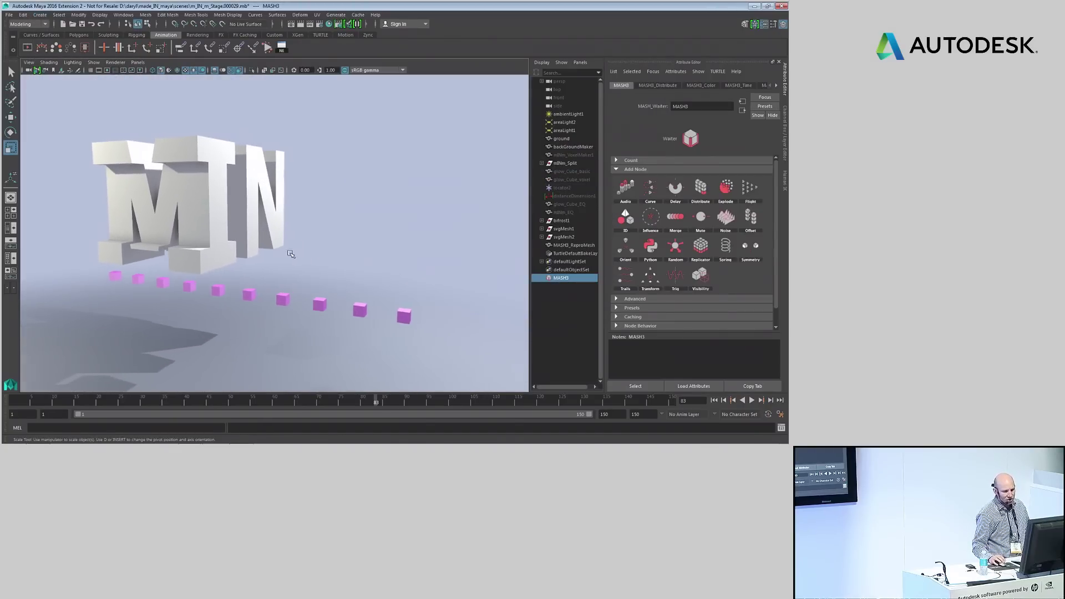
Raise the MASH3 Distribute node's Number of Points and connect the hidden VoxelMaker1 logo mesh as its Input Mesh.
left_click(650, 86)
scroll(766, 224, "up", 3)
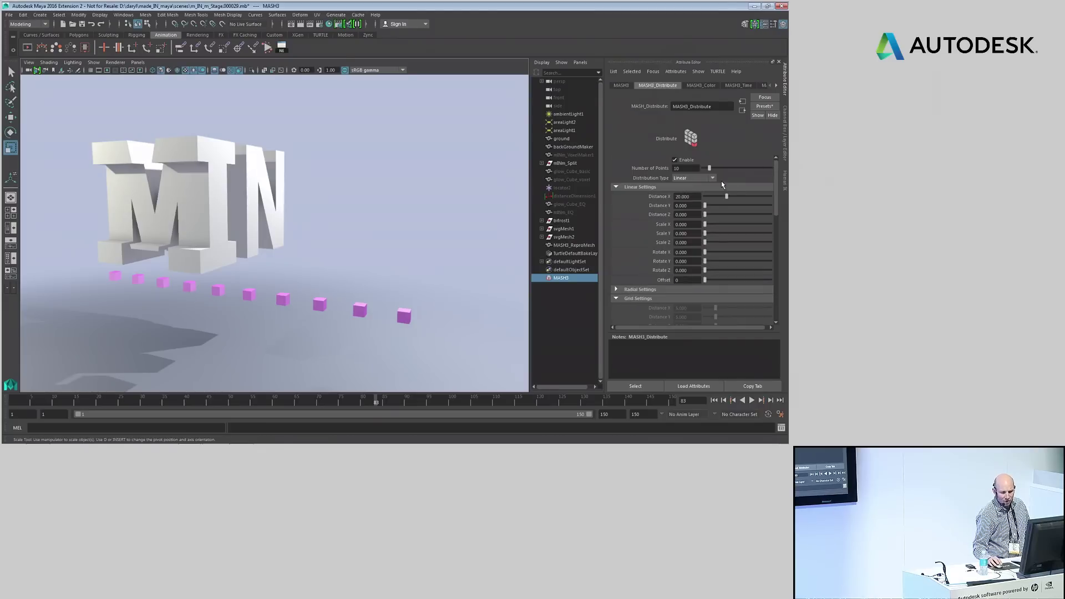
left_click_drag(721, 168, 772, 168)
left_click_drag(775, 208, 775, 256)
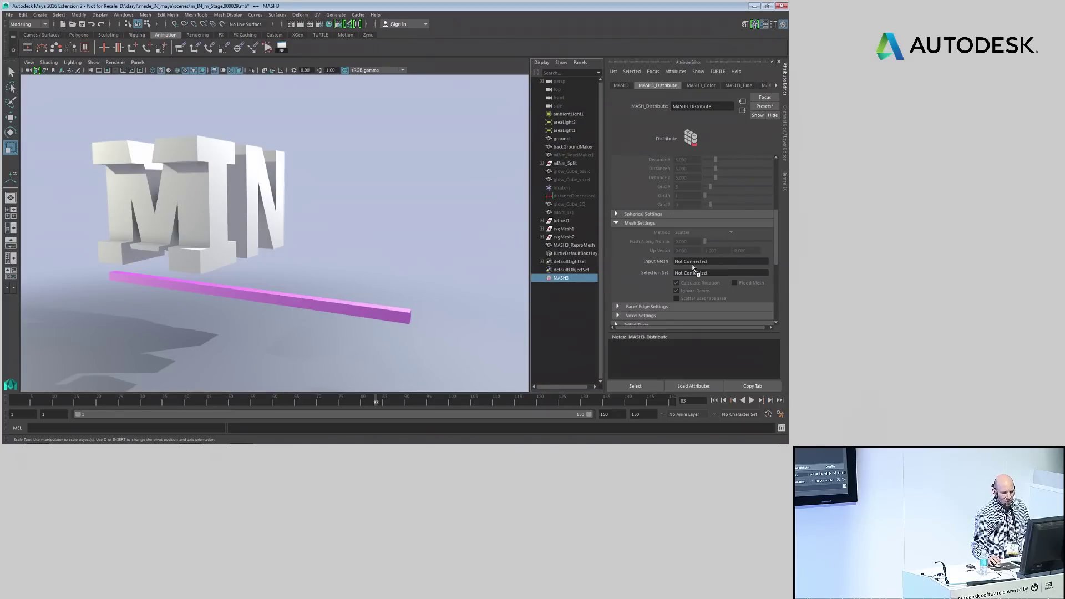
middle_click_drag(693, 267, 692, 261)
left_click_drag(438, 241, 452, 286, "alt")
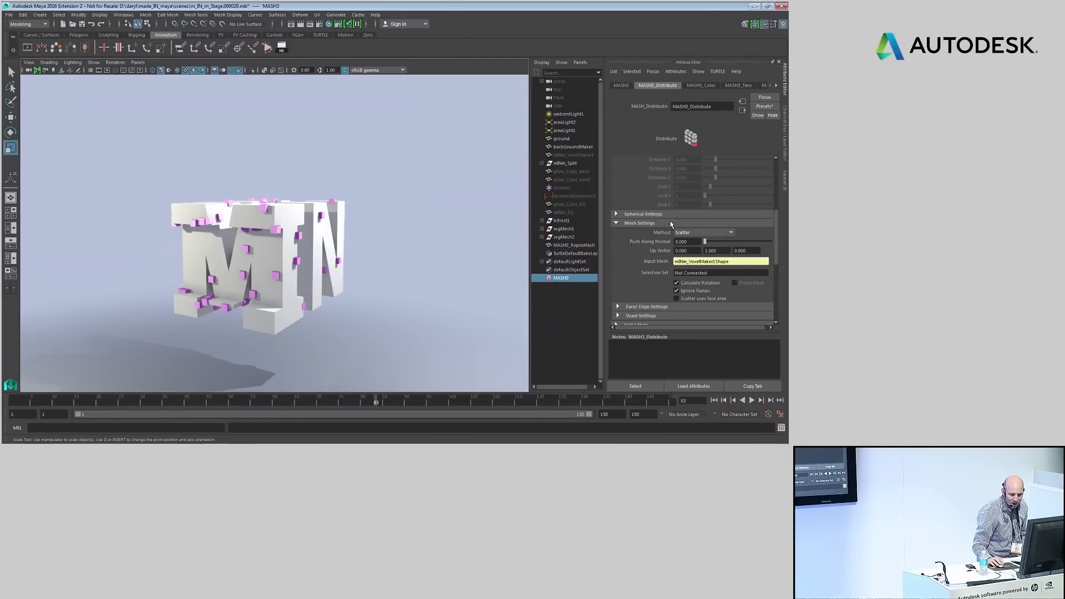
Set the mesh distribution Method to Edge, with Flood Mesh and the Face/Edge Enable Scaling option turned on.
left_click(693, 232)
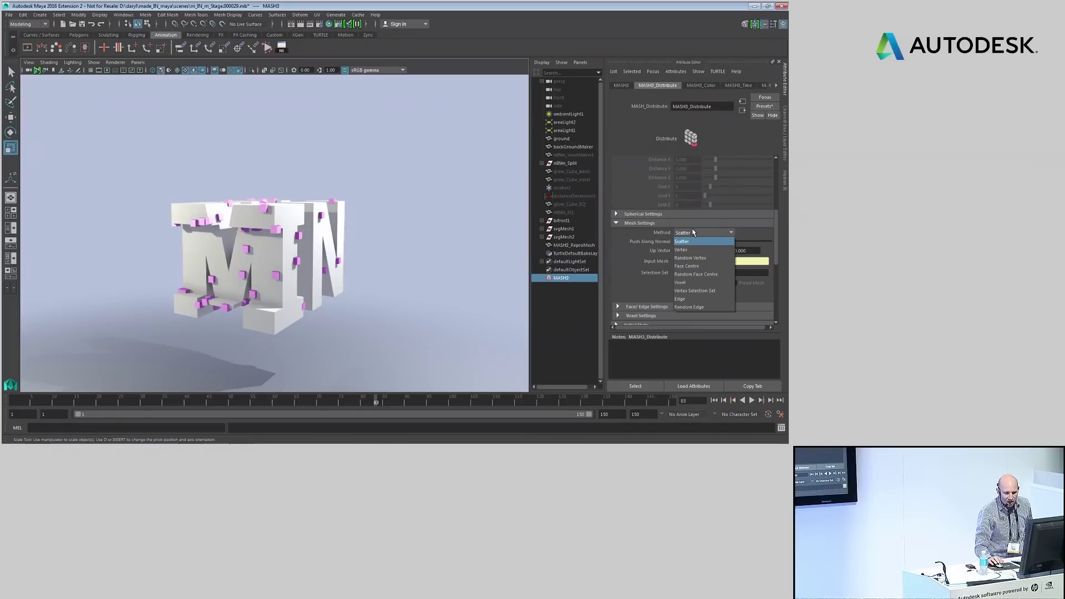
left_click(698, 299)
left_click(735, 283)
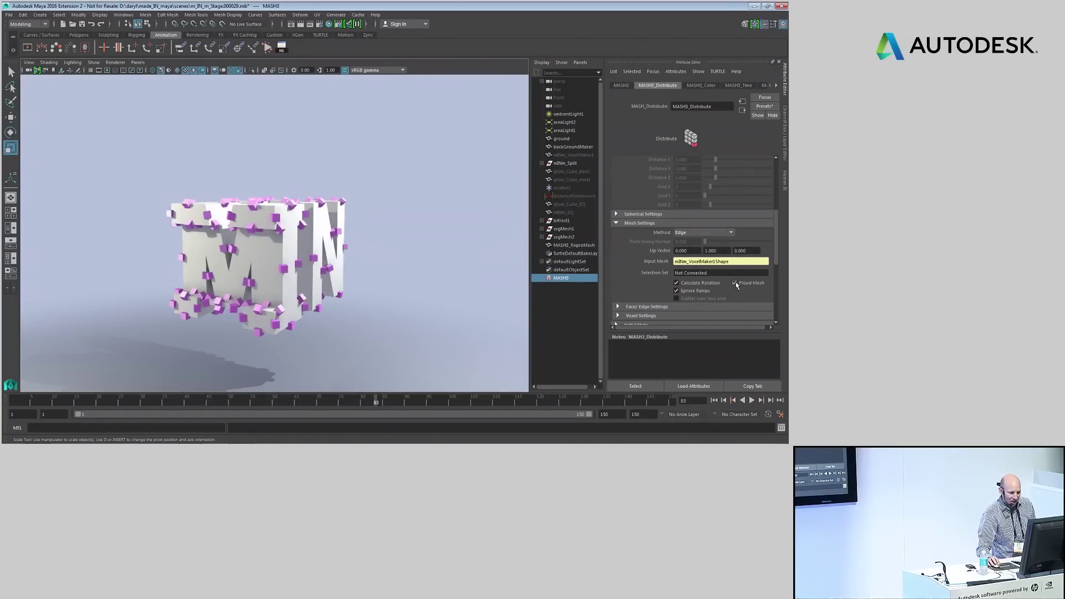
left_click(618, 307)
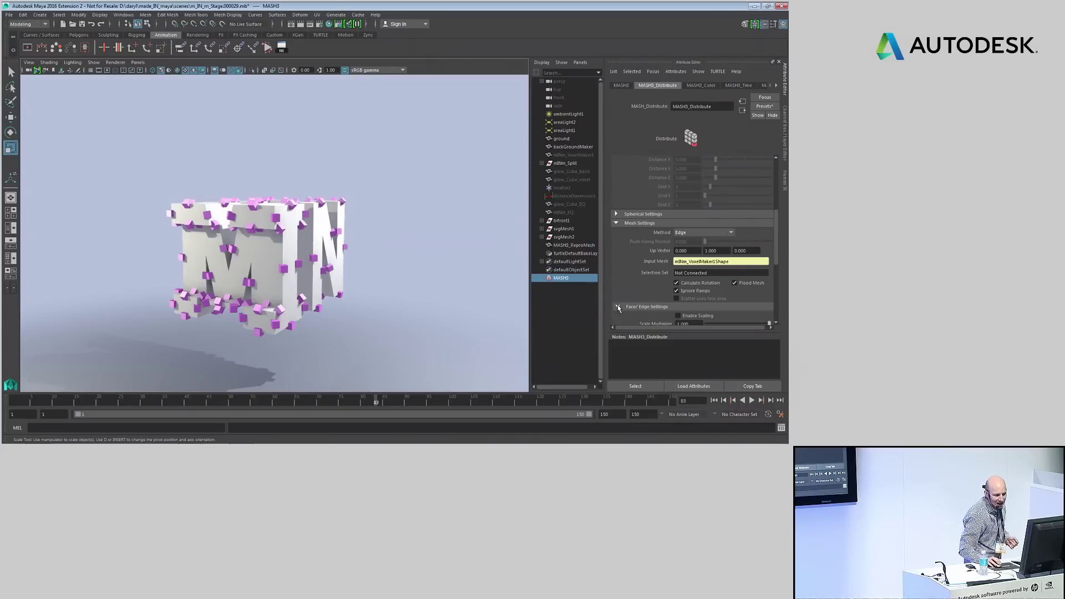
left_click(679, 316)
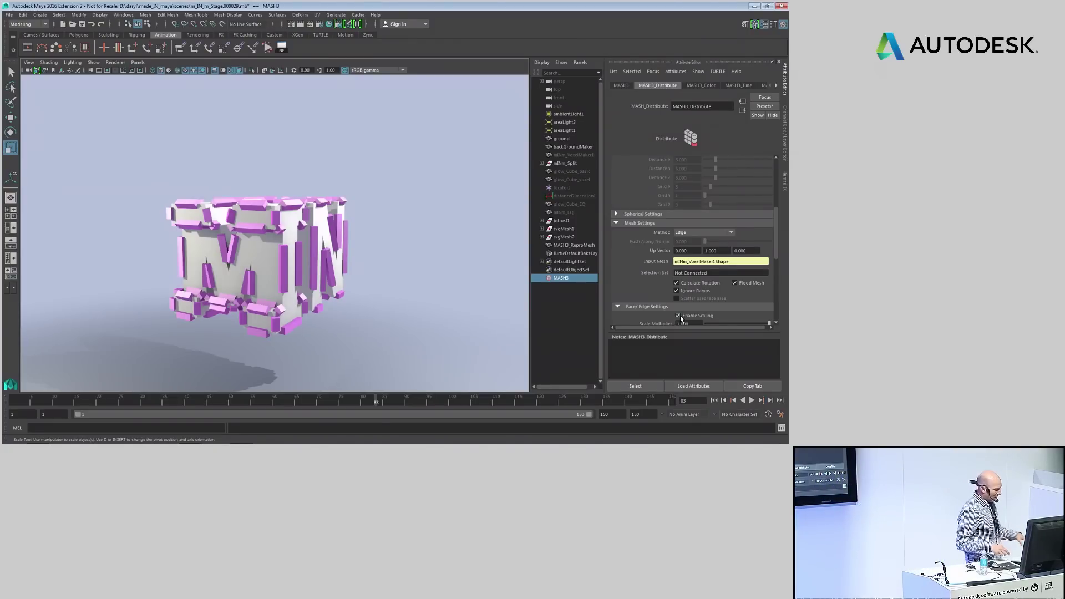
left_click_drag(314, 261, 318, 255, "alt")
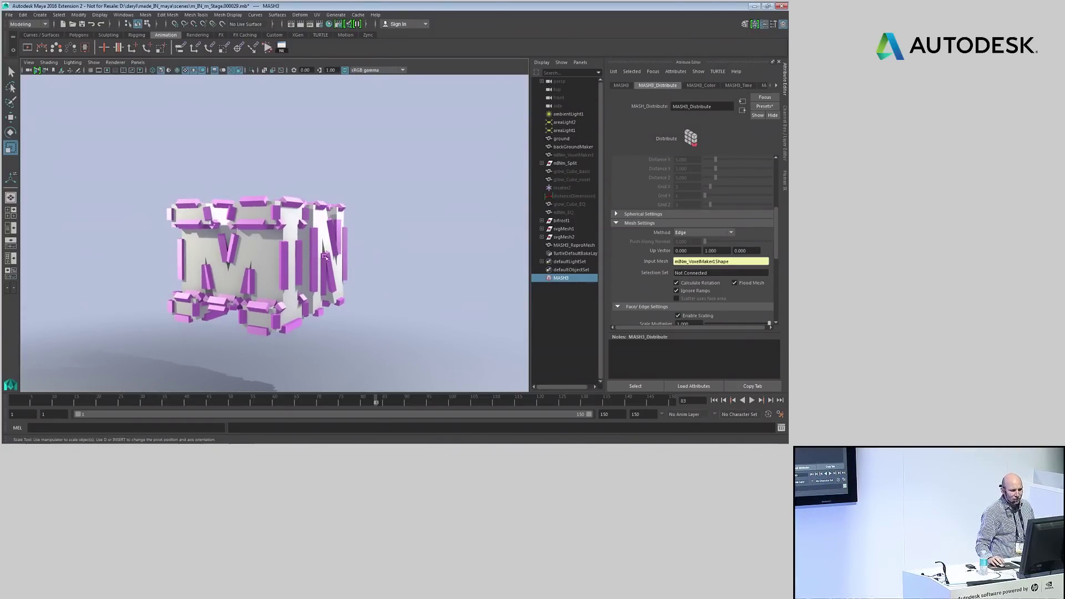
Scale down the glow_Cube_voxel source cube in width and depth only, thinning the bars along the logo's edges.
left_click(563, 179)
key("h")
left_click_drag(196, 301, 199, 284)
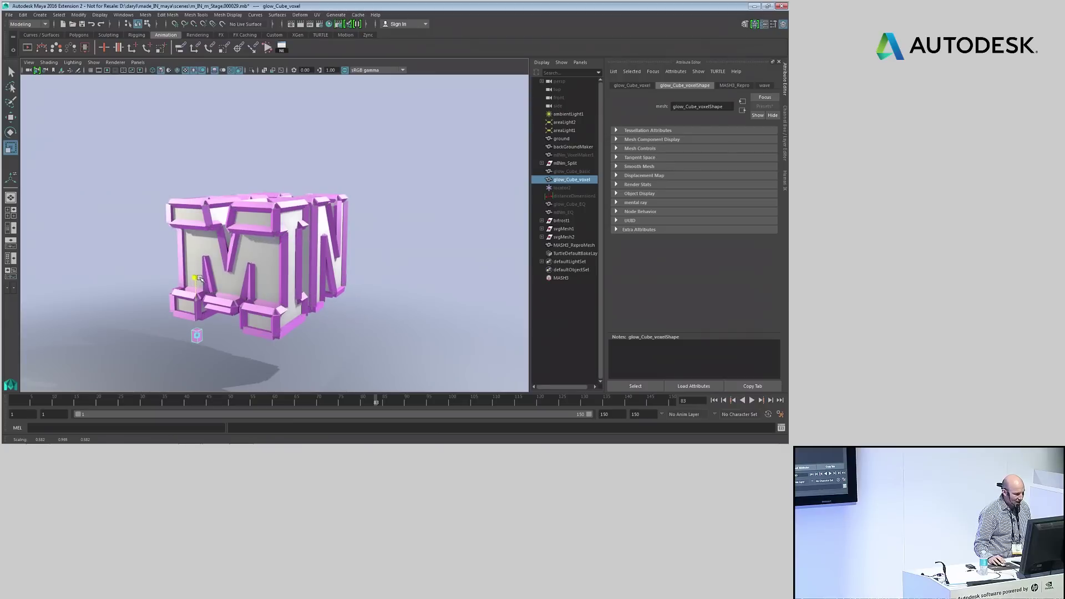
left_click_drag(196, 335, 196, 339)
key("ctrl+z")
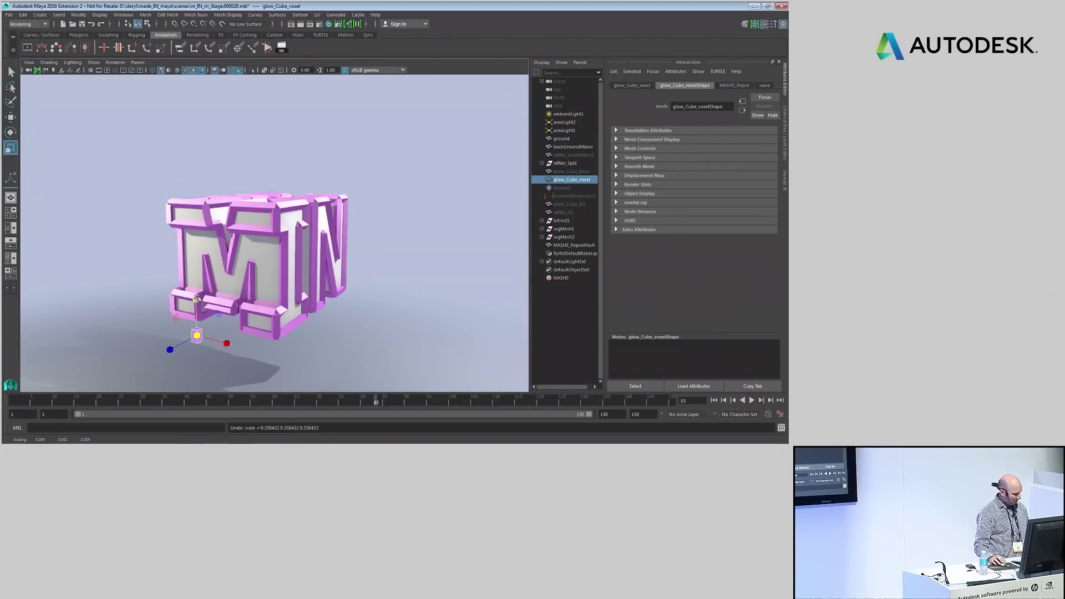
left_click_drag(196, 301, 193, 318, "ctrl")
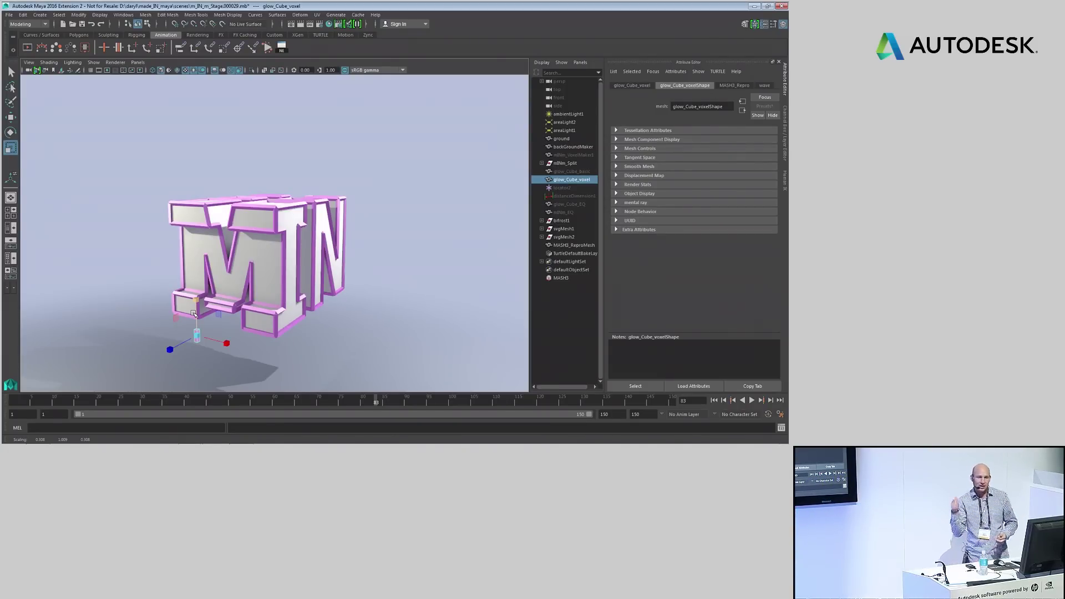
Change the MASH3 Distribute node's mesh distribution Method to Voxel.
left_click(569, 279)
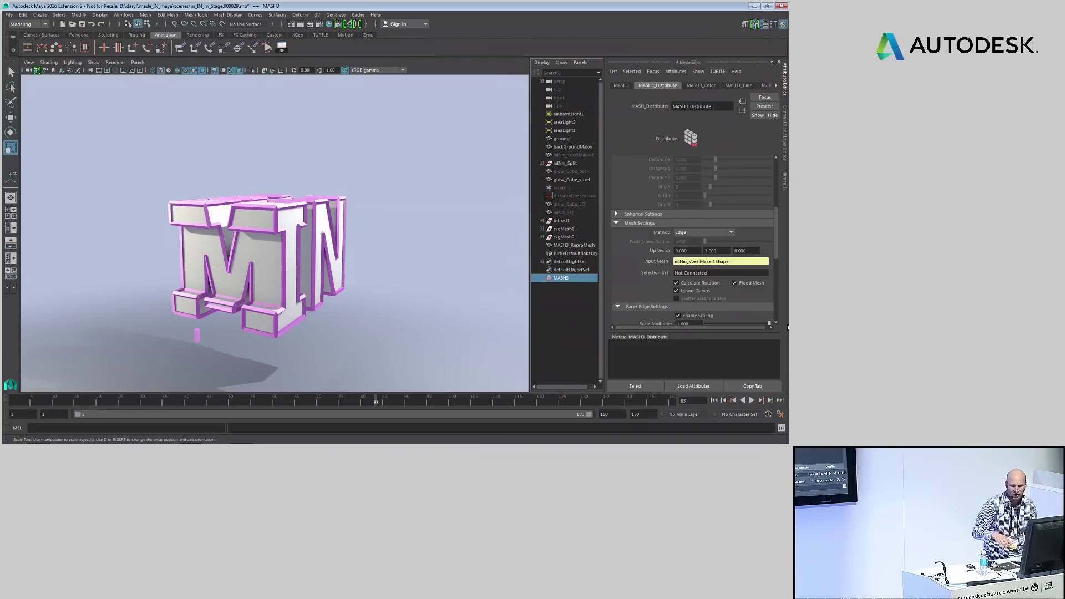
left_click(691, 233)
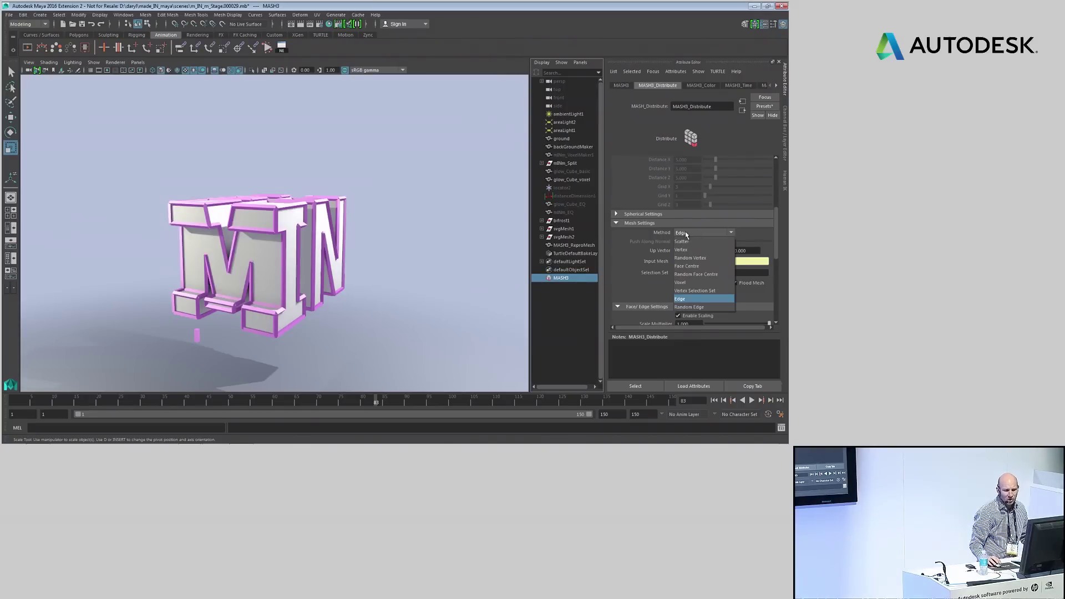
left_click(701, 282)
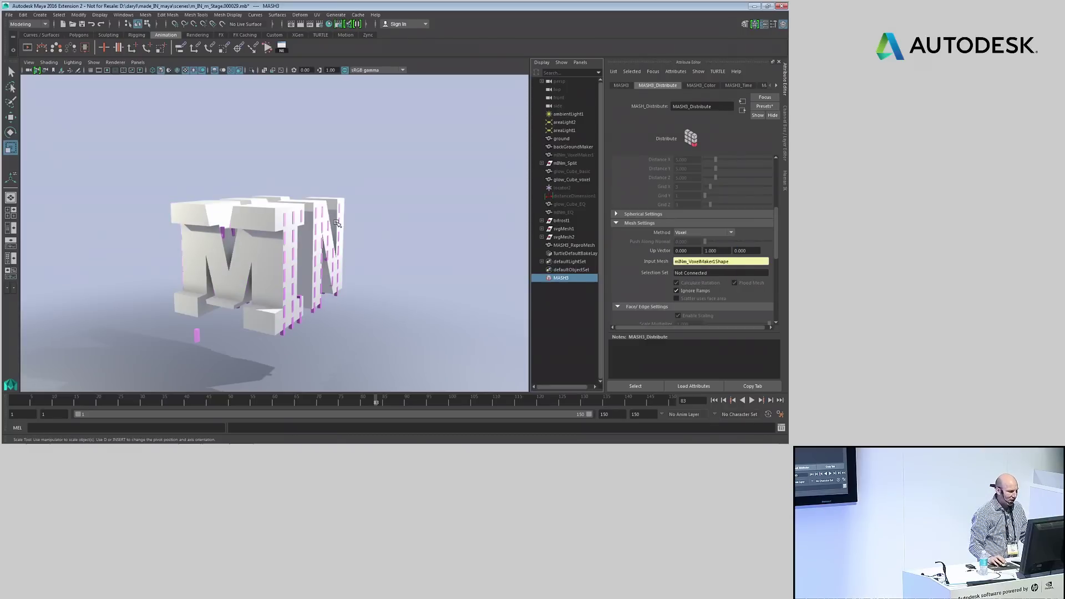
Select the glow_Cube_voxel source cube below the logo and scale it up in width and depth to enlarge the voxels.
left_click_drag(285, 277, 211, 251)
key("r")
left_click(205, 250)
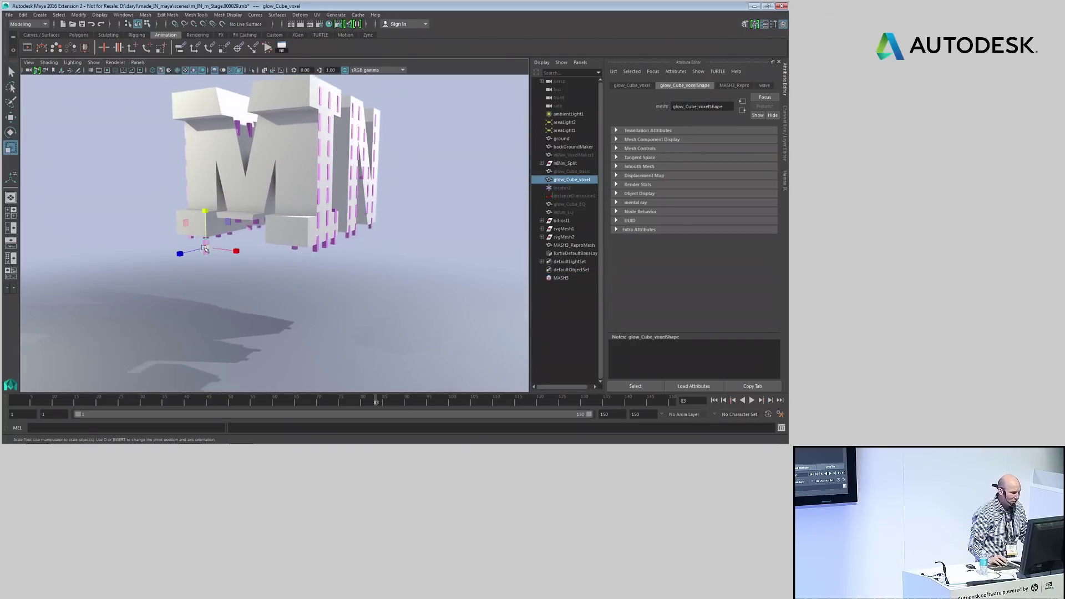
mouse_move(206, 245)
left_mouse_down()
mouse_move(230, 247)
mouse_move(215, 247)
left_mouse_up()
Select the split-letters logo's parent group and hide it, leaving only the voxel cubes in view.
left_click(283, 106)
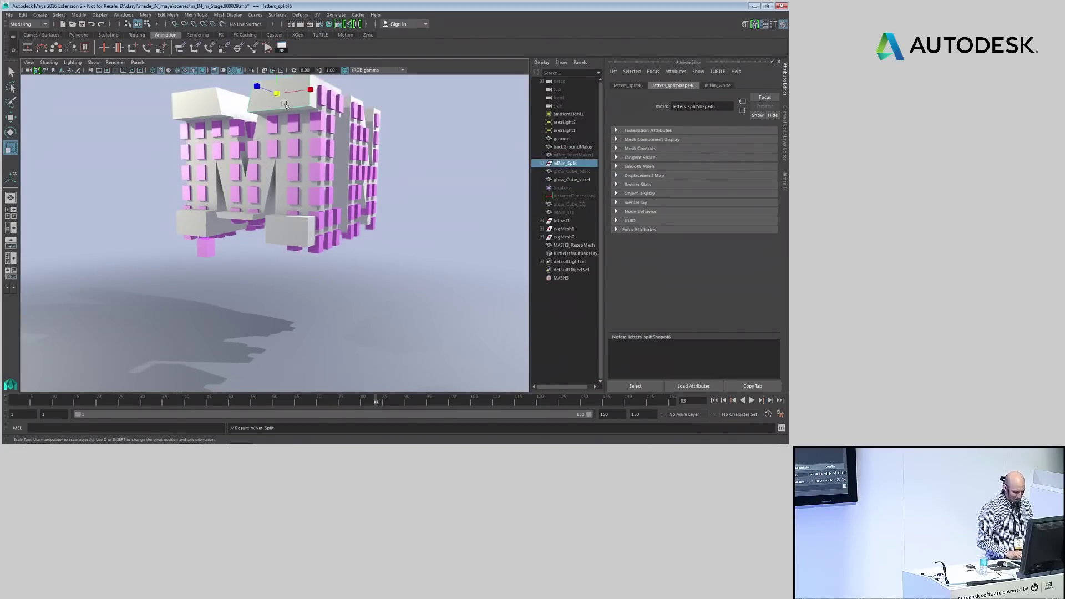
key("Up")
key("h")
left_click_drag(303, 133, 393, 183, "alt")
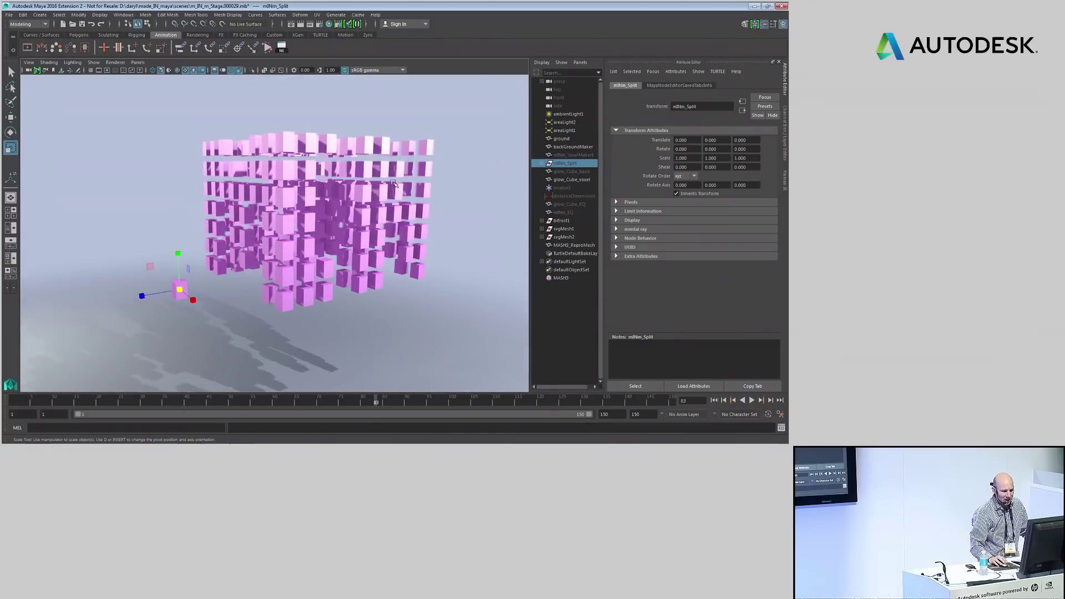
Apply the saved M_voxel preset to the MASH3 Distribute node.
left_click(561, 277)
left_click(764, 106)
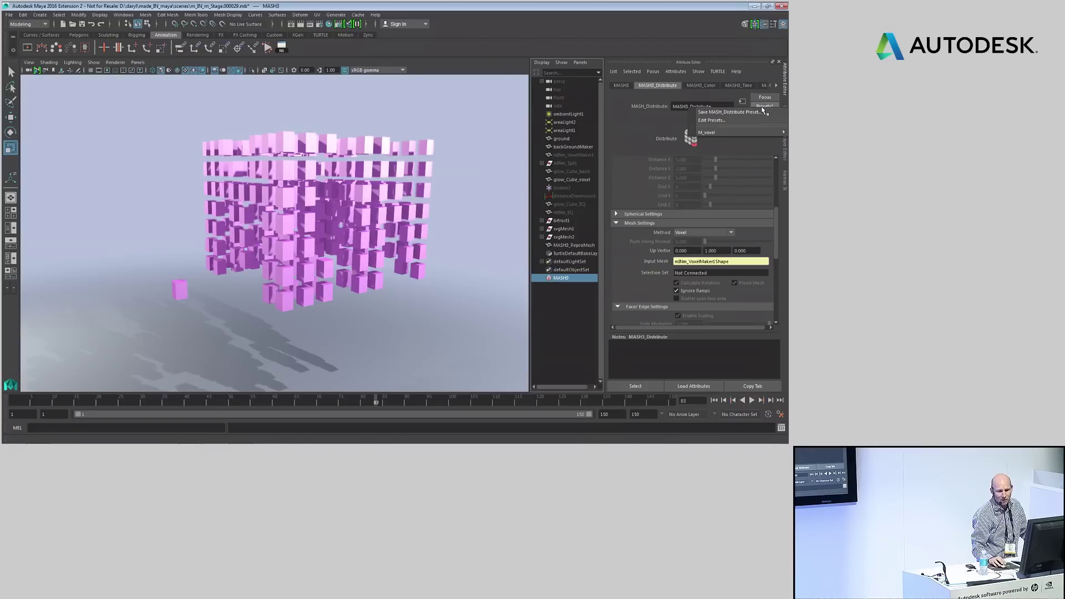
mouse_move(743, 134)
left_click(669, 135)
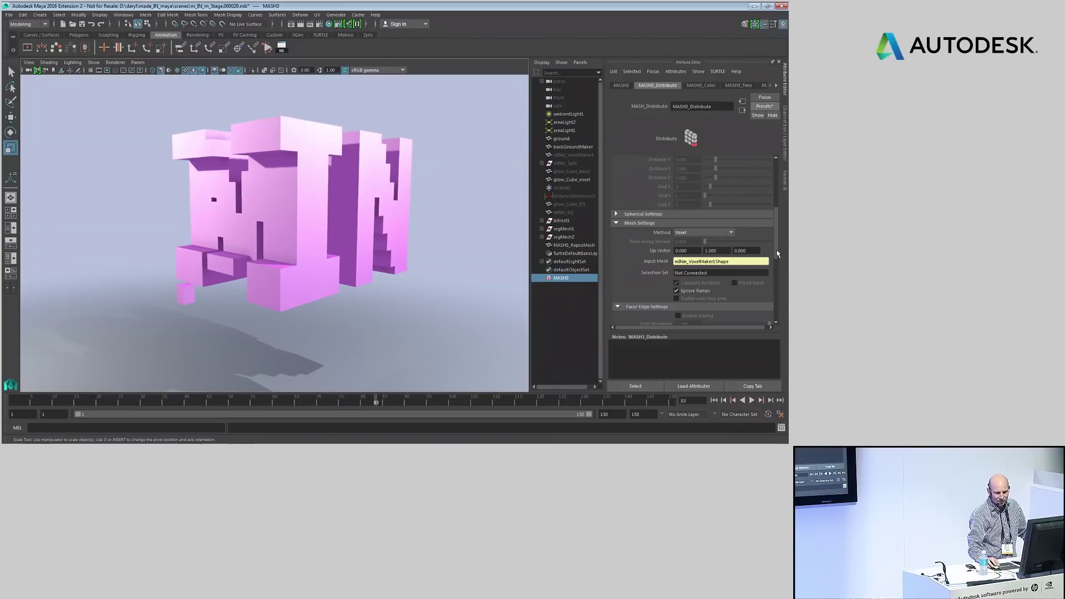
Try a Voxel Size of about 0.636 in the Distribute node's Voxel Settings.
scroll(777, 254, "down", 3)
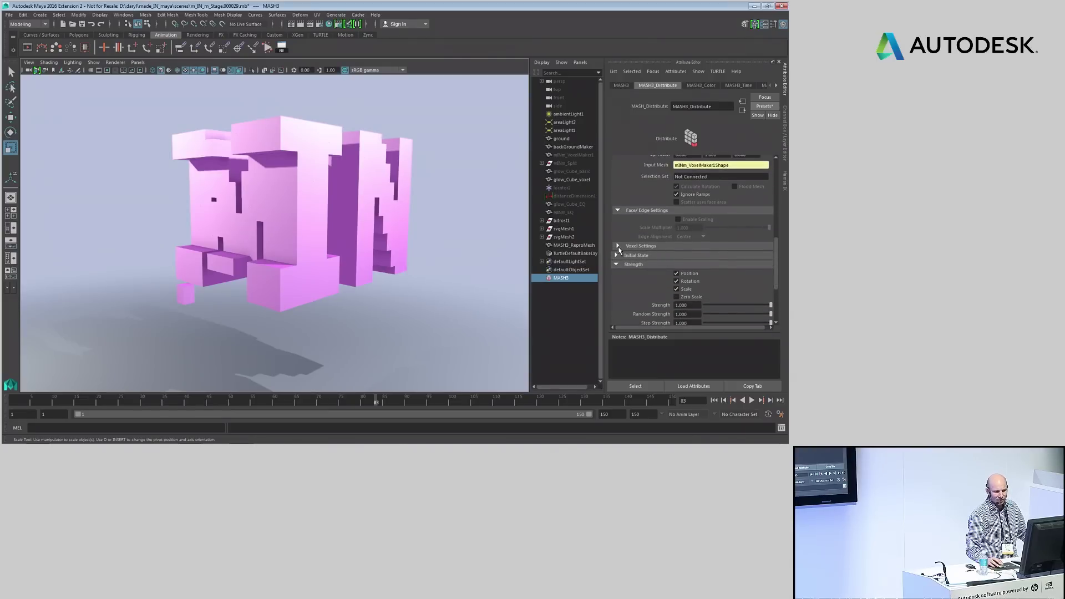
left_click(618, 246)
left_click_drag(718, 258, 718, 258)
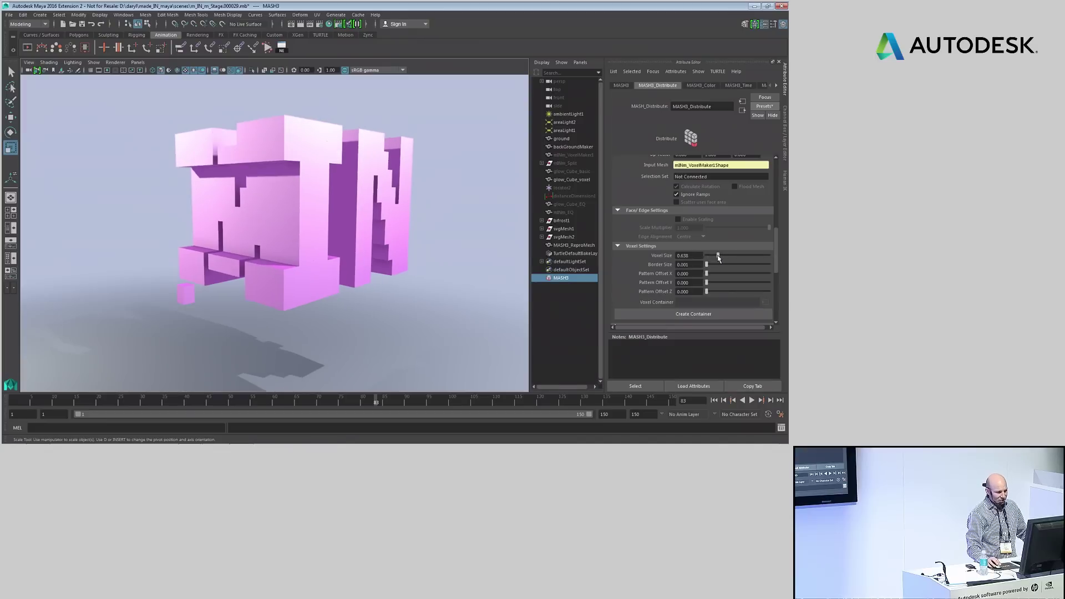
Reapply the M_voxel preset and scale the glow_Cube_voxel source cube to 0.432, 0.756, 0.432.
left_click(764, 106)
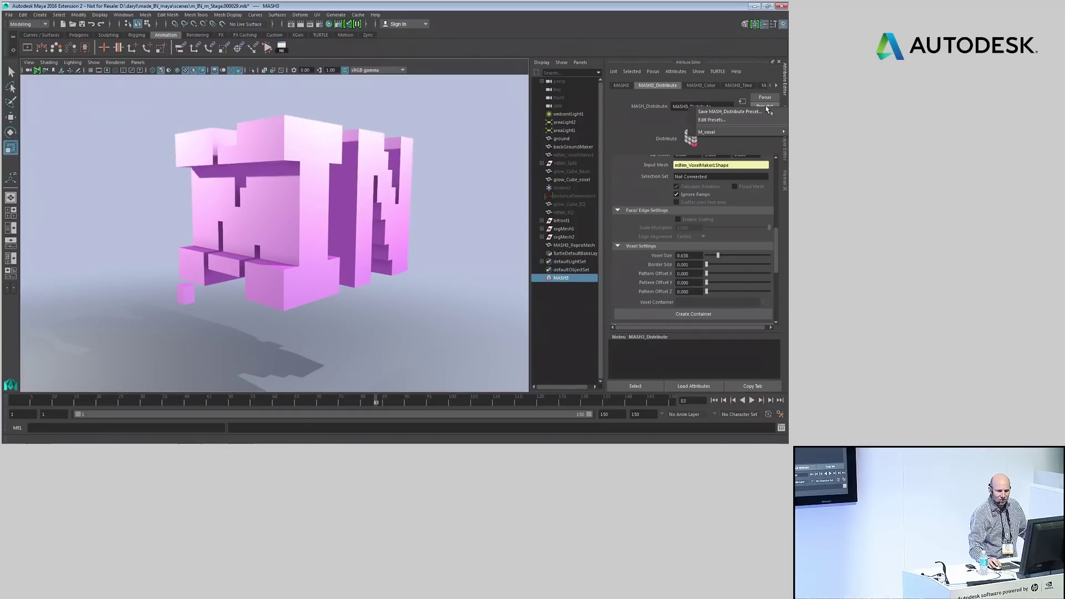
mouse_move(739, 134)
left_click(645, 132)
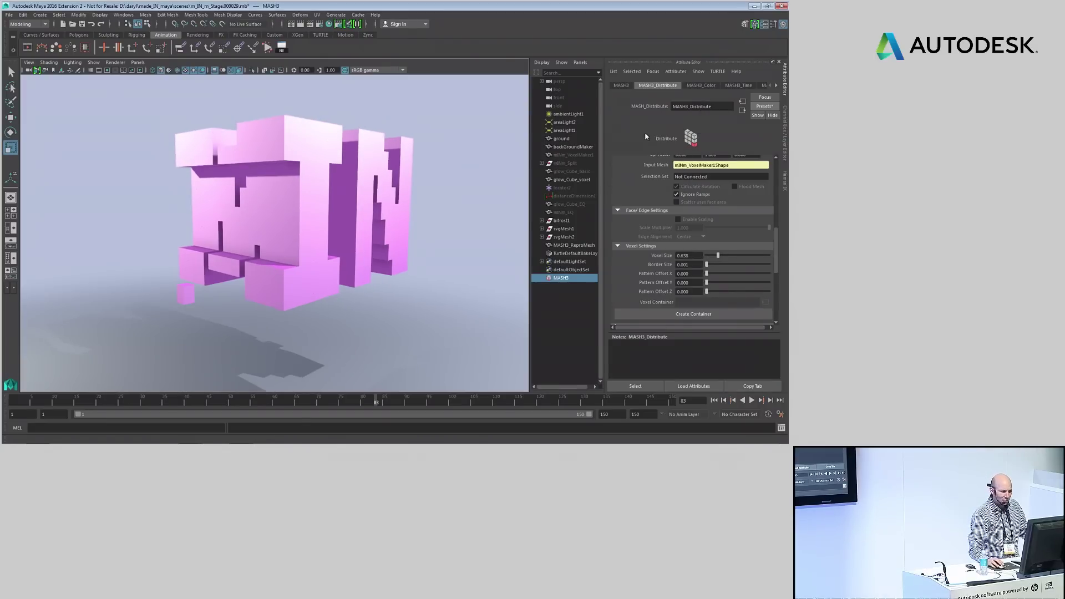
left_click(184, 293)
left_click_drag(186, 292, 300, 258)
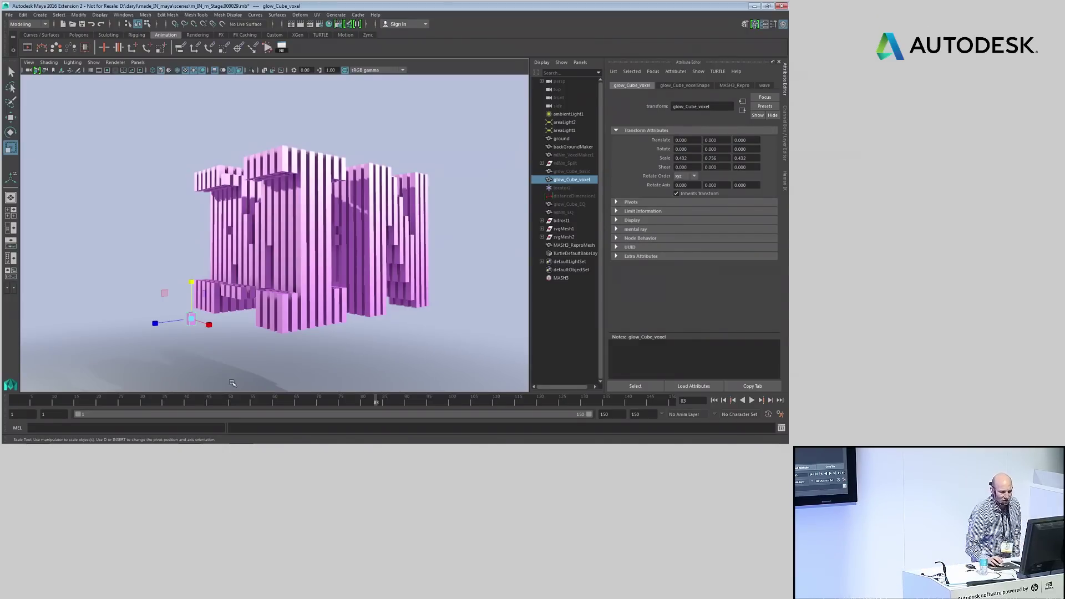
Add a Noise node to the MASH3 network, applied to Position.
left_click(563, 278)
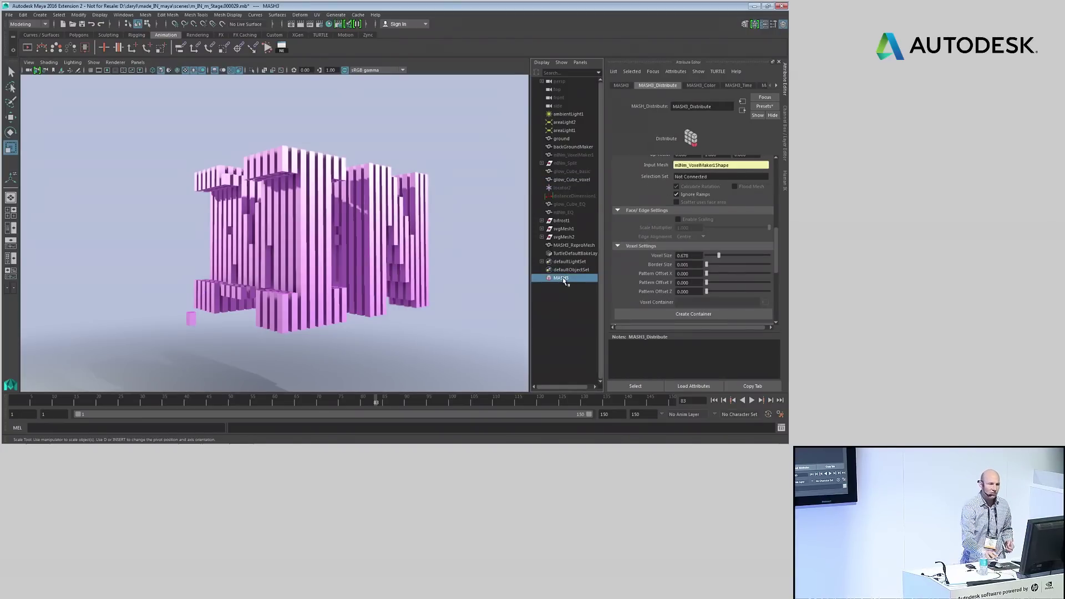
left_click(621, 85)
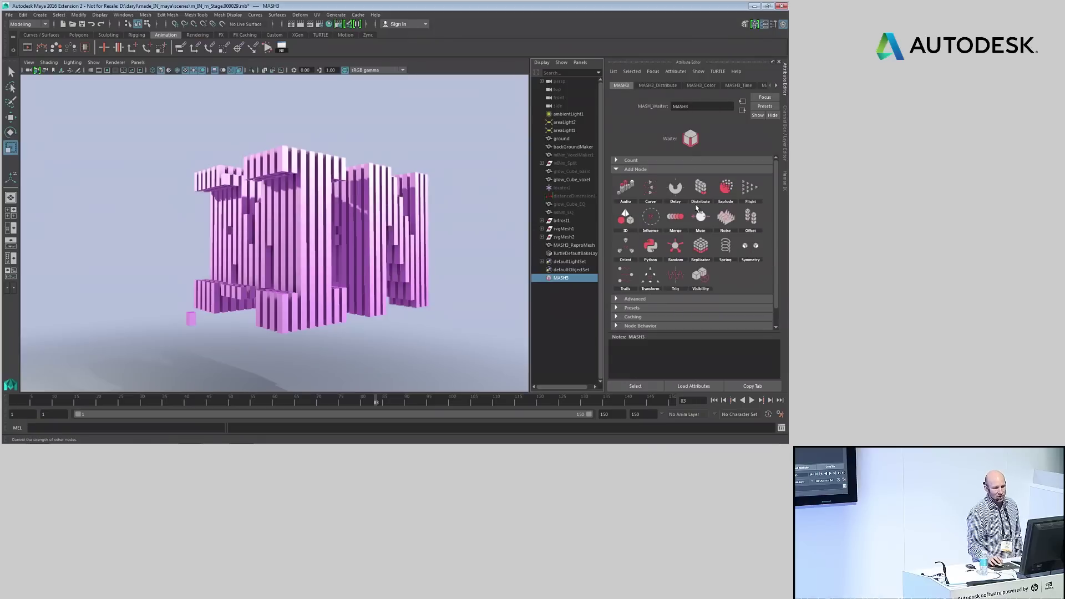
right_click(727, 222)
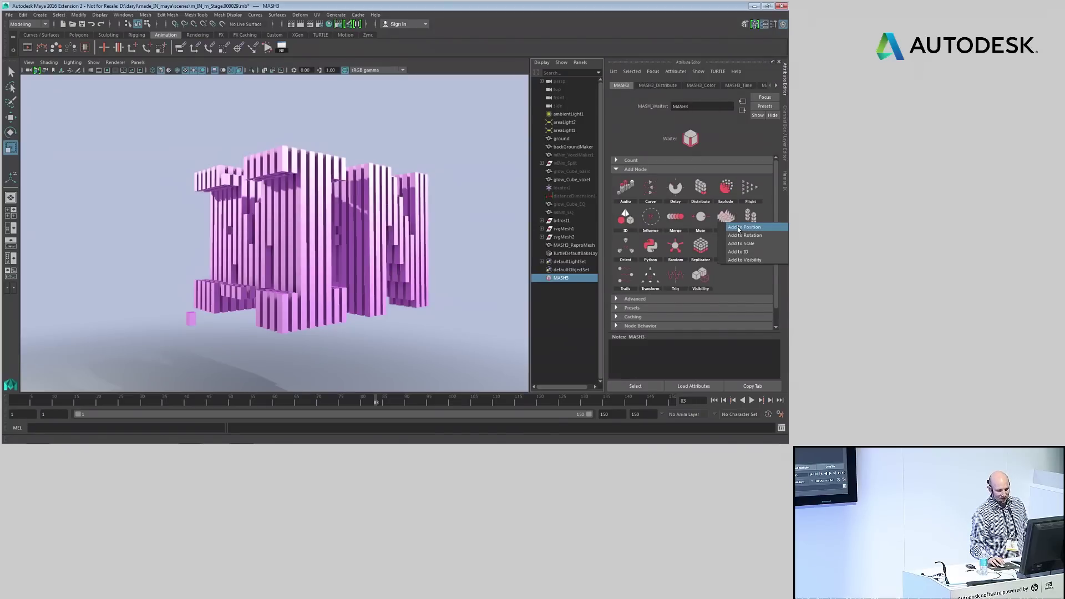
left_click(739, 228)
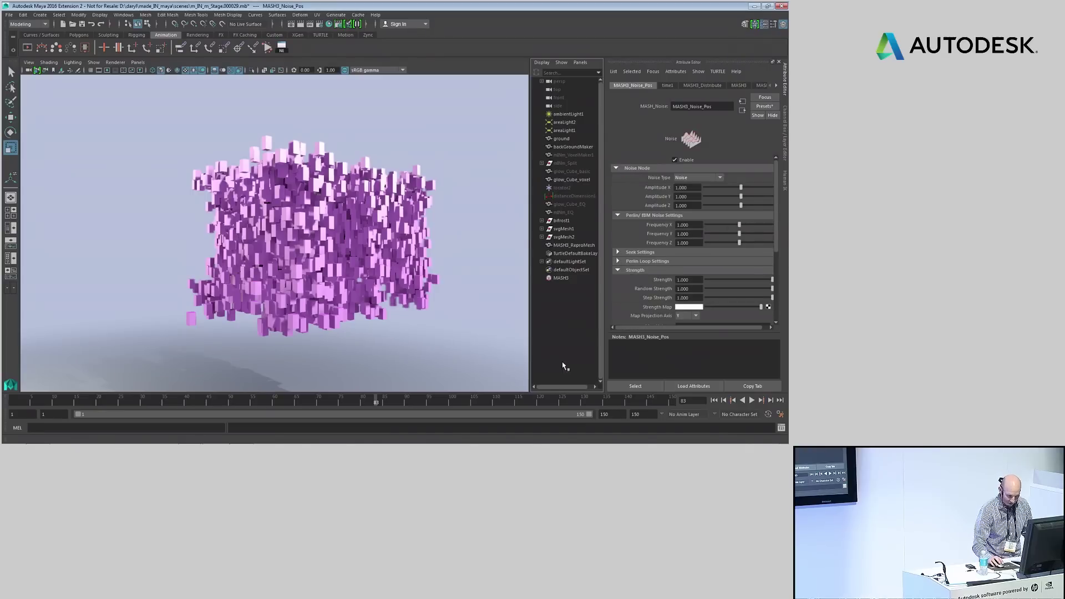
Return to the first frame and extend the playback range's end to frame 3000.
left_click(713, 401)
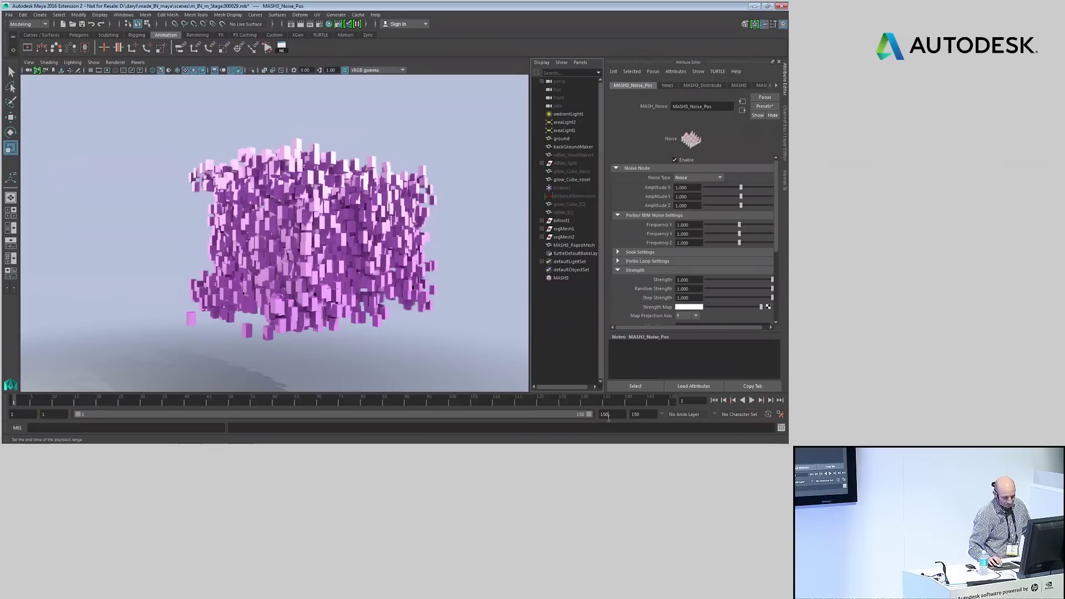
left_click(608, 417)
type("3000")
key("Return")
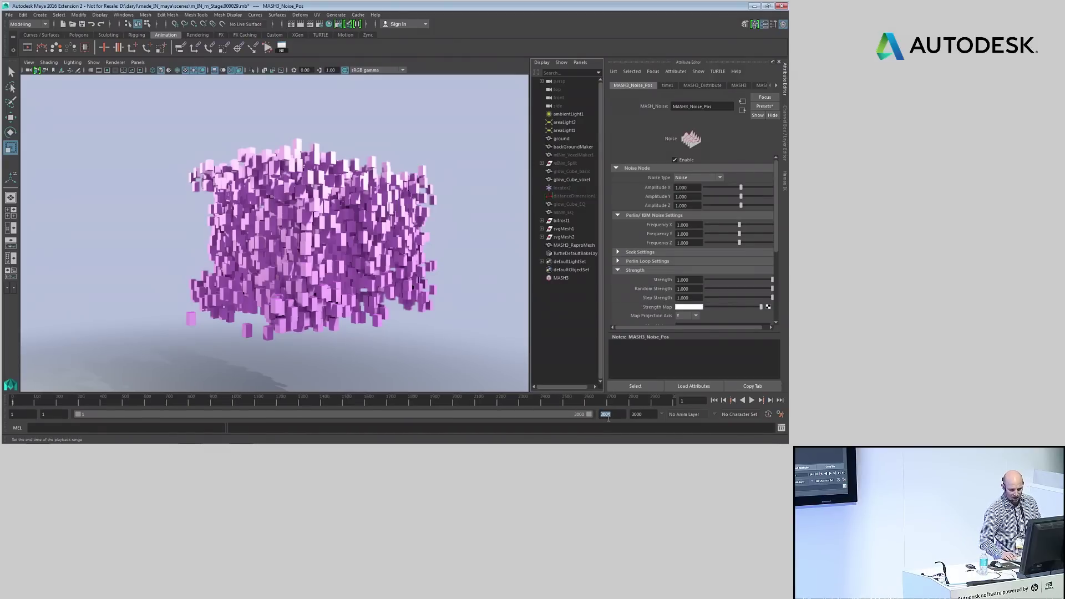
Play the animation and set the noise amplitudes to about 6.5, -1.1 and 3.2, with Frequency X about 1.4.
middle_click_drag(363, 183, 308, 192, "alt")
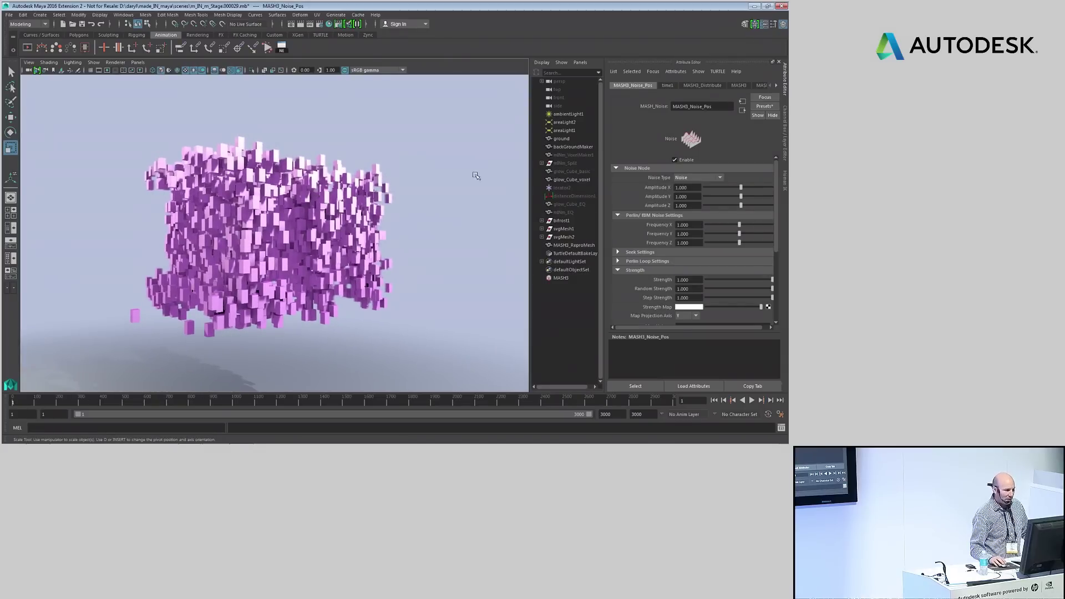
left_click(267, 47)
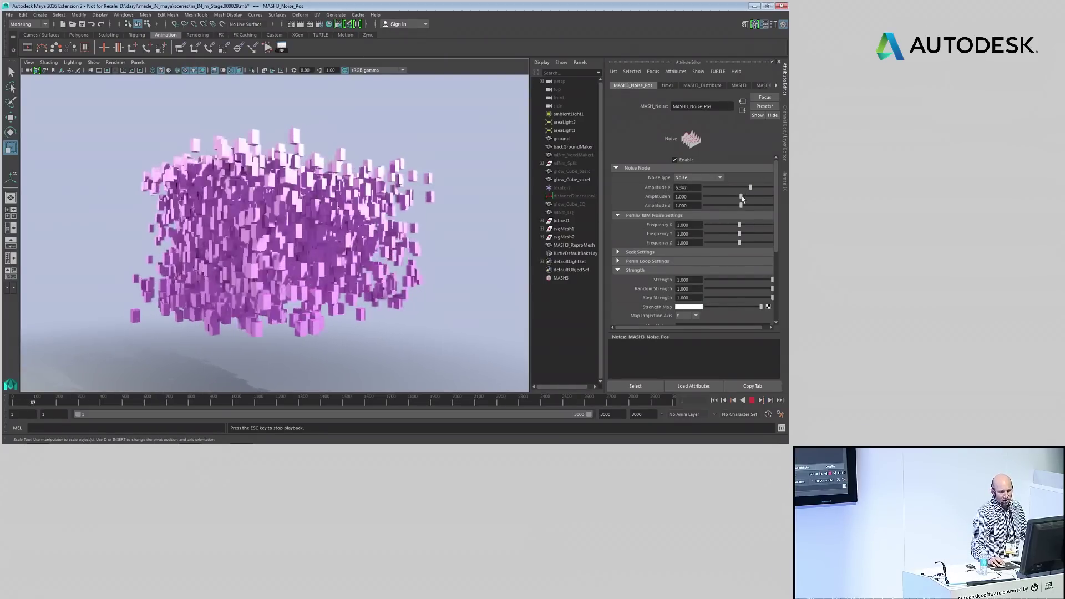
left_click_drag(743, 198, 738, 200)
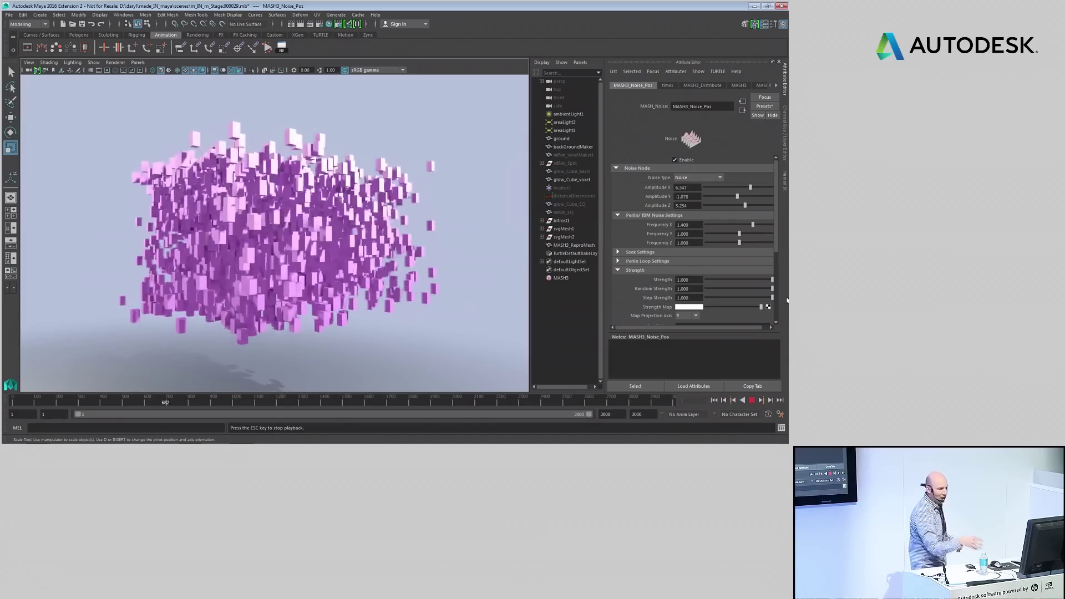
Stop playback and create a falloff object for the MASH3 position noise.
left_click_drag(778, 244, 775, 302)
key("Escape")
left_click(618, 284)
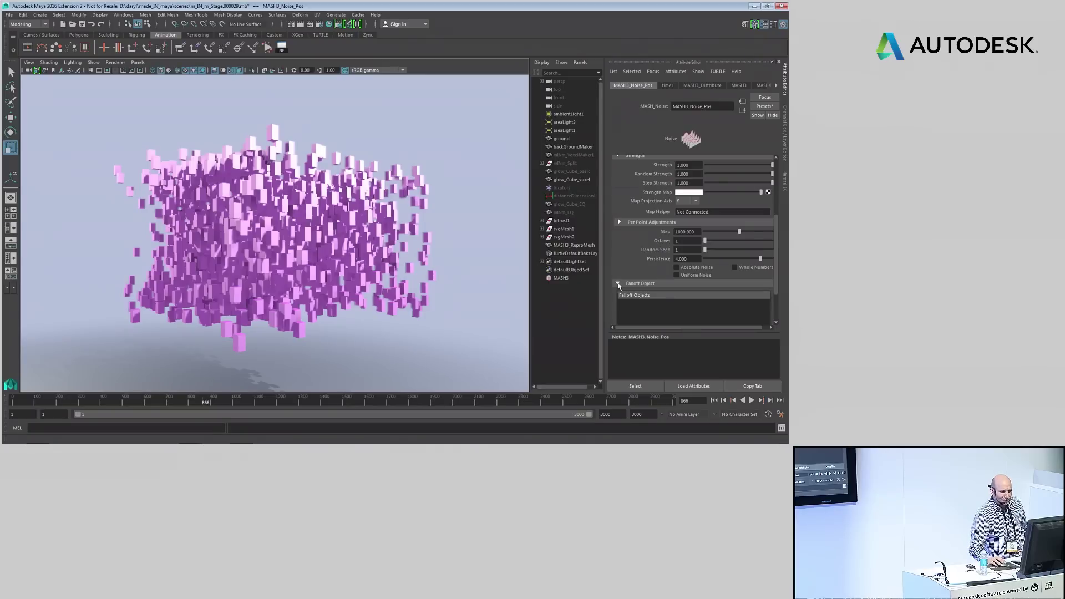
right_click(653, 301)
left_click(661, 308)
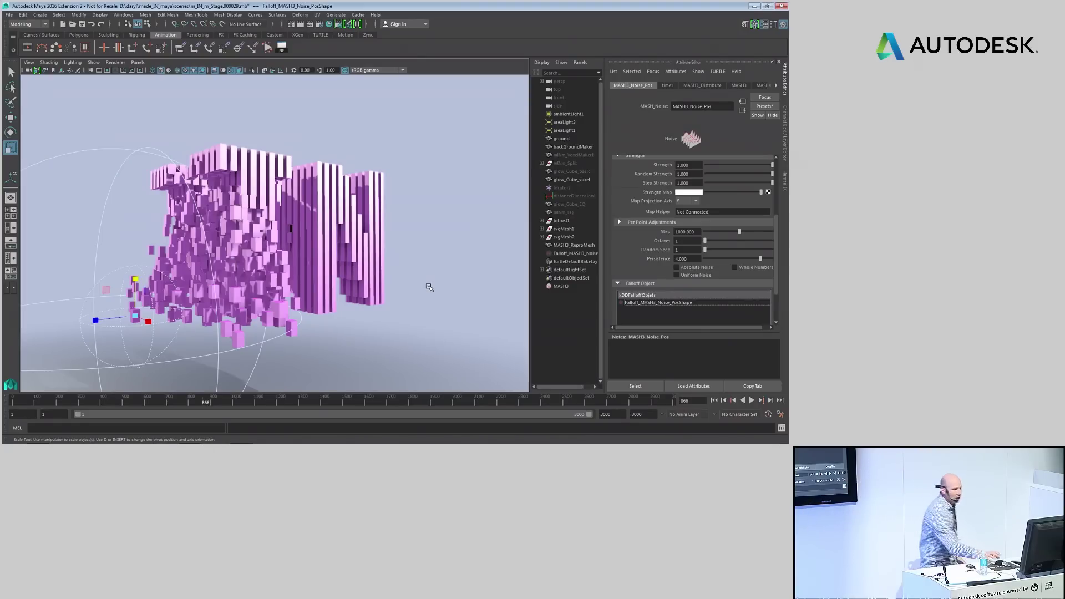
Open the noise falloff's settings and add a ramp point at position 0.383 with value 0.320.
mouse_move(776, 237)
left_mouse_down()
mouse_move(778, 254)
mouse_move(777, 243)
left_mouse_up()
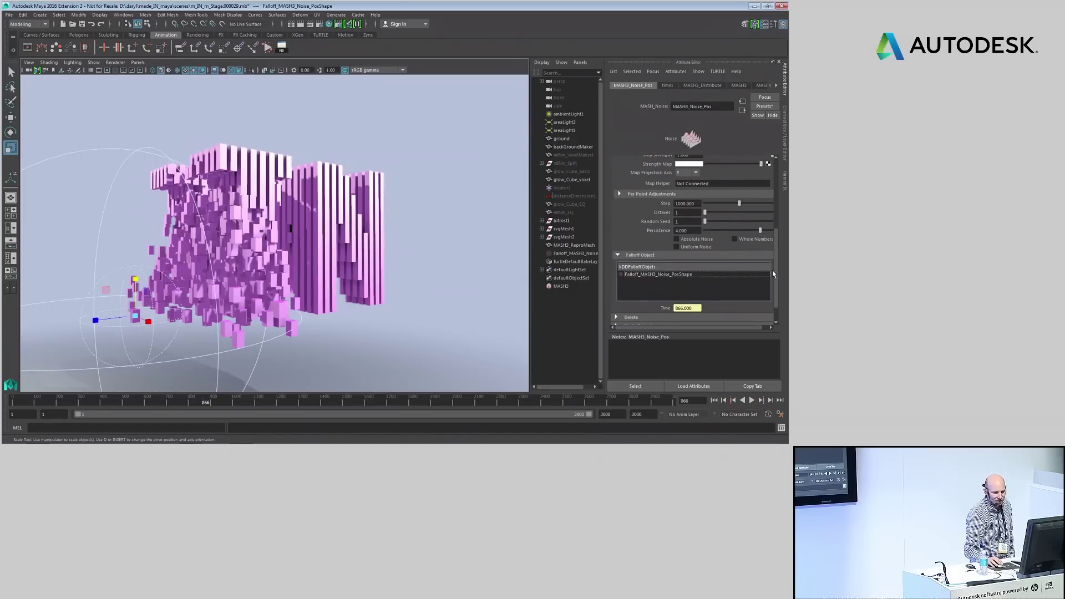
left_click(668, 275)
double_click(628, 276)
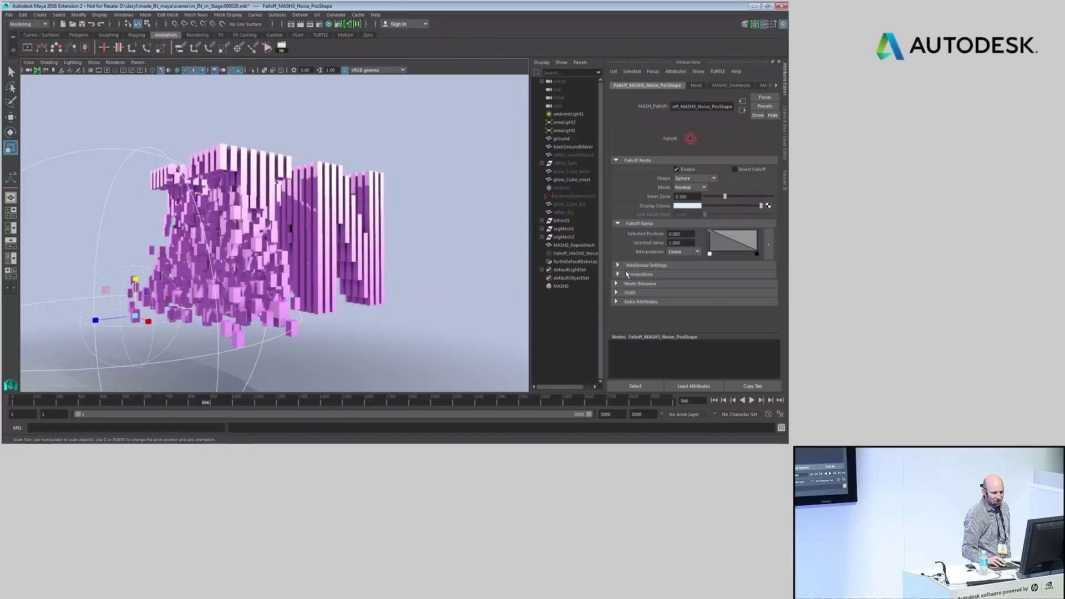
left_click(729, 244)
left_click_drag(728, 243, 727, 243)
Move the spherical falloff object sideways, clear of the voxel logo.
left_click_drag(187, 281, 231, 291, "alt")
key("w")
left_click_drag(176, 271, 18, 255)
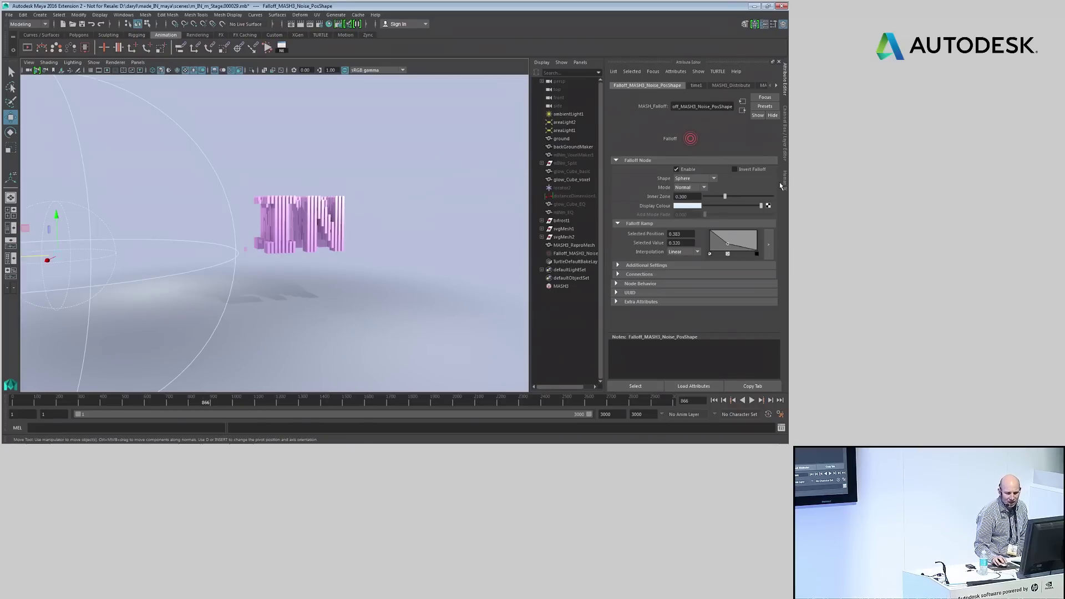
Turn on Invert Falloff and play the animation to check the noise on the voxels, stopping playback when done.
left_click(735, 169)
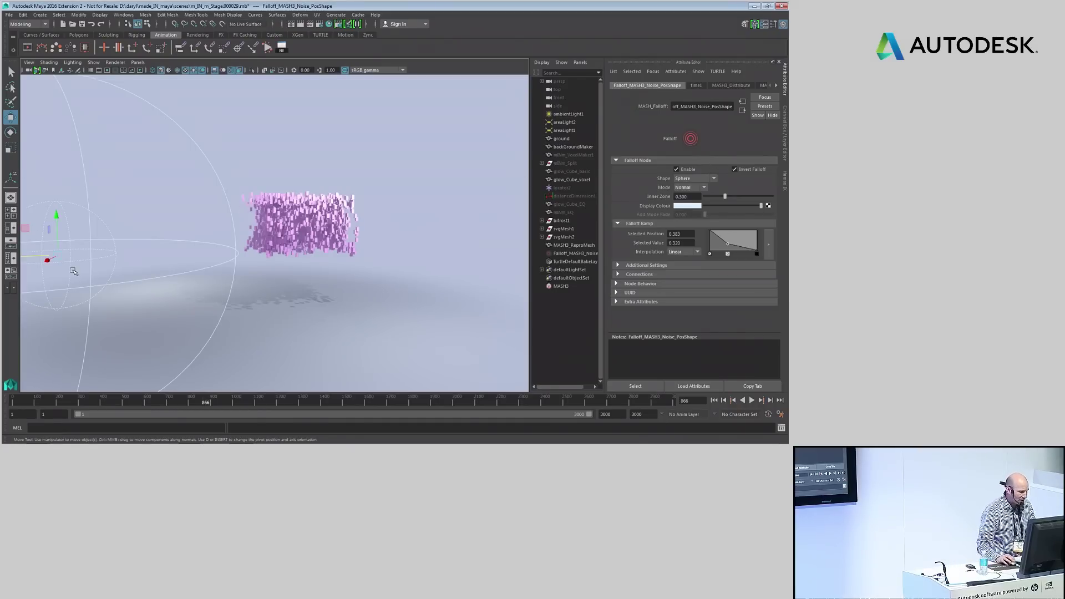
middle_click_drag(143, 243, 167, 256, "alt")
key("alt+v")
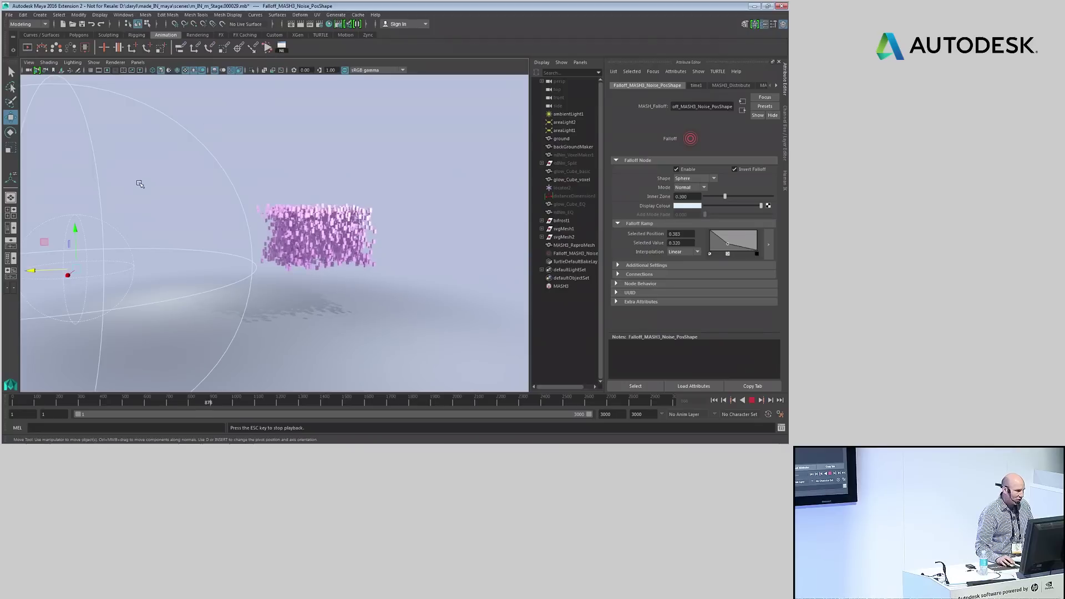
mouse_move(70, 271)
left_mouse_down()
mouse_move(290, 275)
mouse_move(71, 274)
left_mouse_up()
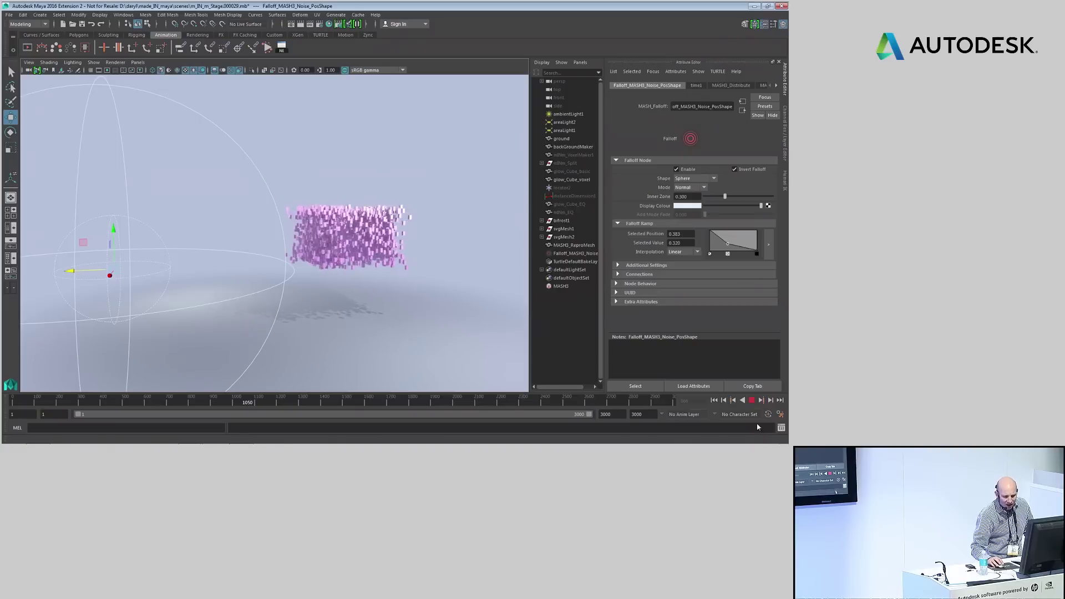
left_click(752, 400)
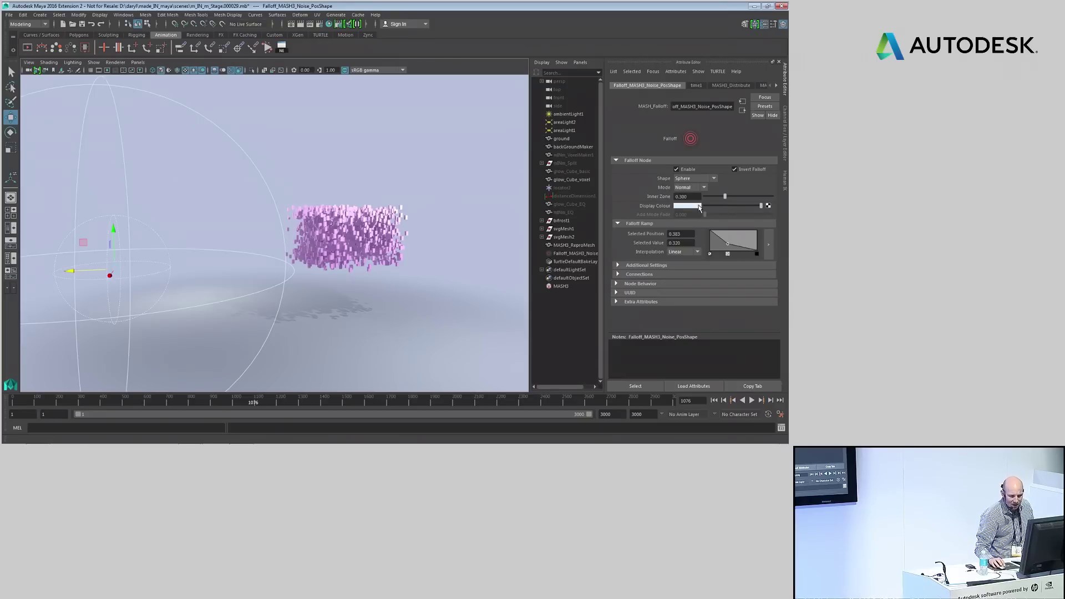
Add a Trig node to the MASH3 network and replace its settings with the m_IN_m_Wave preset.
left_click(561, 285)
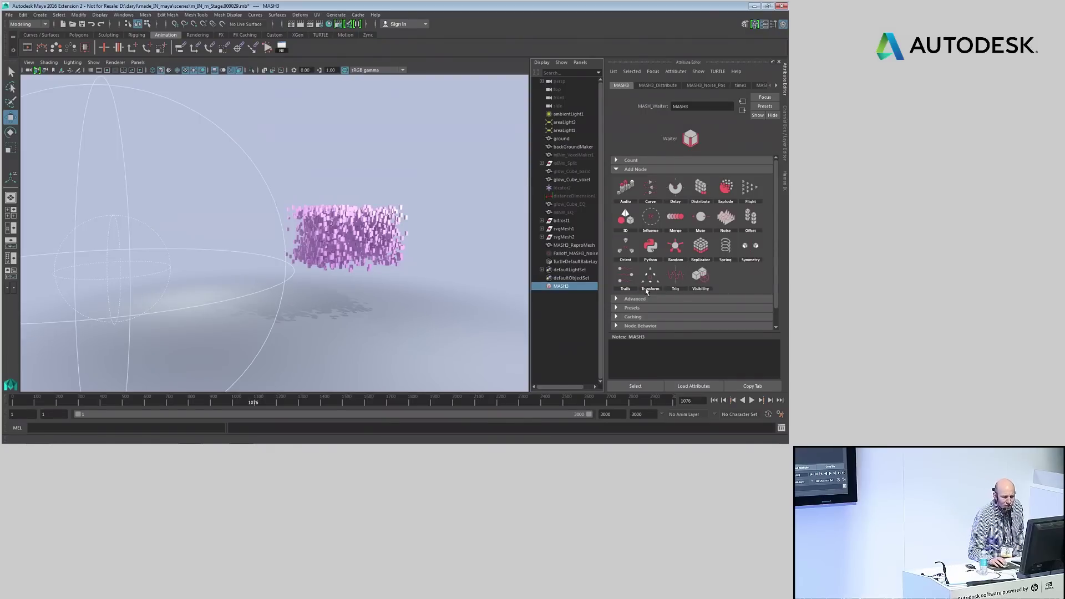
right_click(674, 274)
left_click(697, 290)
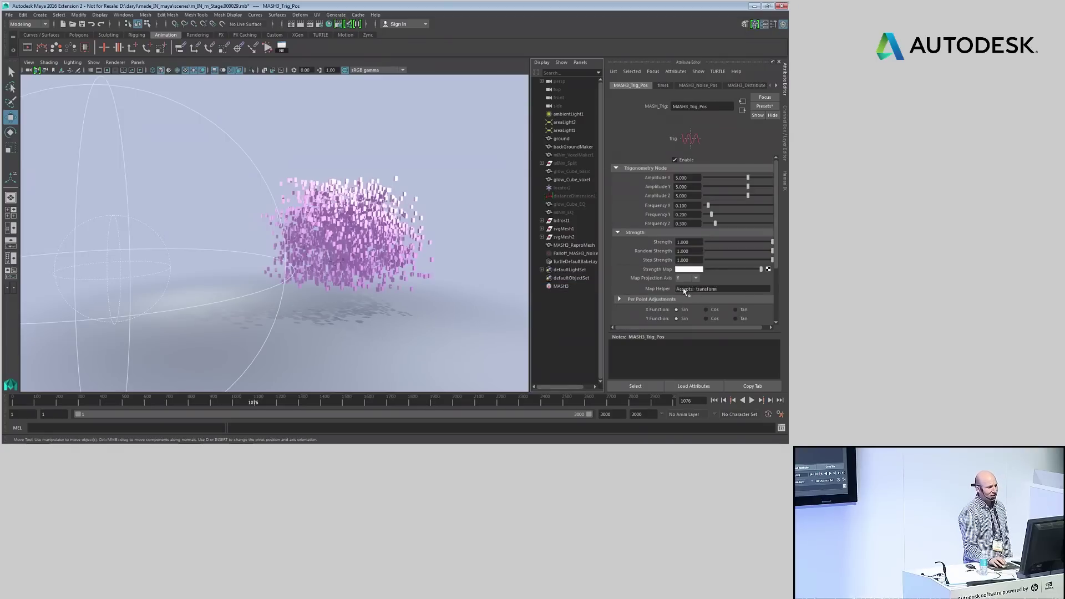
left_click(764, 106)
mouse_move(735, 133)
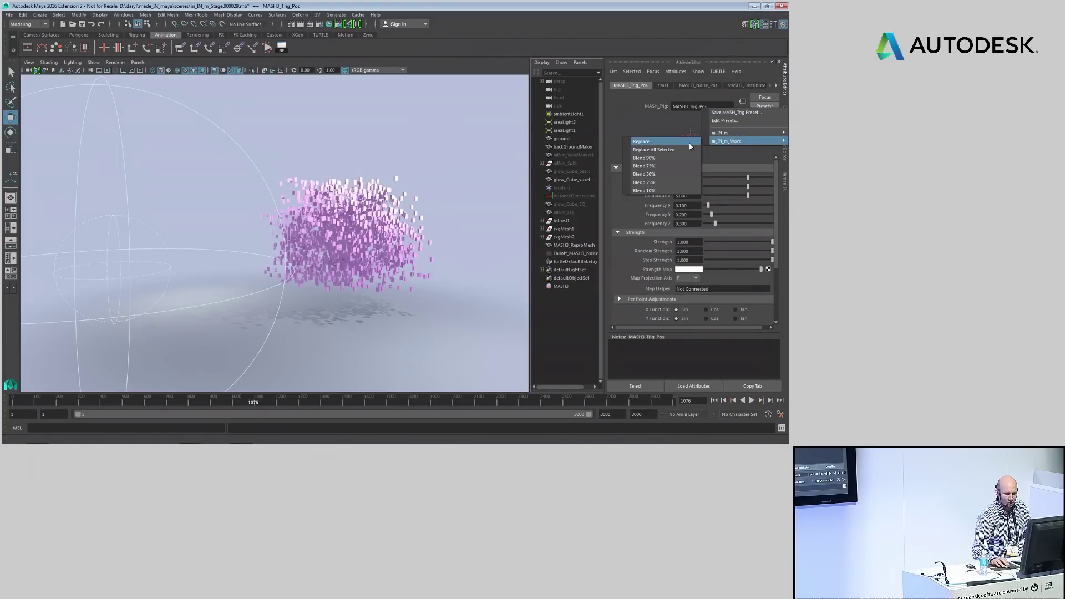
left_click(681, 147)
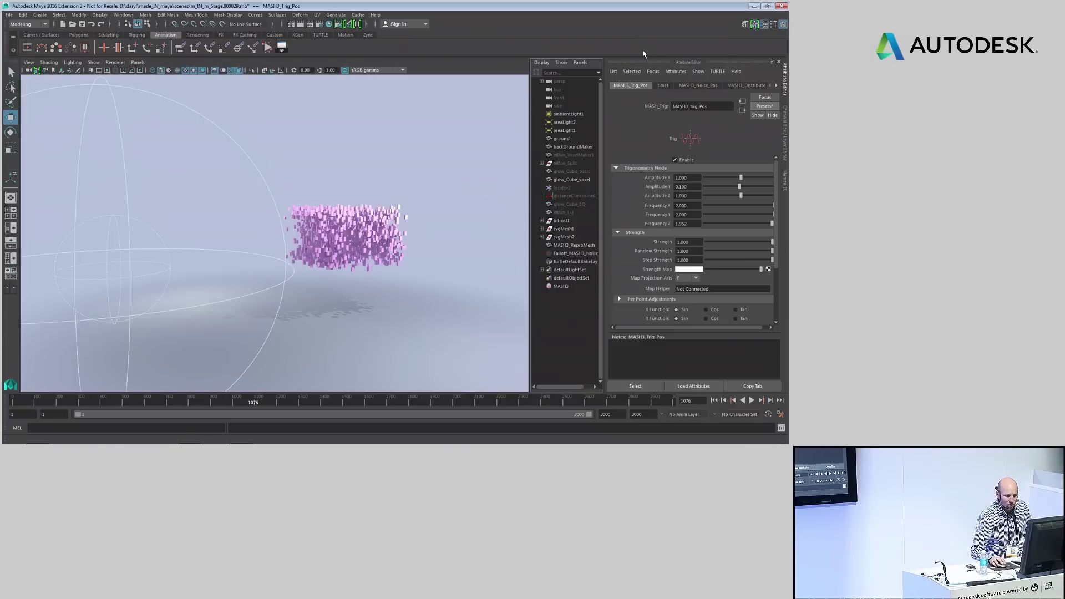
Reduce the MASH3 position noise's Strength to 0 and play the animation to check the wave on the voxels, stopping playback when done.
left_click(695, 86)
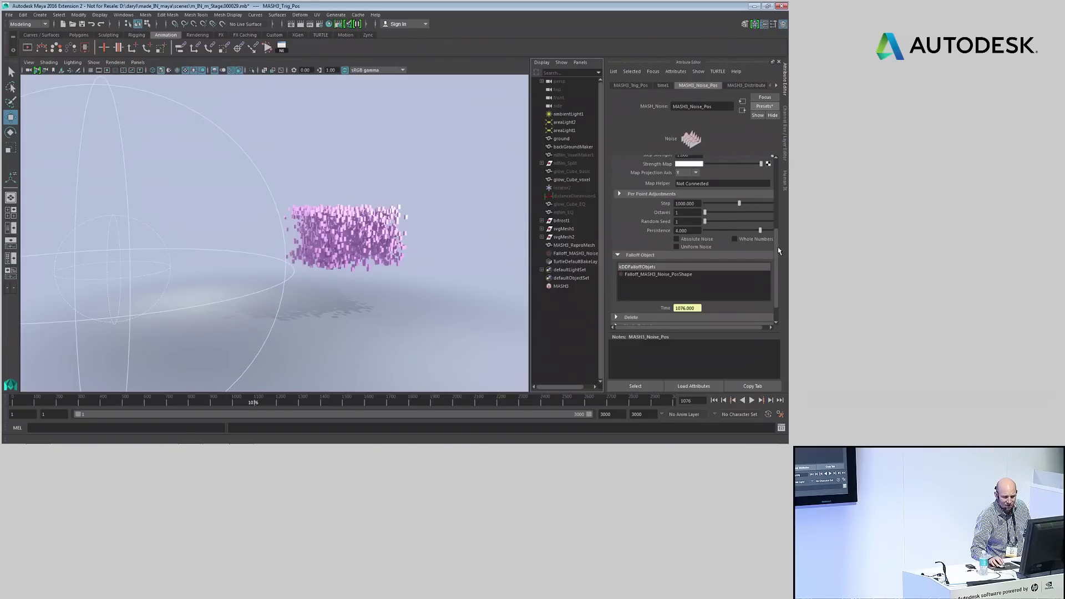
scroll(744, 237, "up", 5)
left_click_drag(746, 247, 711, 248)
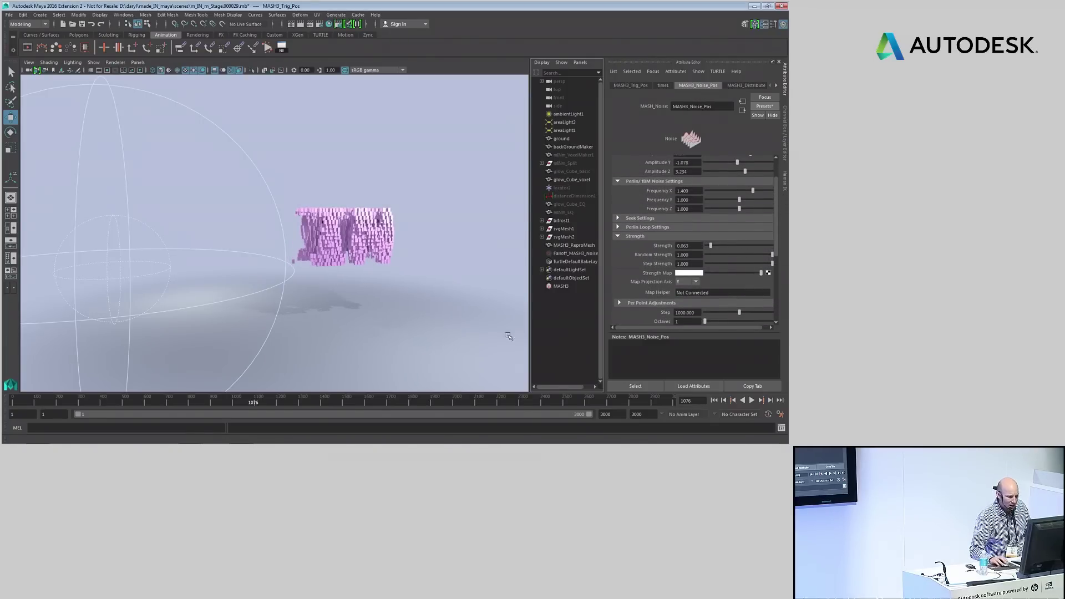
key("alt+v")
left_click_drag(309, 133, 358, 155, "alt")
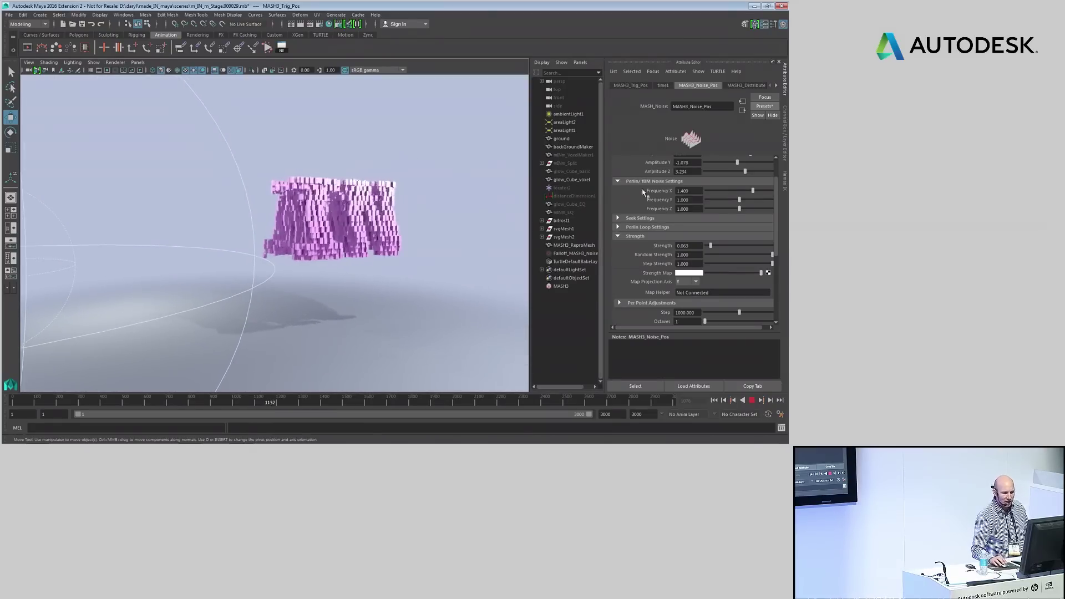
mouse_move(711, 245)
left_mouse_down()
mouse_move(732, 249)
mouse_move(704, 250)
left_mouse_up()
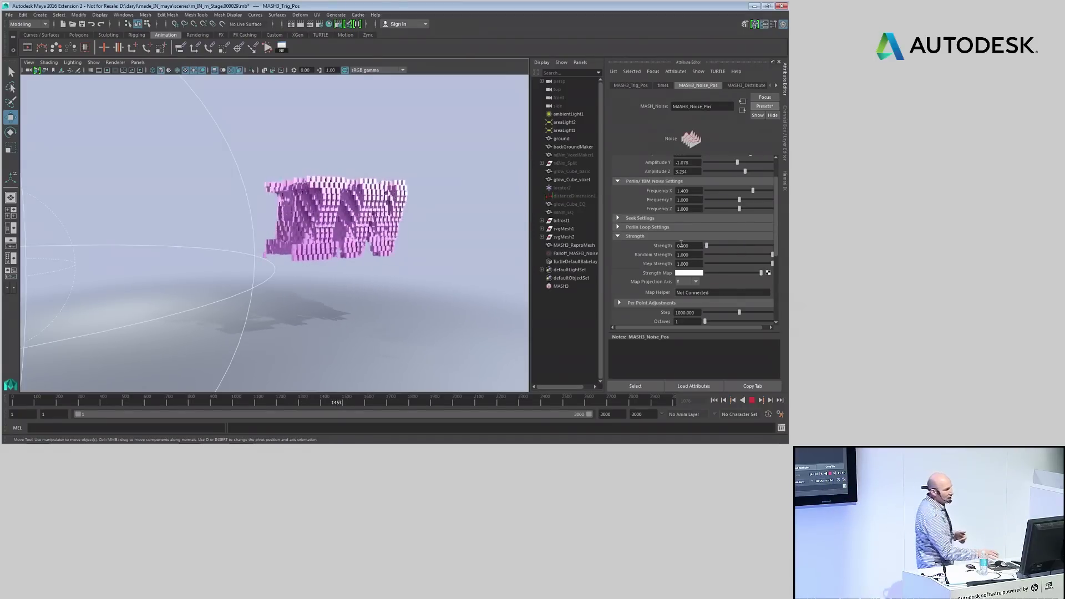
left_click(752, 401)
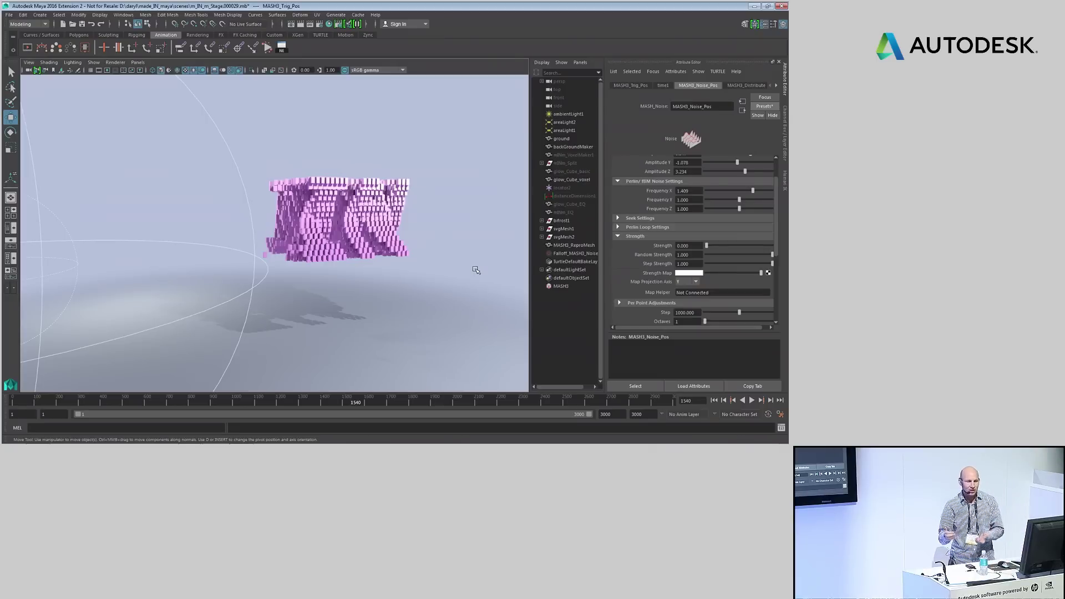
Connect the existing Falloff_MASH3_Noise_Pos object to the Trig node as its falloff object.
scroll(732, 243, "down", 3)
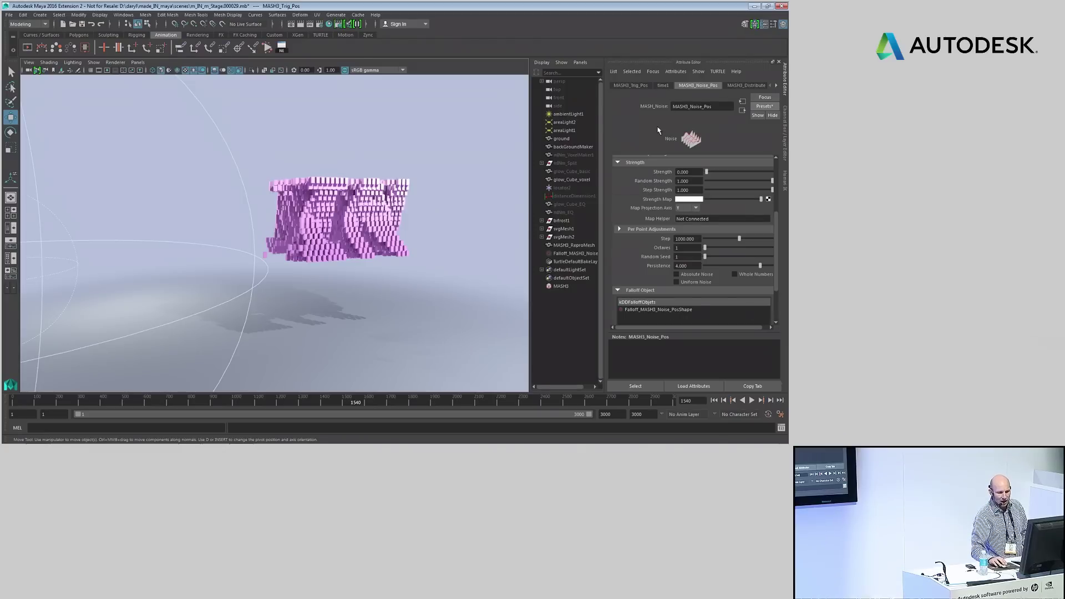
left_click(629, 85)
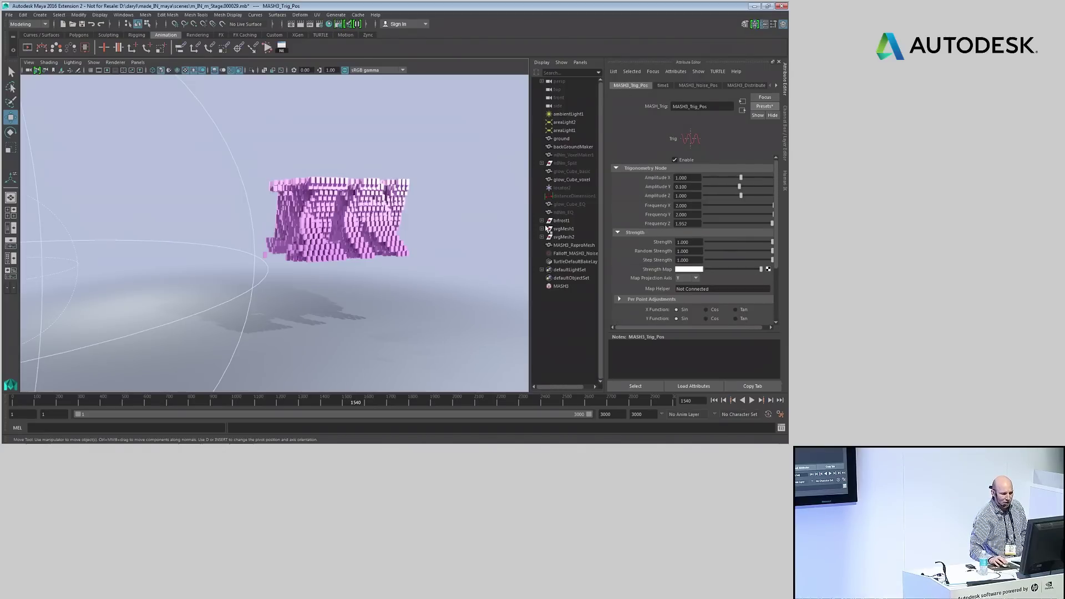
mouse_move(564, 251)
middle_mouse_down()
mouse_move(654, 293)
mouse_move(567, 237)
middle_mouse_up()
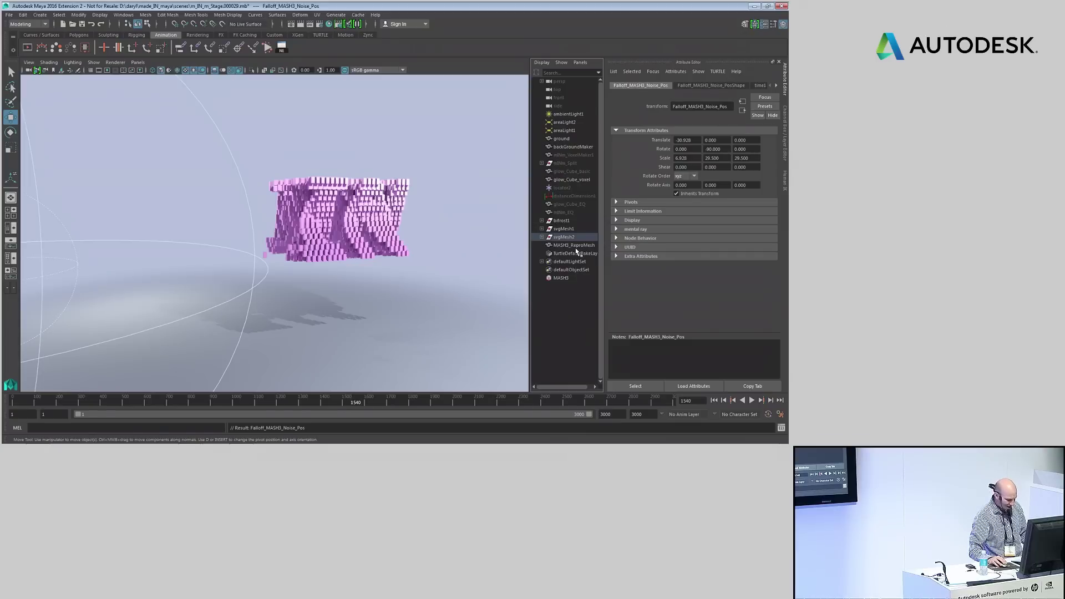
key("ctrl+z")
left_click_drag(775, 222, 773, 279)
left_click(634, 274)
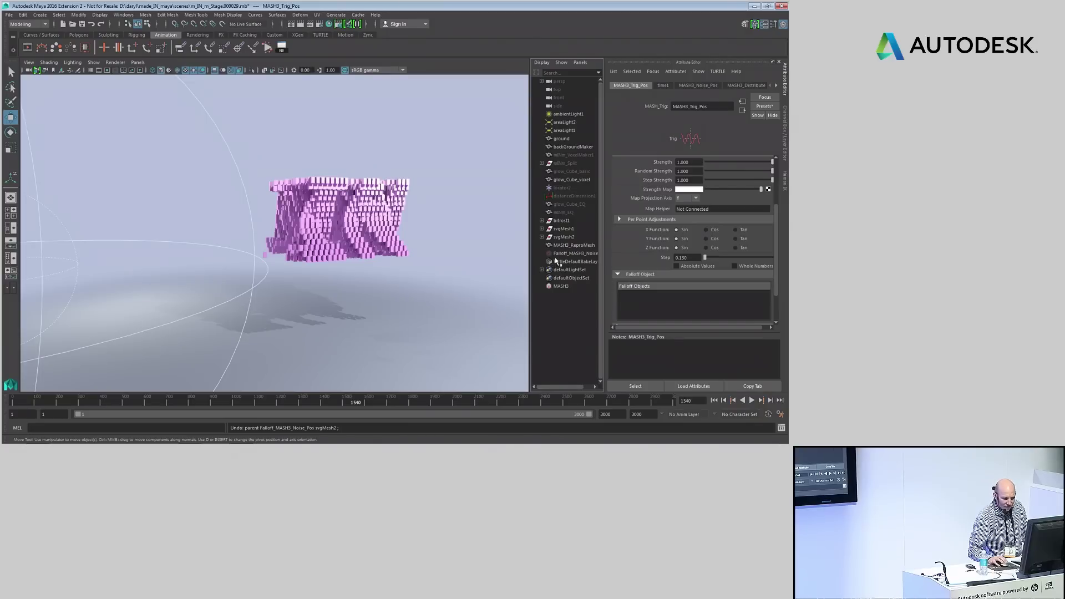
left_click_drag(652, 304, 652, 304)
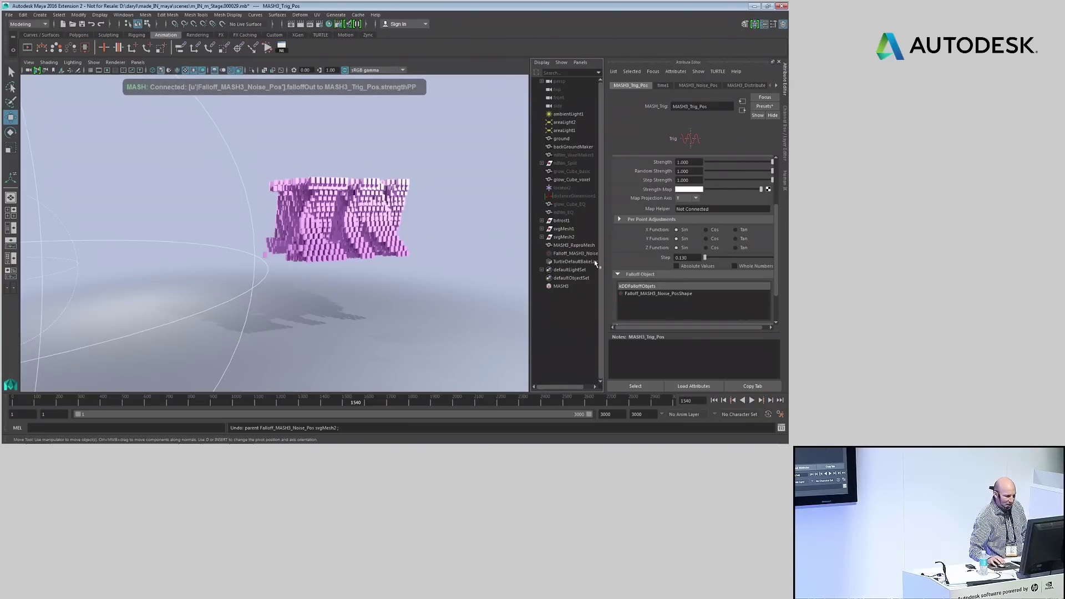
Move the spherical falloff slightly toward the voxel logo while the animation plays, then stop playback.
left_click(240, 169)
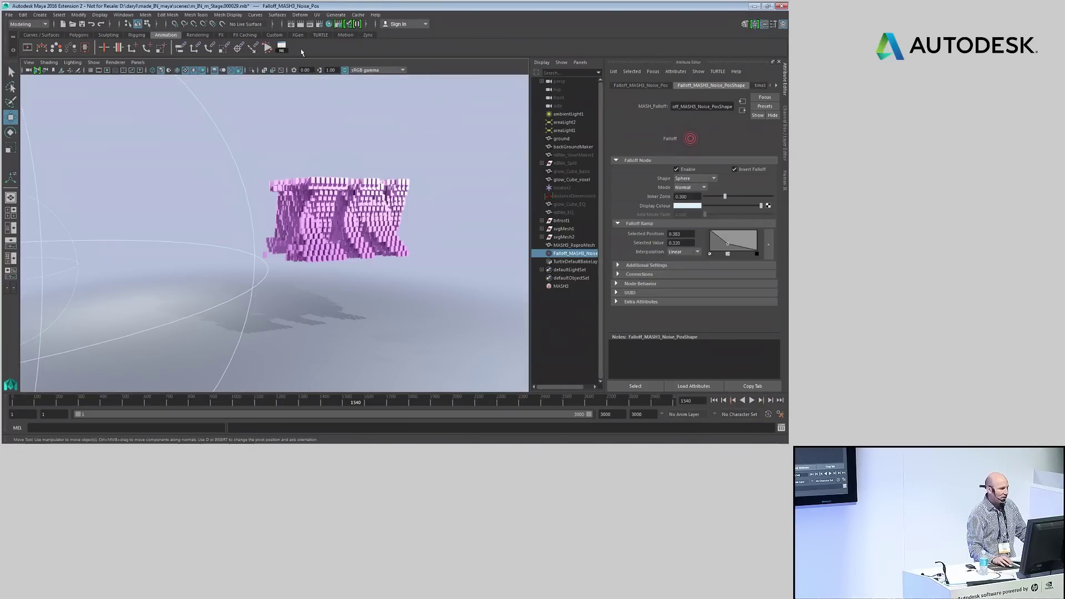
key("alt+v")
key("w")
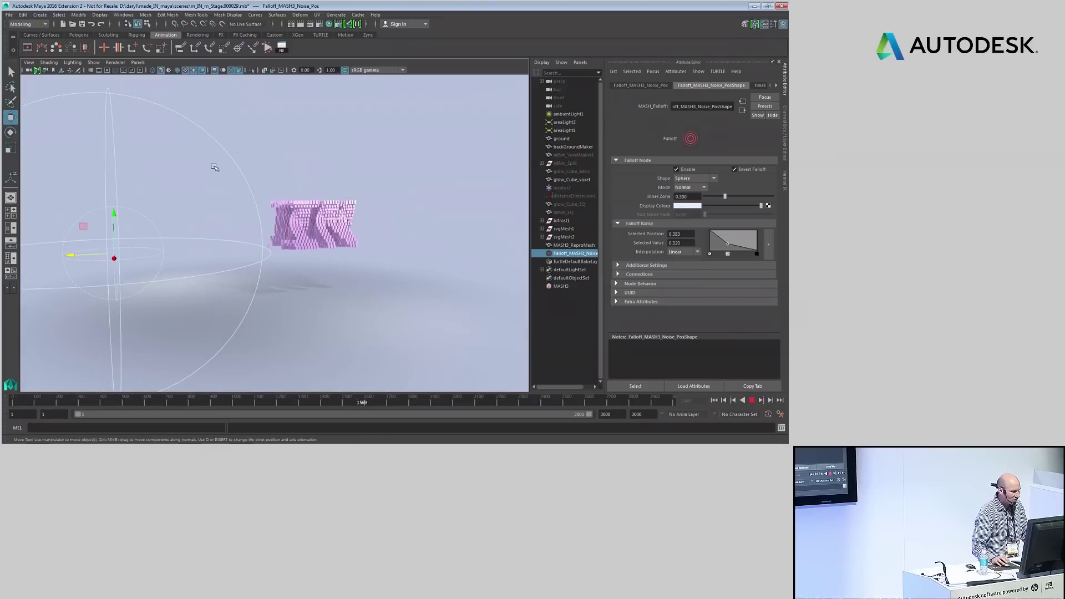
mouse_move(71, 256)
left_mouse_down()
mouse_move(278, 263)
mouse_move(82, 258)
left_mouse_up()
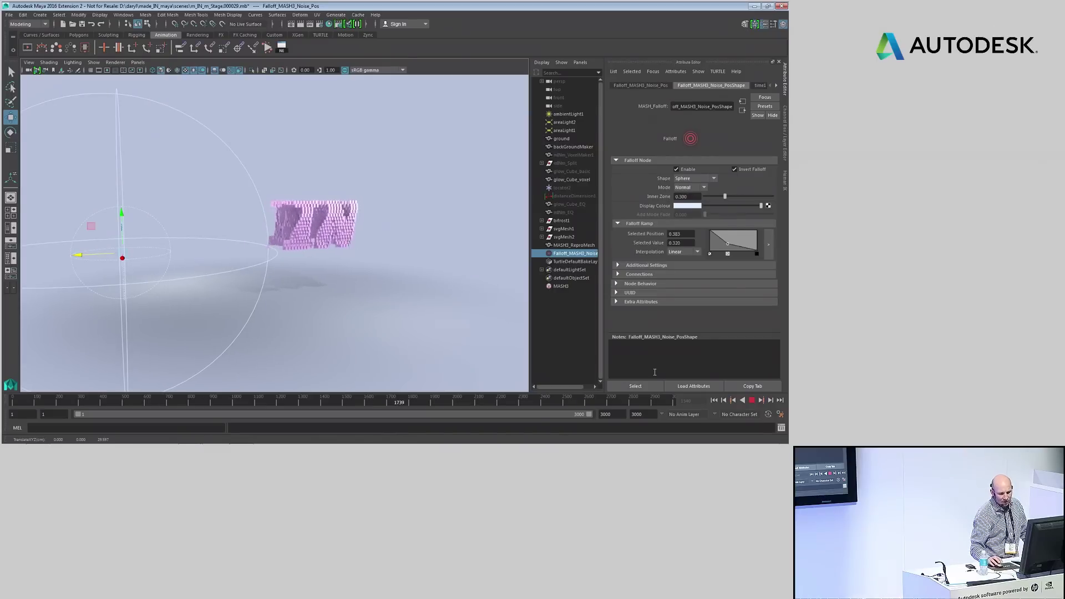
left_click(753, 400)
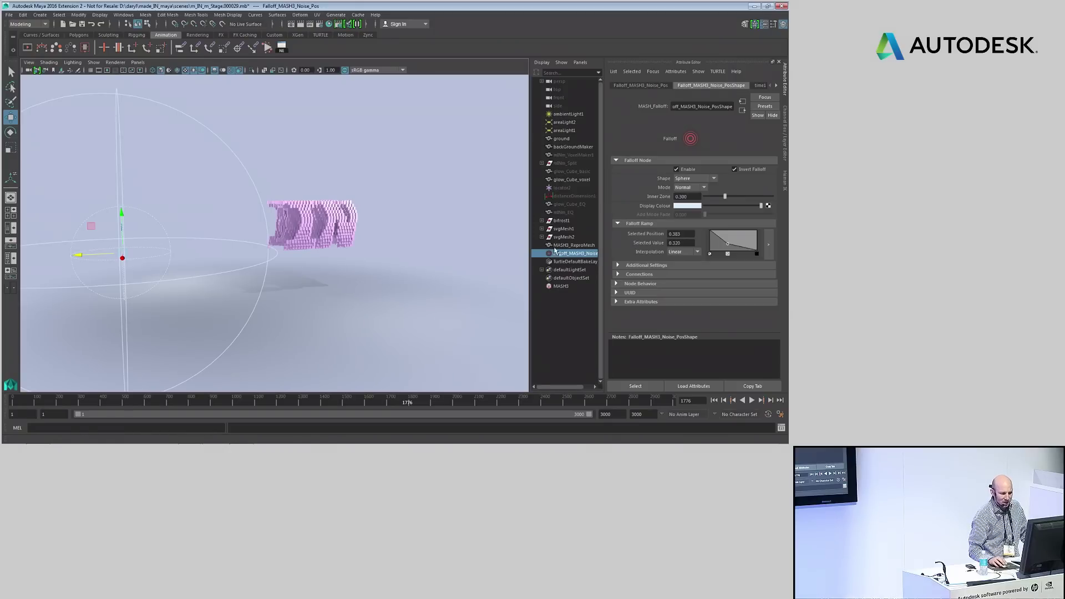
Add a Spring node to the MASH3 network.
left_click(561, 286)
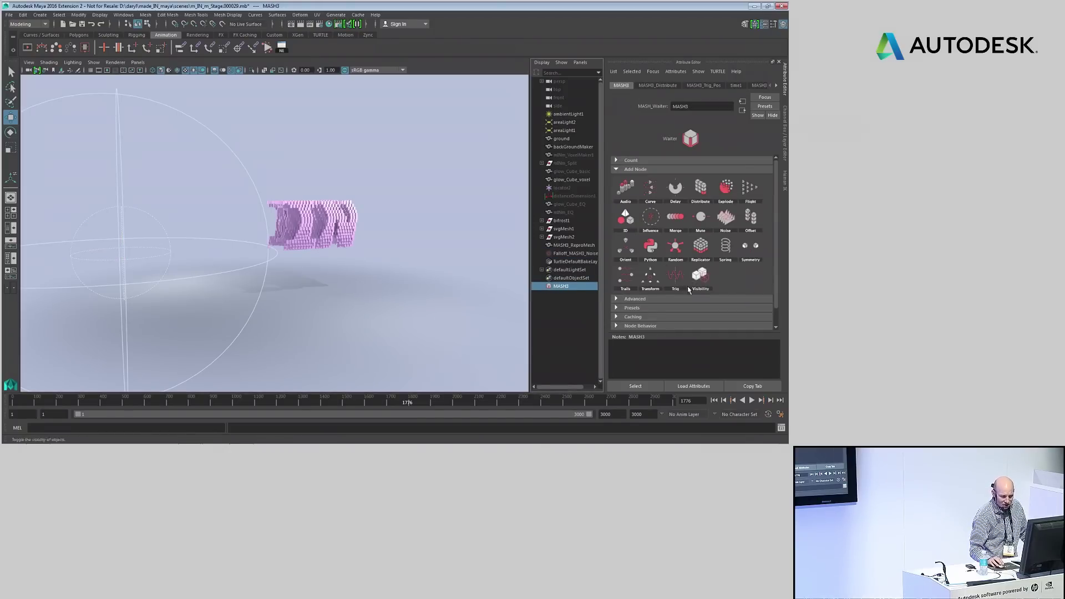
left_click(729, 257)
scroll(394, 245, "up", 5)
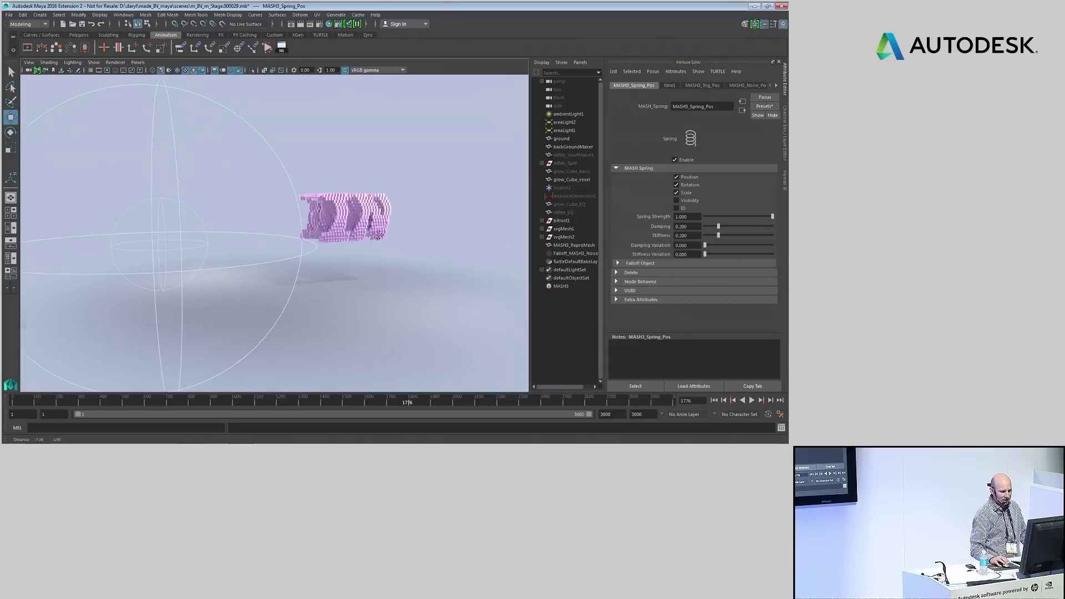
Move the spherical falloff over the voxel logo during playback to test the spring, then stop and rewind to frame 1.
scroll(398, 245, "down", 3)
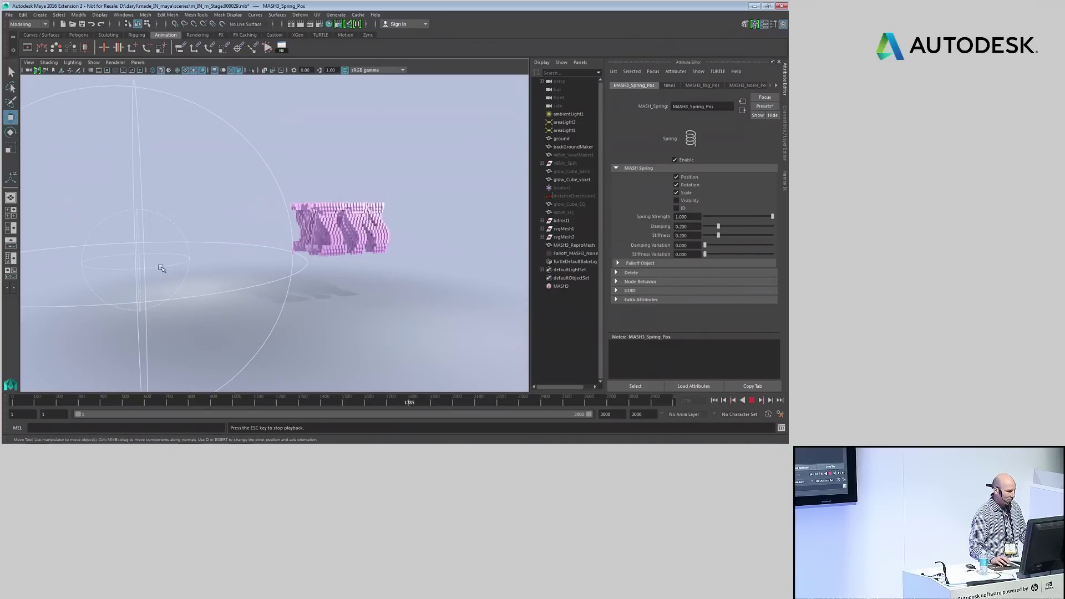
left_click(95, 262)
left_click_drag(95, 263, 309, 267)
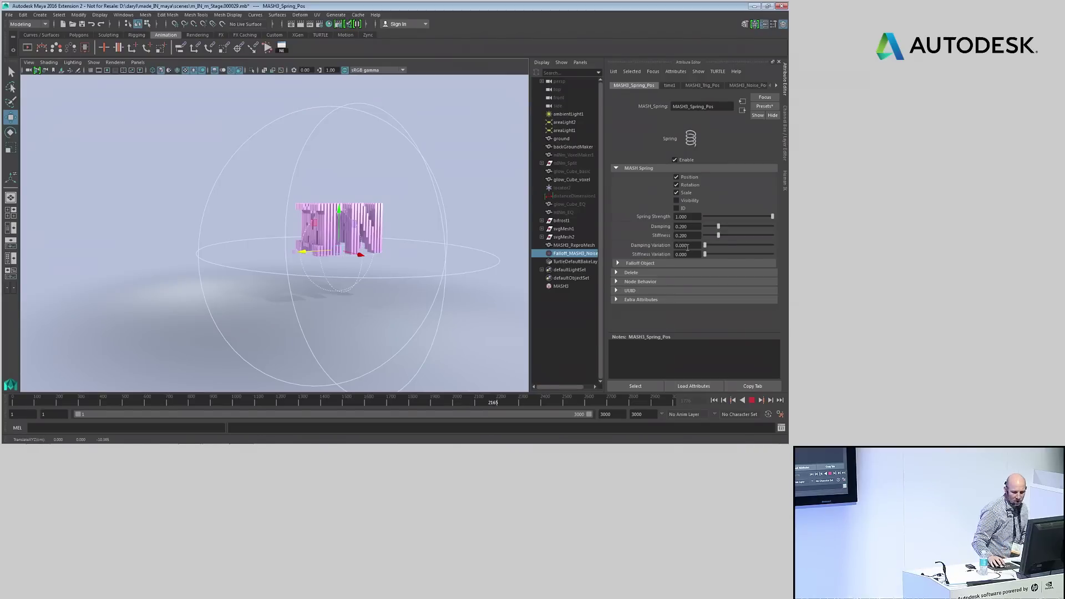
left_click(752, 400)
left_click(714, 400)
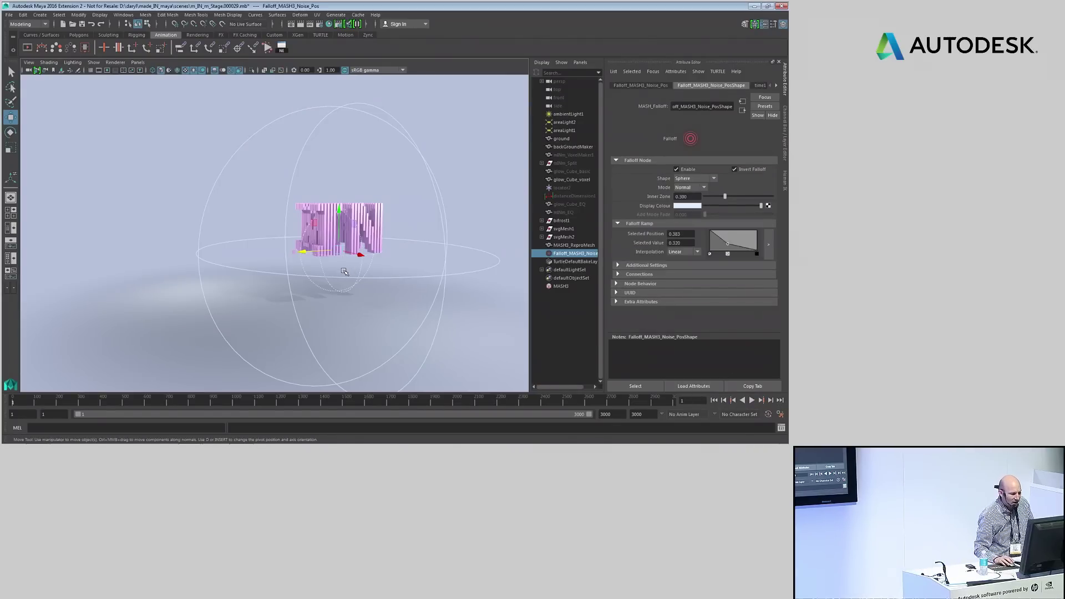
Delete the spherical falloff object and the MASH3 network.
mouse_move(345, 272)
left_mouse_down("alt")
mouse_move(299, 268)
mouse_move(333, 281)
left_mouse_up("alt")
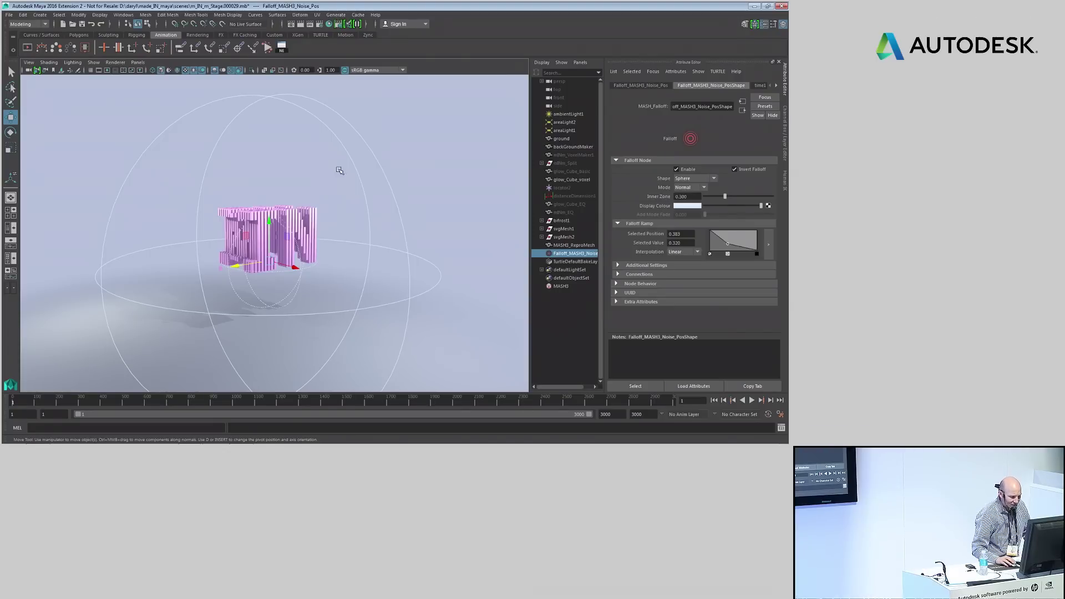
left_click(380, 160)
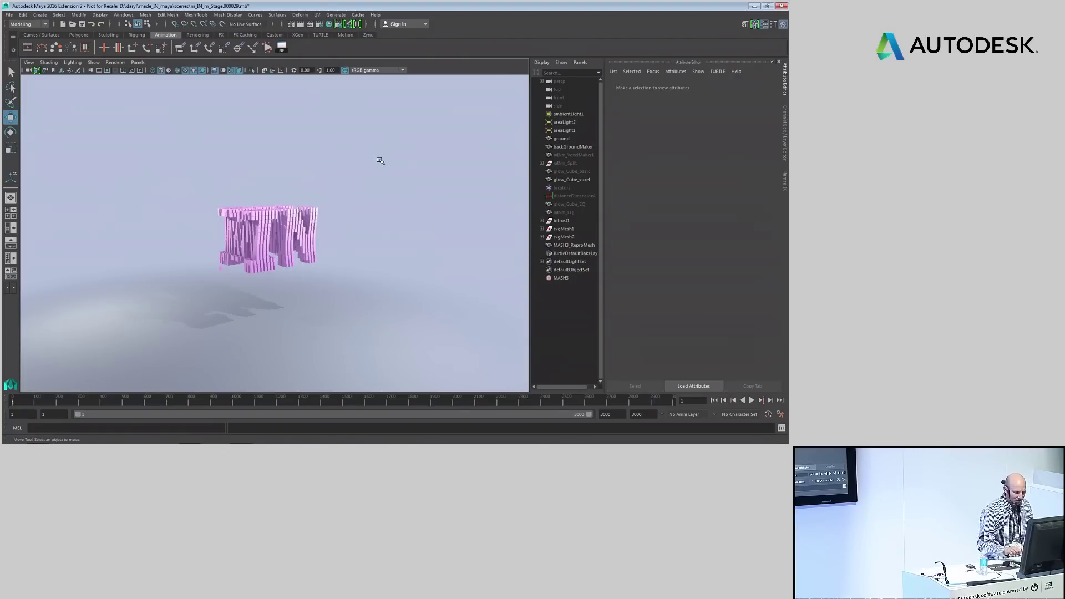
left_click(562, 277)
key("Delete")
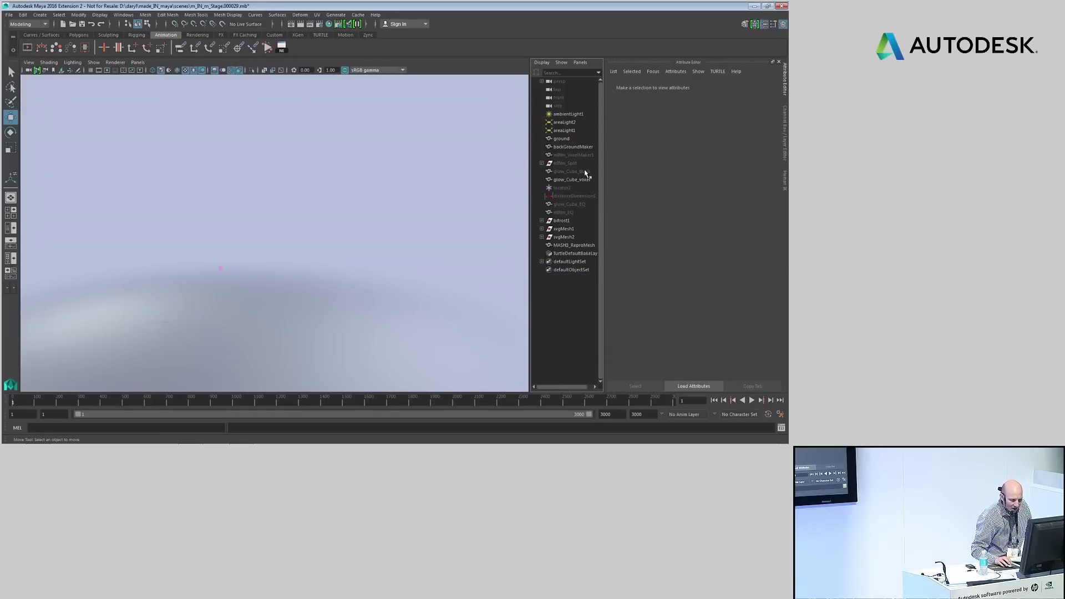
Unhide the split letters logo group and frame it in the viewport.
left_click(565, 163)
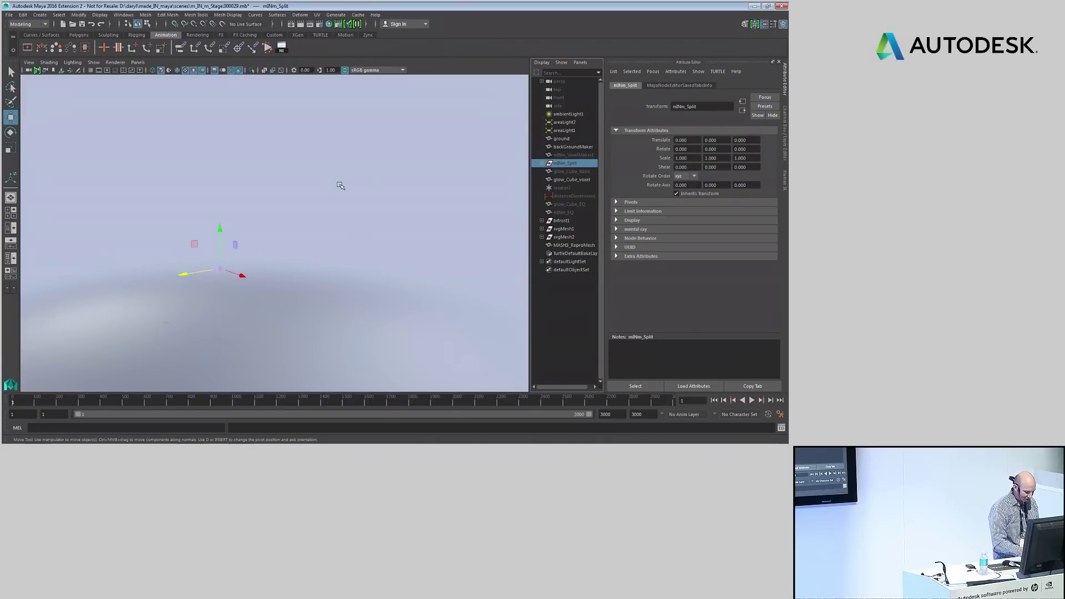
key("h")
key("f")
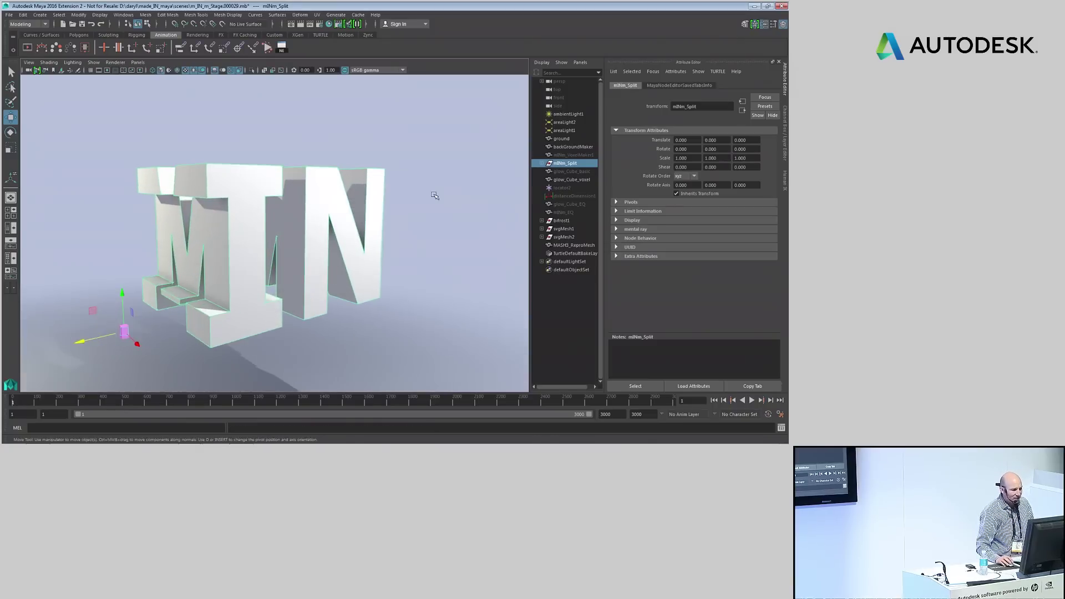
Try moving the letters_split43 piece about 1.83 units along X out of the logo, then undo the move.
left_click(265, 237)
key("f")
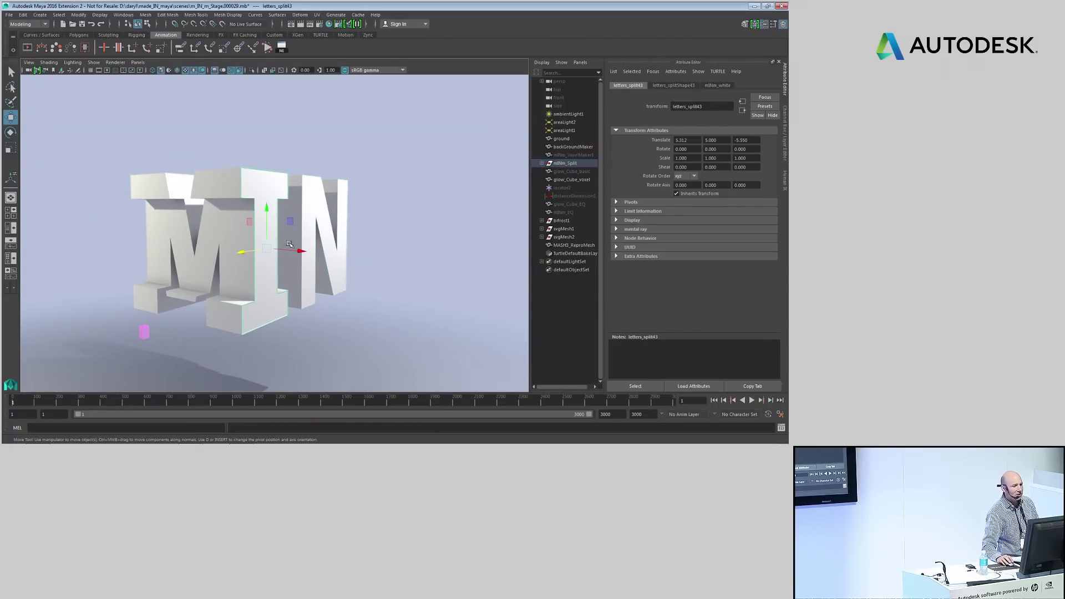
left_click_drag(300, 252, 333, 249)
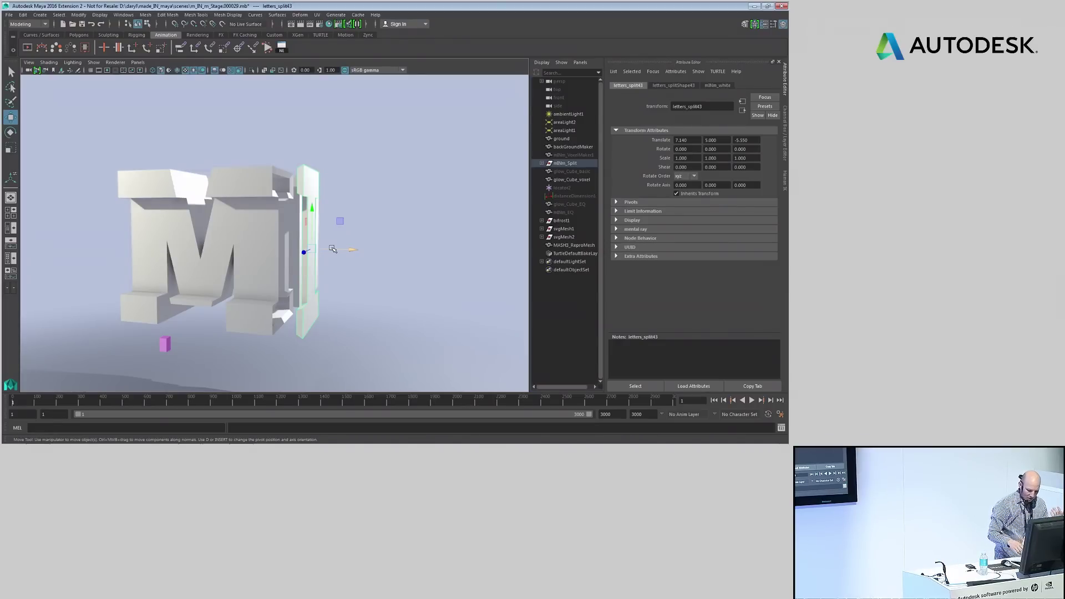
key("ctrl+z")
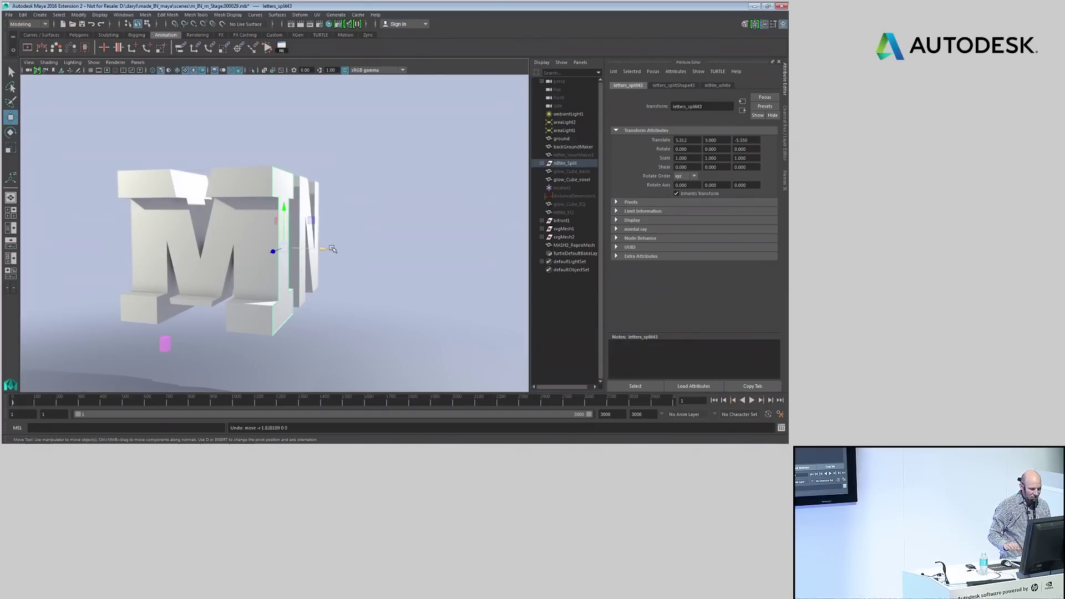
Expand the split logo group and select all its pieces from letters_split1 through letters_split.
mouse_move(331, 203)
left_mouse_down("alt")
mouse_move(301, 207)
mouse_move(362, 204)
mouse_move(342, 202)
left_mouse_up("alt")
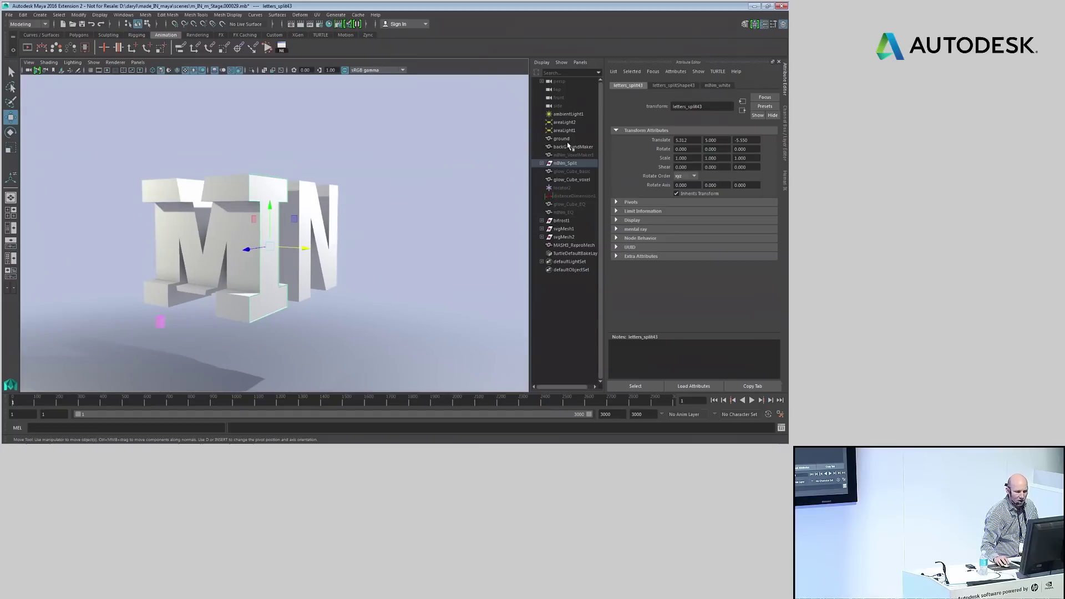
left_click(541, 164)
left_click(594, 170)
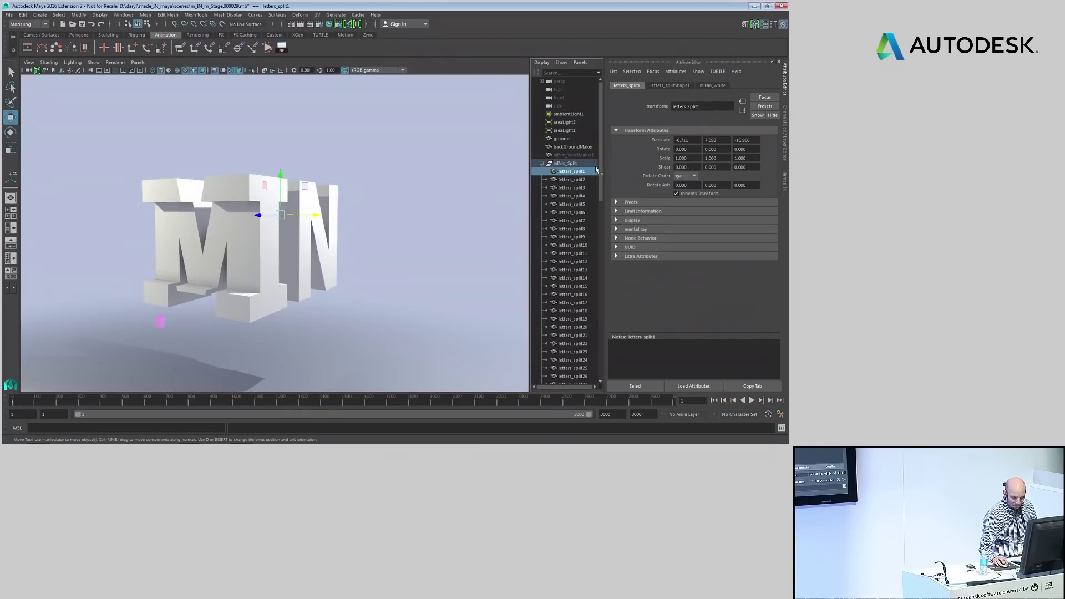
left_click_drag(599, 173, 599, 320)
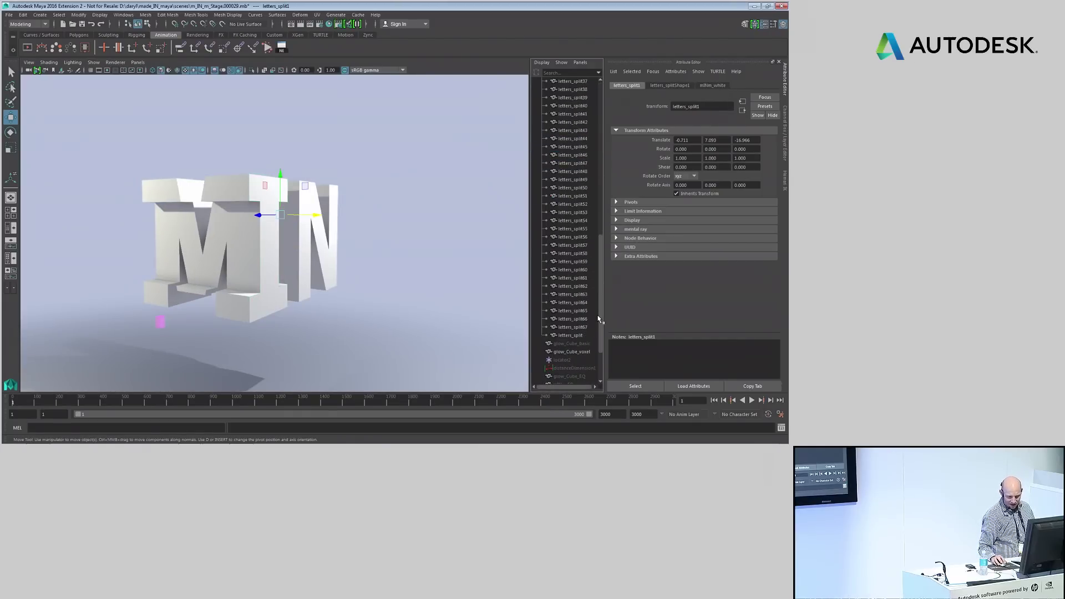
left_click(571, 336, "shift")
mouse_move(289, 198)
left_mouse_down("alt")
mouse_move(266, 200)
mouse_move(322, 199)
mouse_move(292, 199)
left_mouse_up("alt")
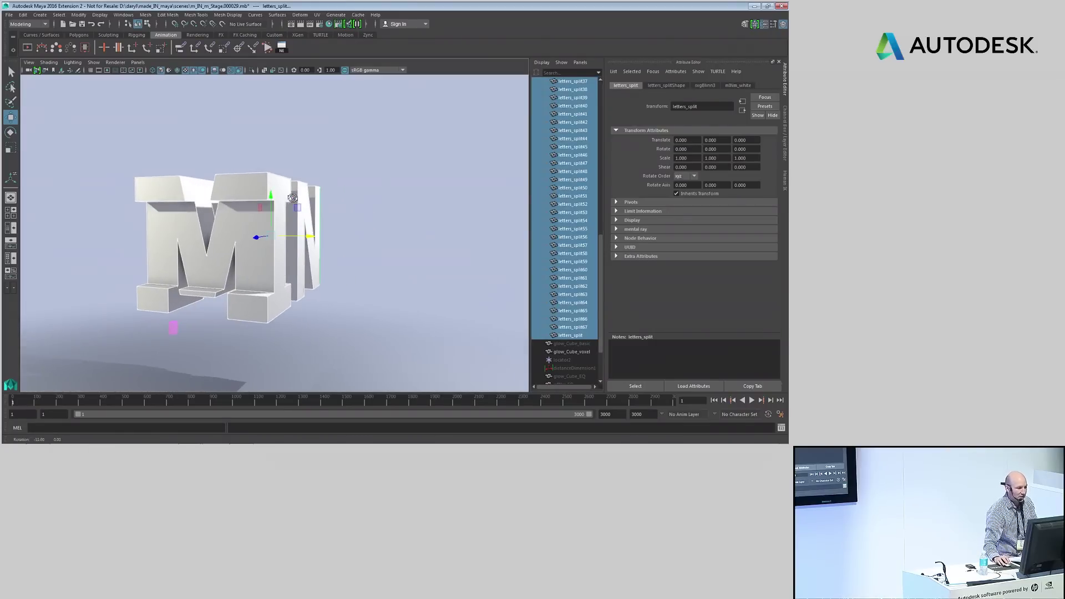
Create a MASH network from the selected split letter pieces and review its Distribute settings.
left_click(43, 17)
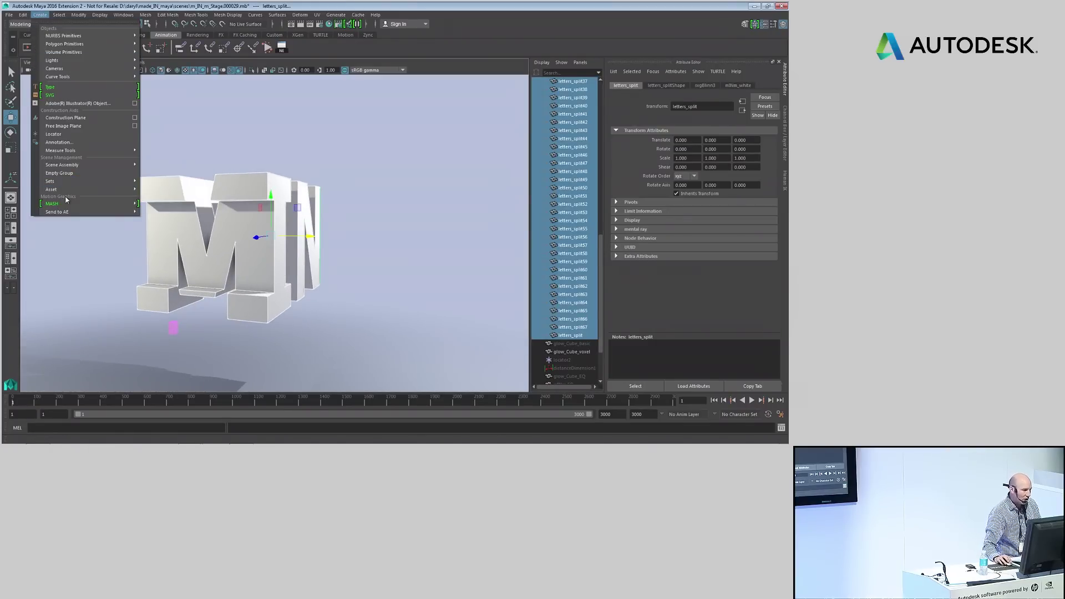
mouse_move(67, 204)
left_click(174, 210)
left_click_drag(233, 200, 359, 222, "alt")
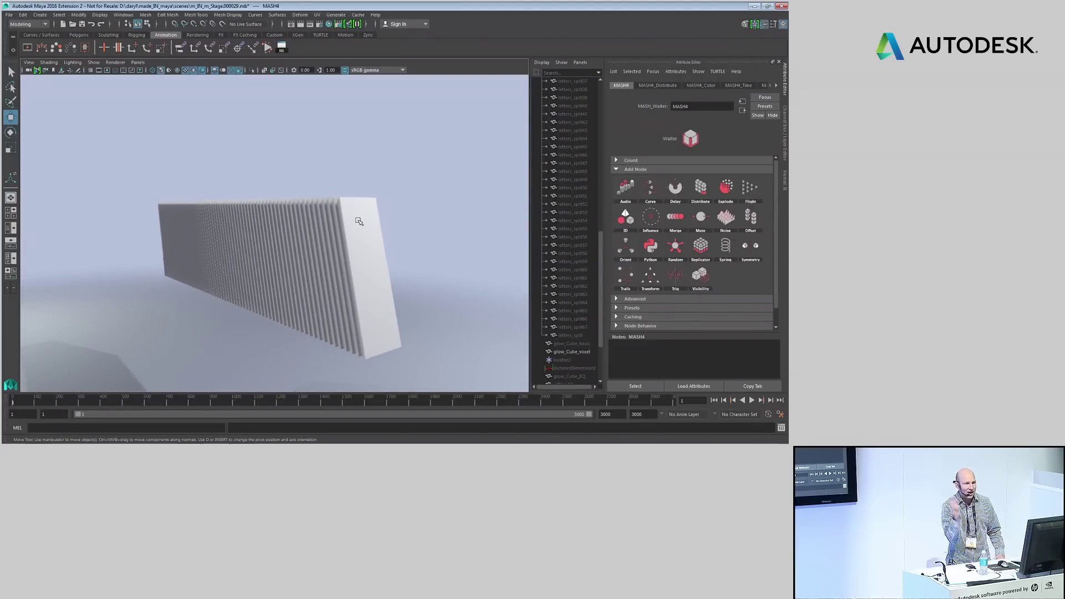
left_click(659, 87)
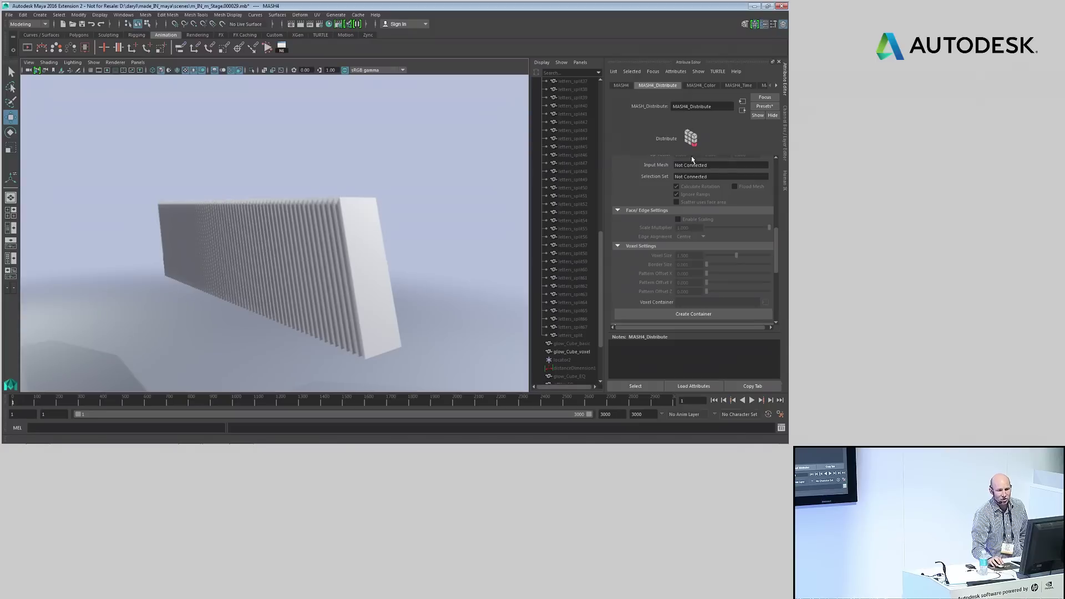
left_click_drag(772, 228, 771, 162)
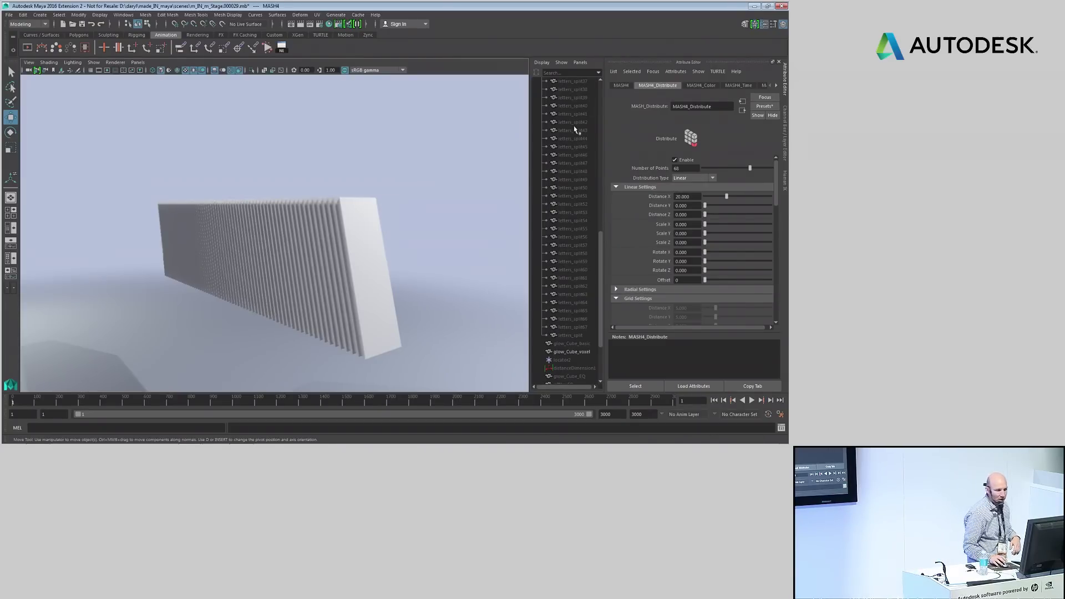
Add an ID node to the MASH4 network so that it uses the different letter pieces.
left_click(621, 86)
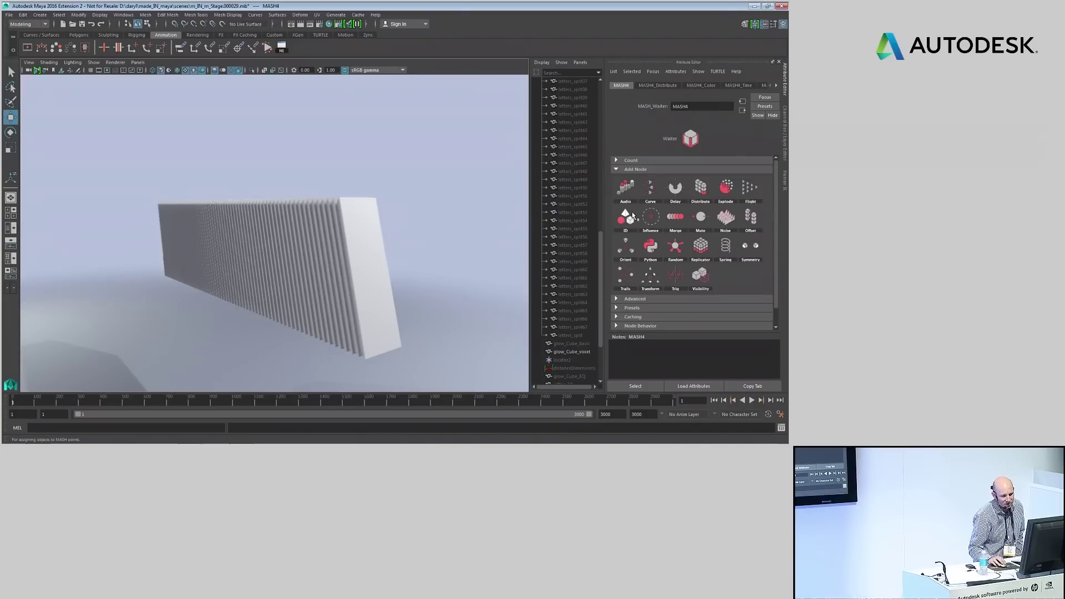
left_click(634, 220)
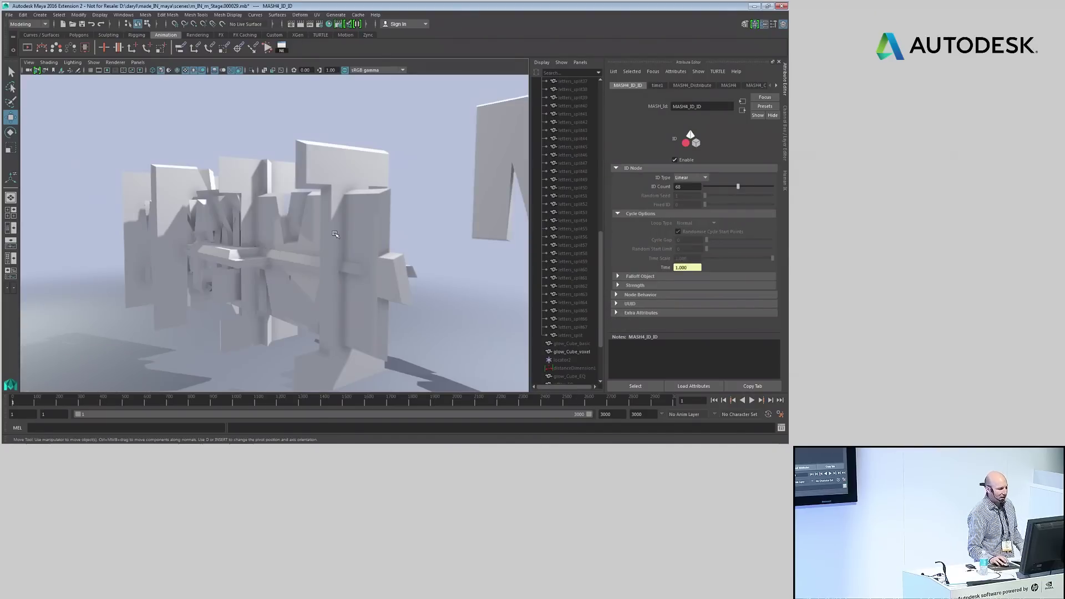
left_click_drag(298, 228, 245, 233, "alt")
left_click_drag(366, 191, 317, 202, "alt")
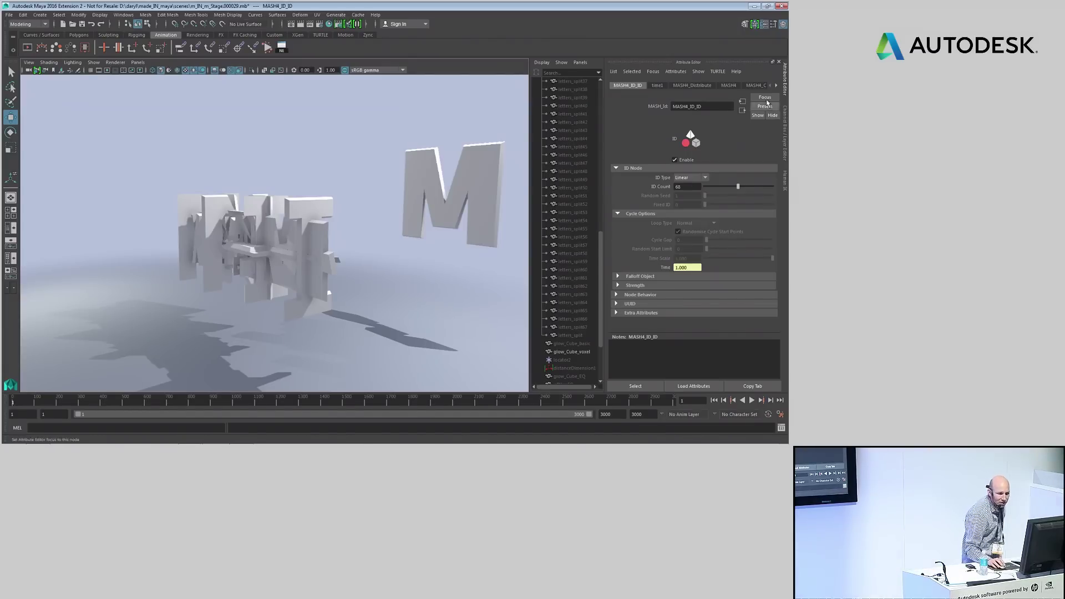
Reduce the Distribute node's X distance to near zero and set its Distribution Type to Initial State.
left_click(693, 85)
left_click_drag(732, 201, 688, 201)
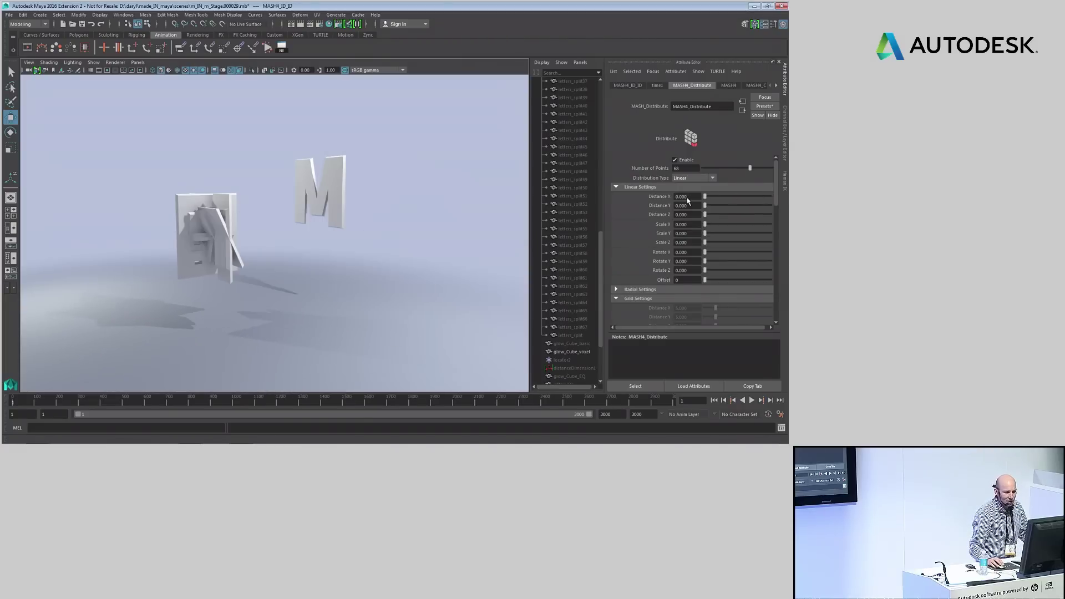
left_click(694, 178)
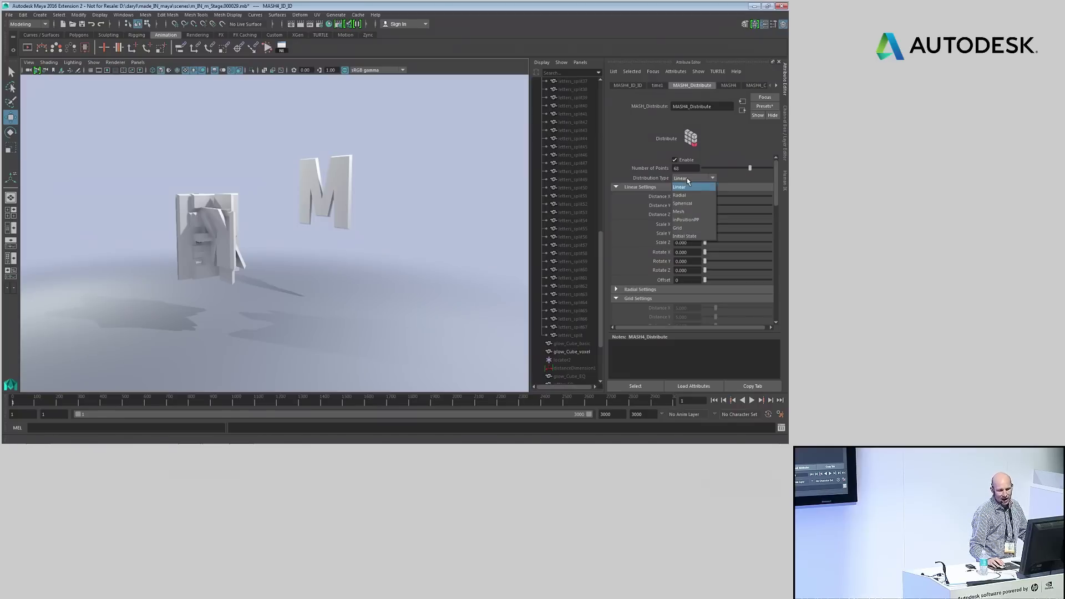
left_click(687, 236)
scroll(389, 233, "up", 8)
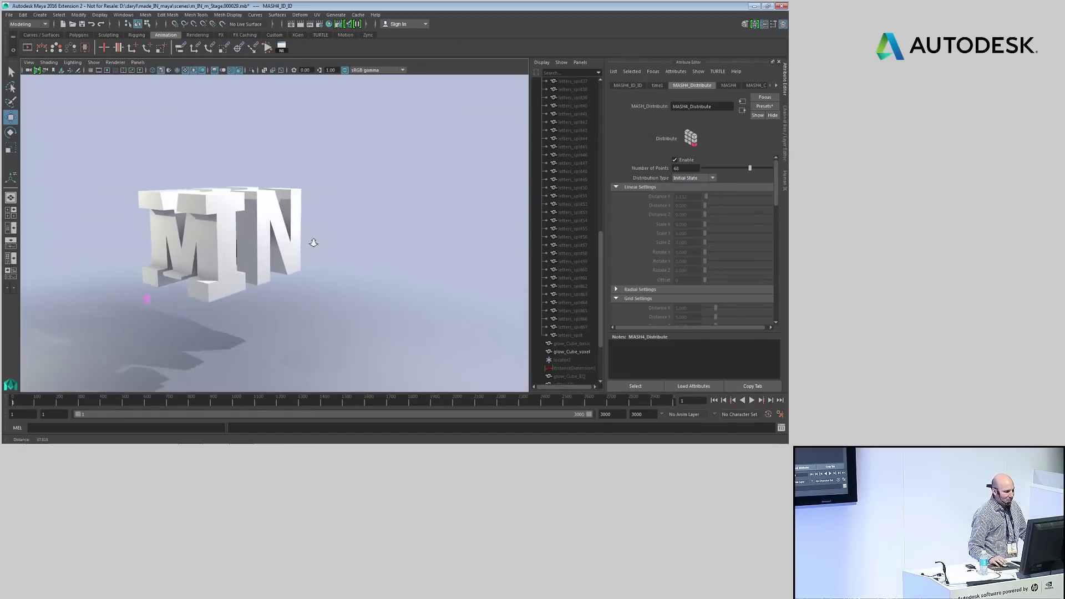
mouse_move(364, 245)
left_mouse_down("alt")
mouse_move(435, 240)
mouse_move(369, 239)
left_mouse_up("alt")
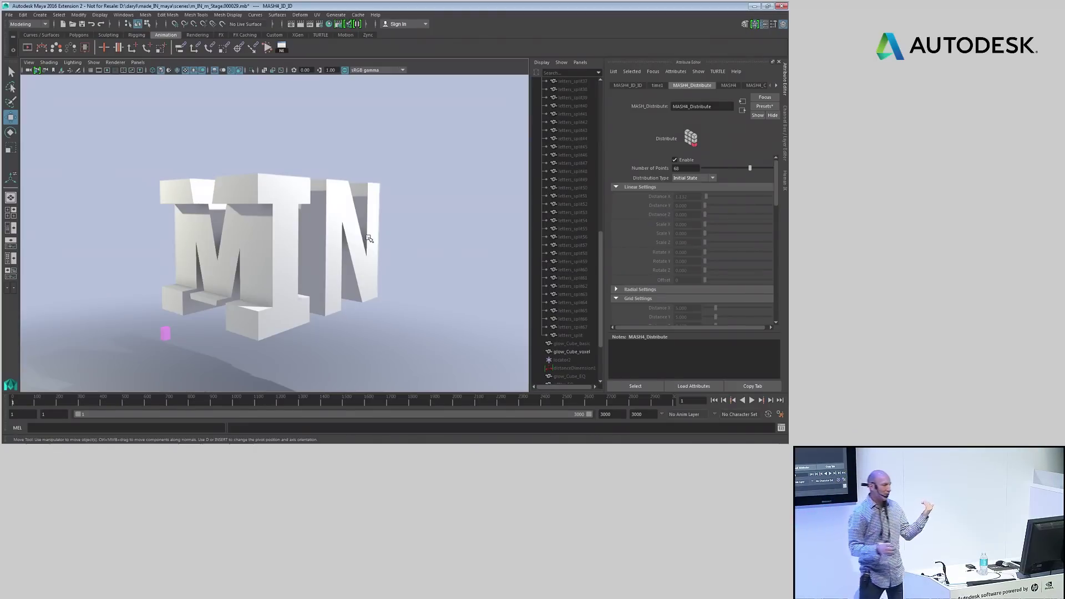
Select the MASH4 network and add a Noise node to the position of its pieces.
left_click(628, 86)
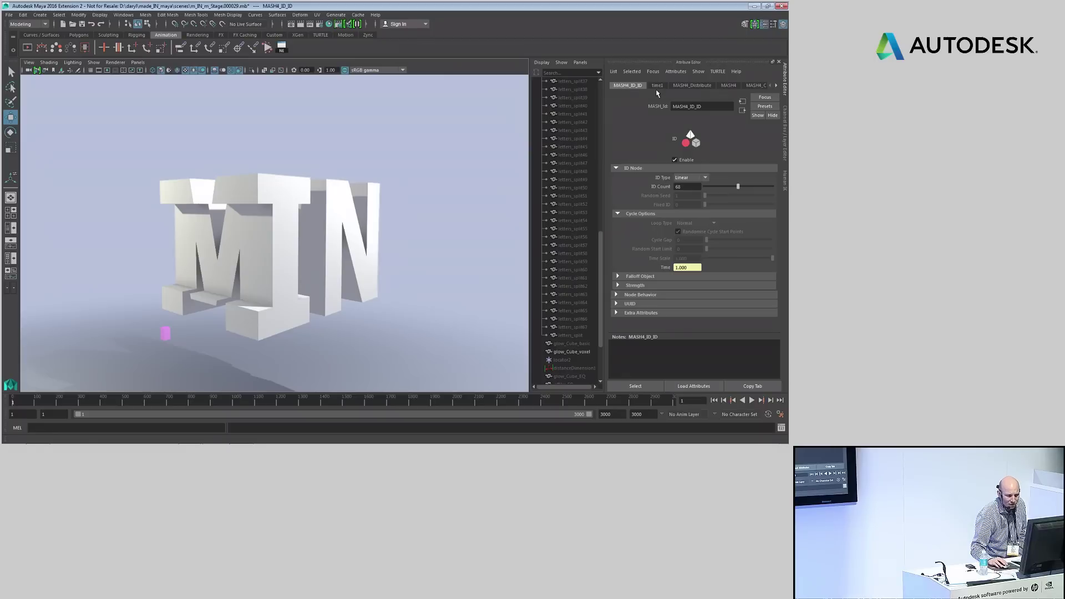
left_click_drag(601, 333, 604, 364)
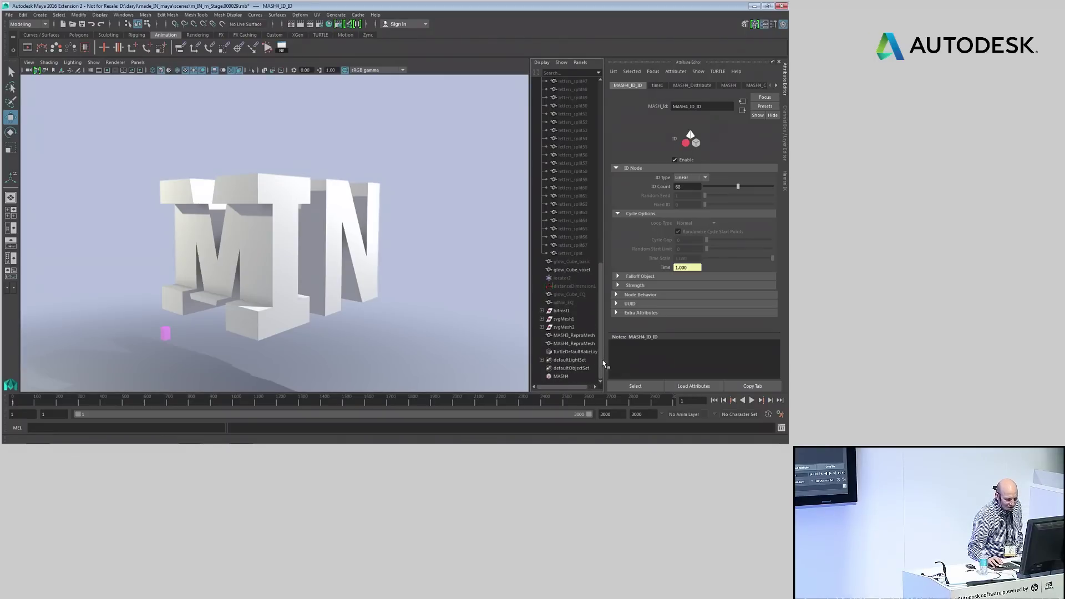
left_click(561, 376)
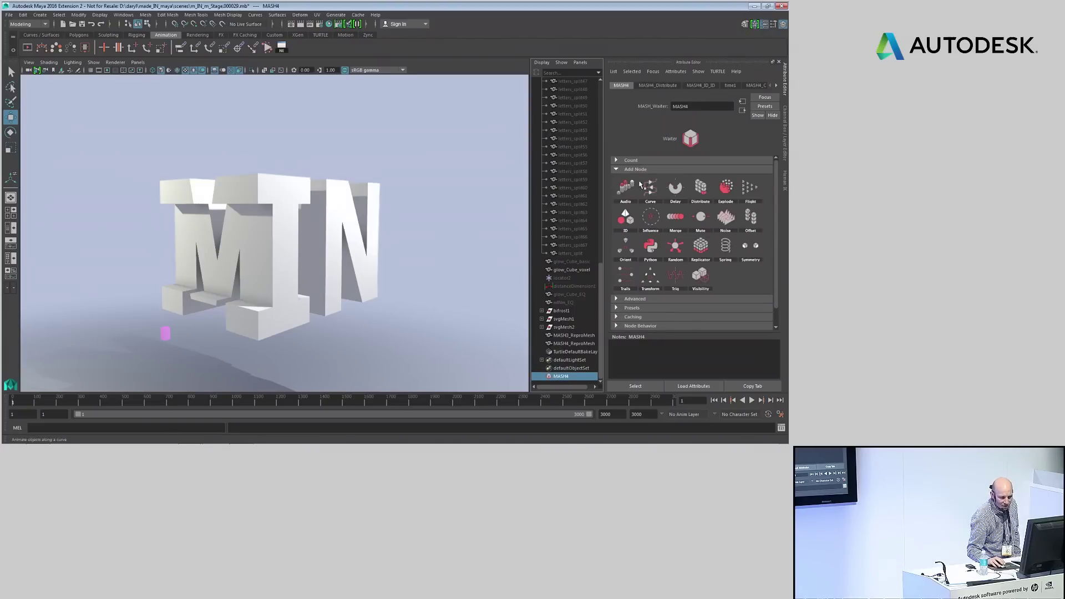
right_click(726, 216)
left_click(736, 219)
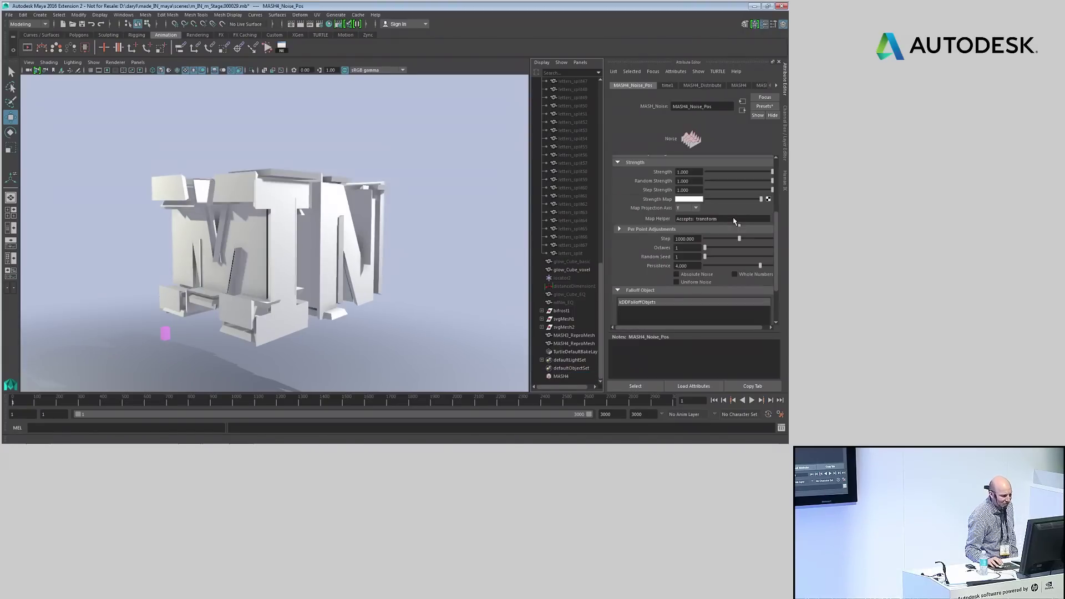
Set the noise amplitude to about 11.38 in X, 6.1 in Y and 9.22 in Z, and preview the animation.
scroll(744, 177, "up", 3)
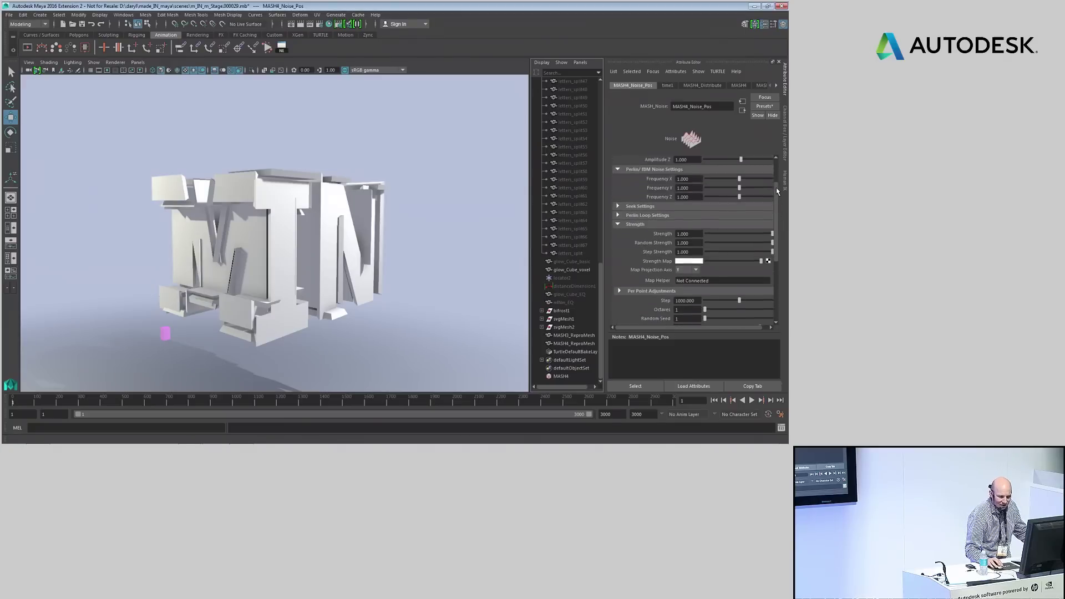
scroll(770, 192, "up", 2)
left_click_drag(744, 189, 755, 205)
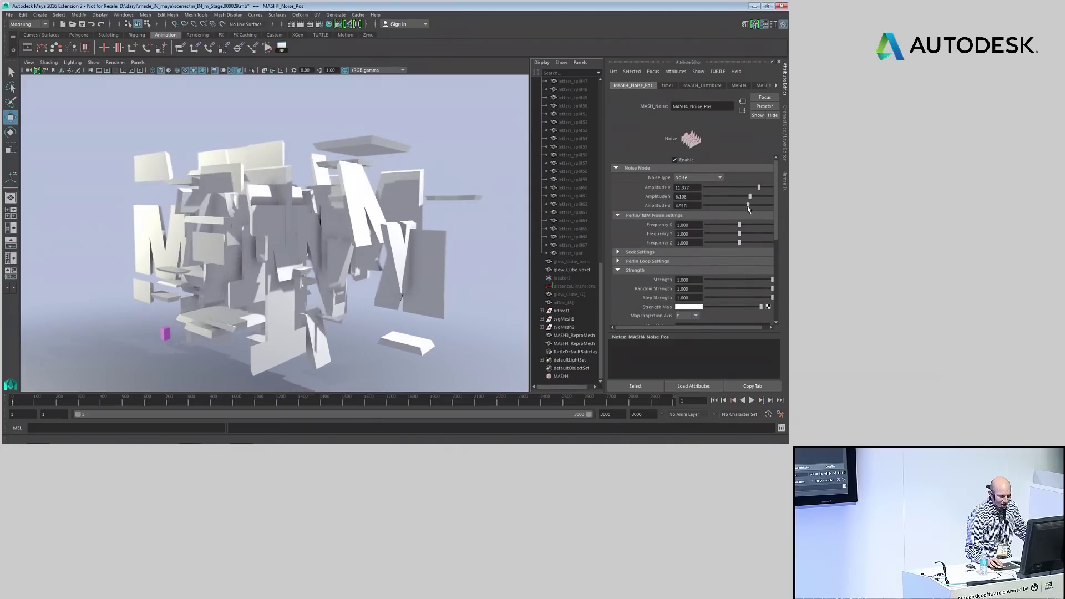
left_click_drag(444, 199, 322, 172, "alt")
left_click(267, 48)
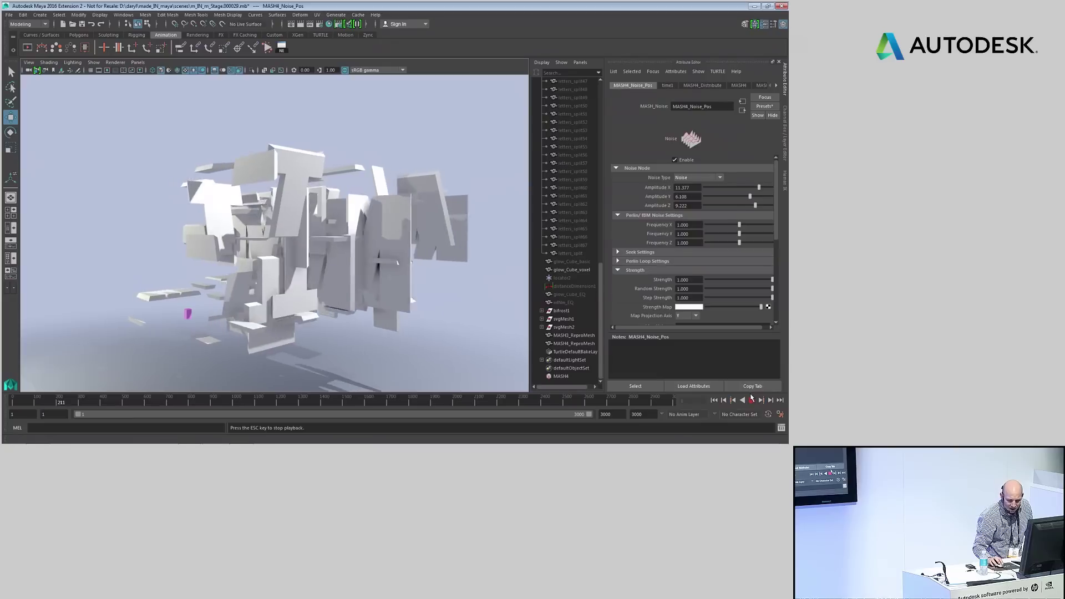
key("Escape")
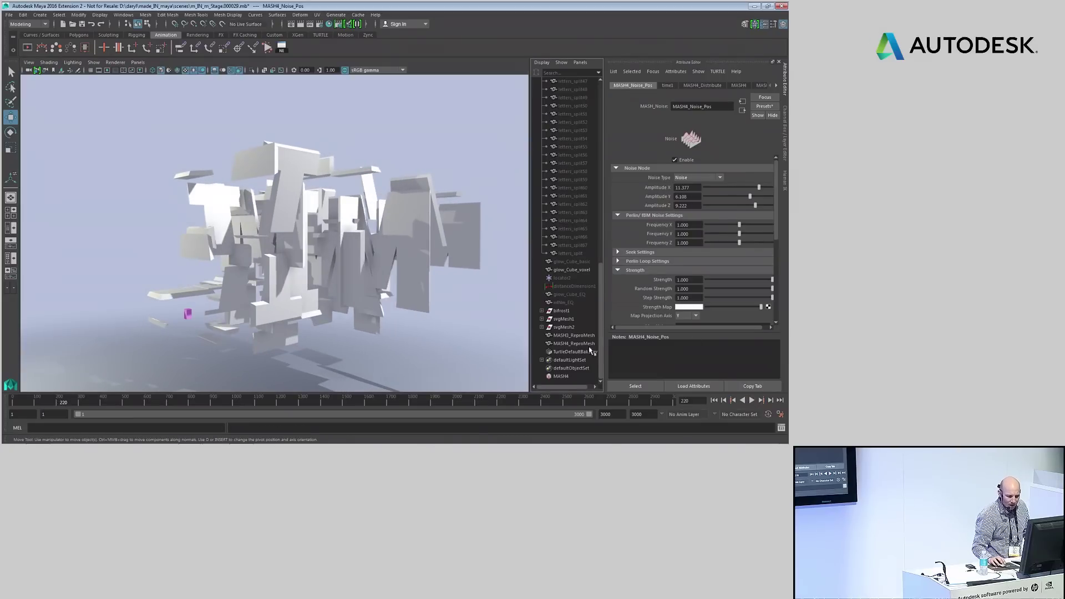
Add an Offset node to the scale of the MASH4 network and set its mode to Multiply.
left_click(580, 377)
left_click(754, 221)
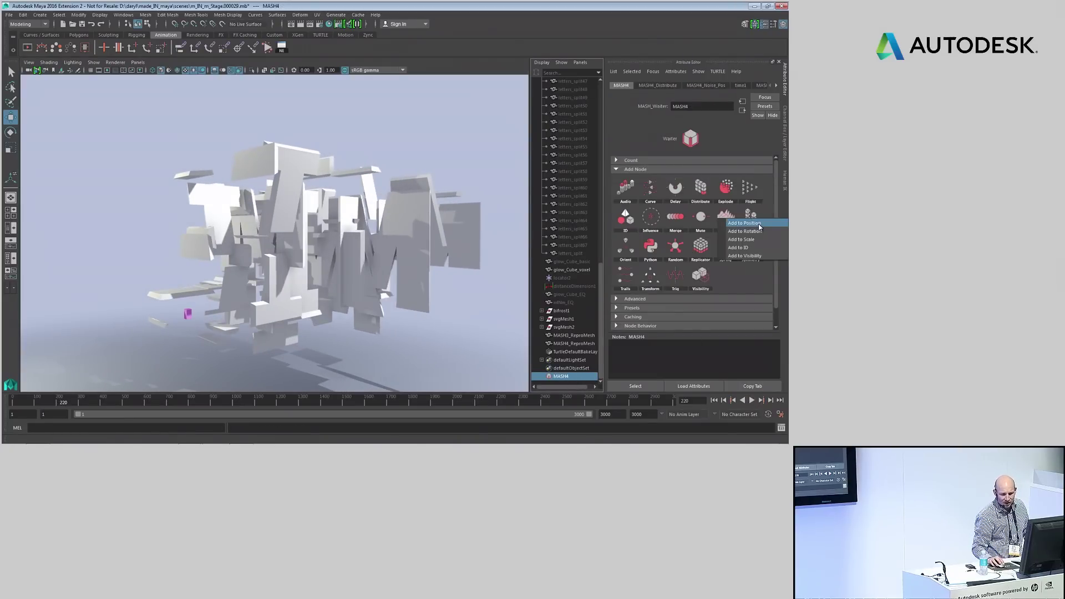
left_click(747, 239)
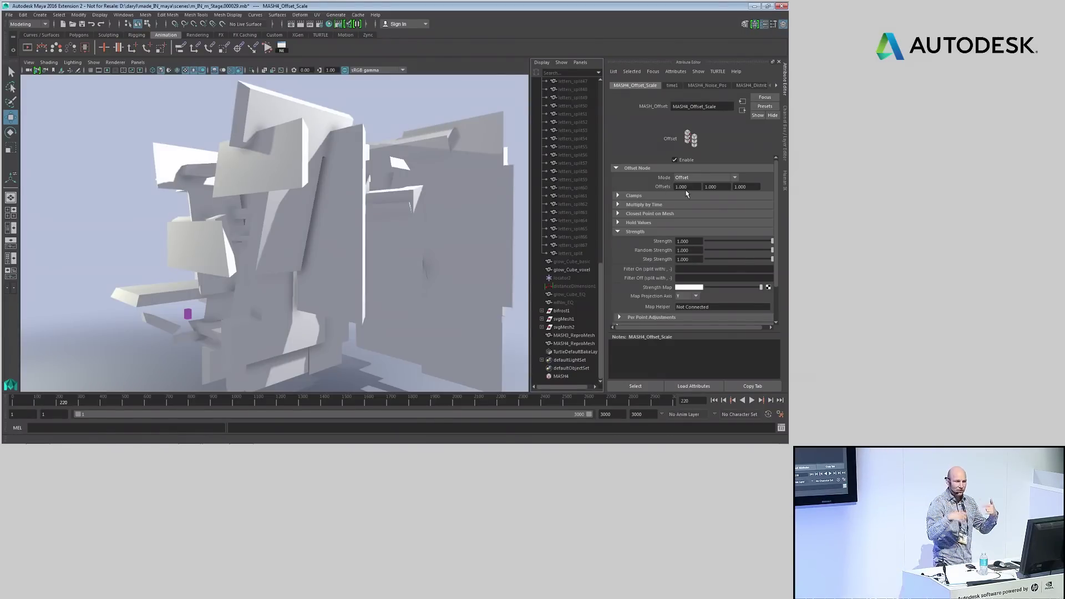
left_click(688, 177)
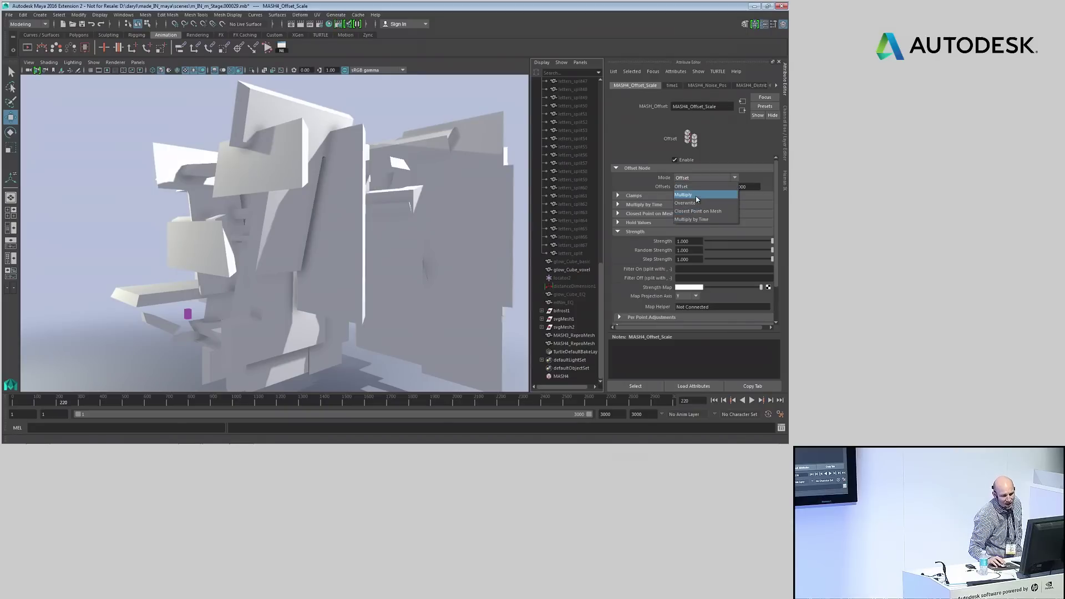
left_click(697, 201)
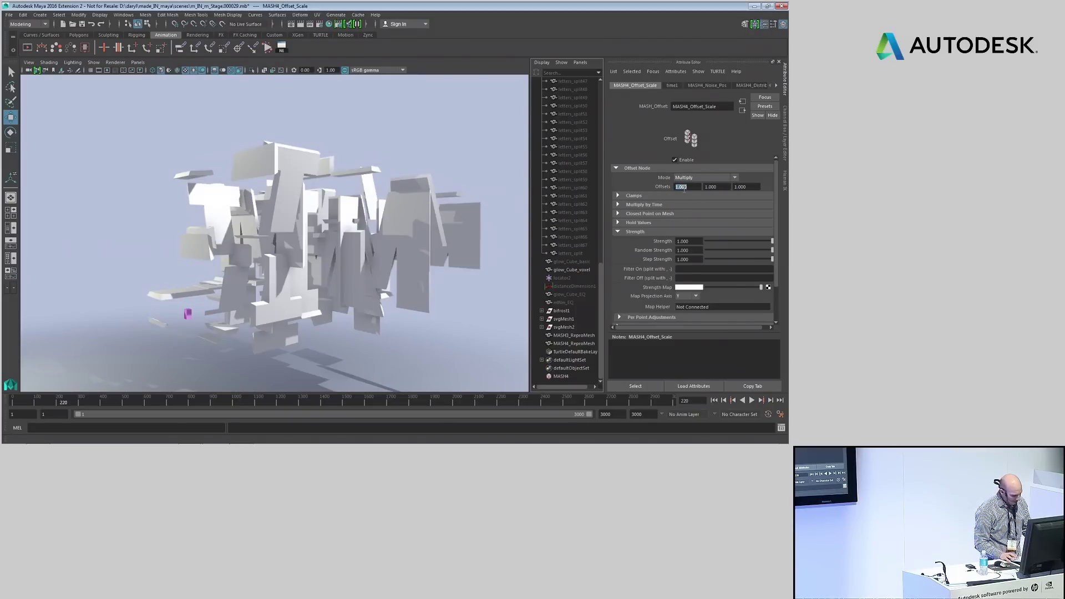
Set the scale offset to 0 in X, Y and Z and test the node's strength.
type("0")
key("Tab")
type("0")
key("Tab")
type("0")
key("Tab")
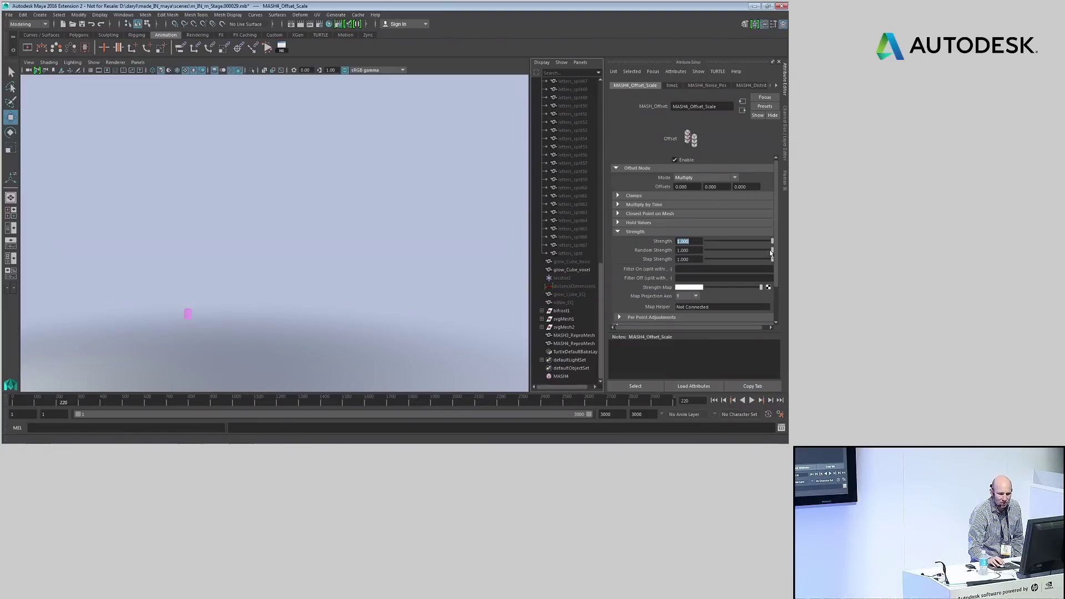
mouse_move(771, 244)
left_mouse_down()
mouse_move(732, 241)
mouse_move(784, 246)
left_mouse_up()
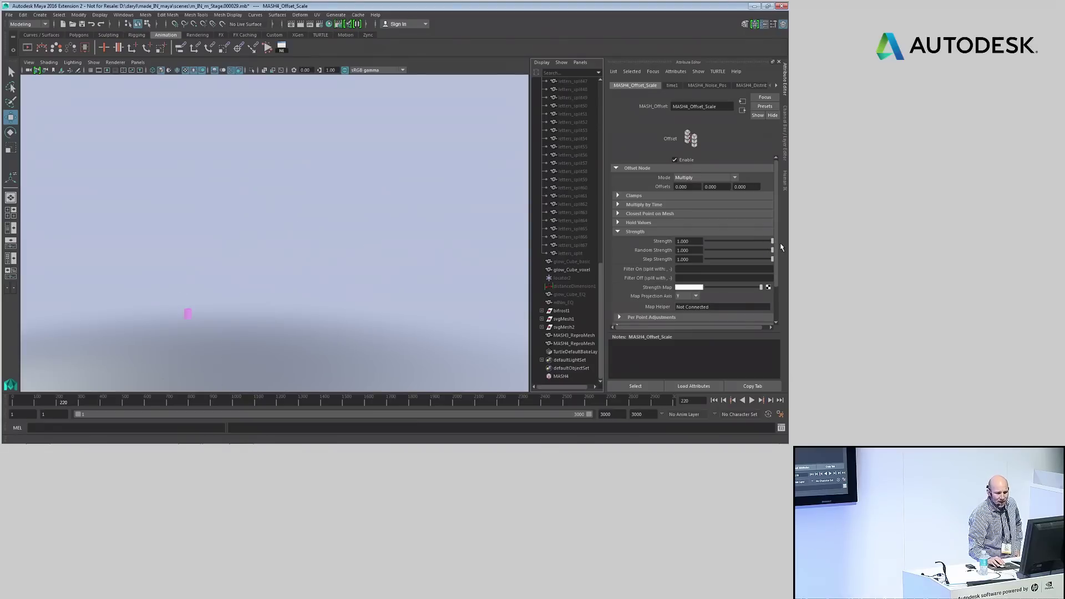
Create a falloff object for the scale Offset node and reposition the sphere beside the letters.
scroll(778, 251, "down", 2)
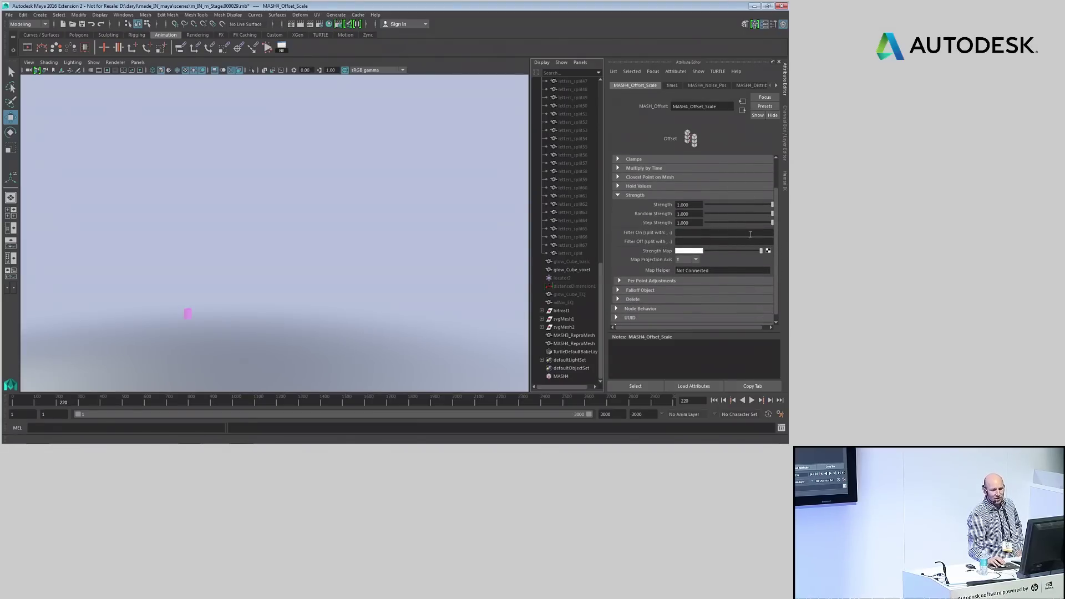
left_click(618, 291)
left_click_drag(776, 250, 776, 260)
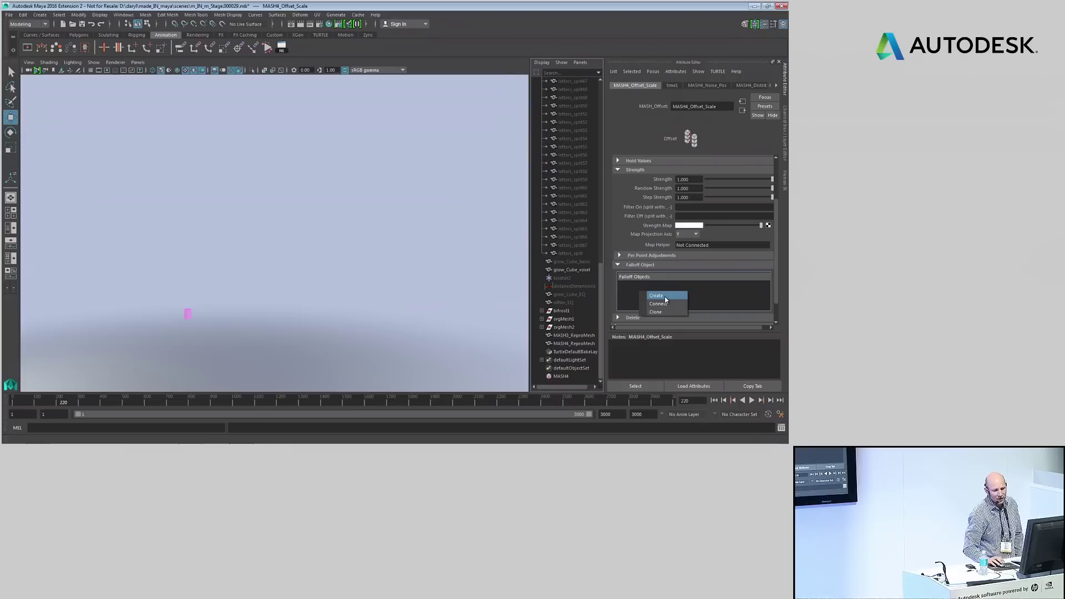
left_click(665, 297)
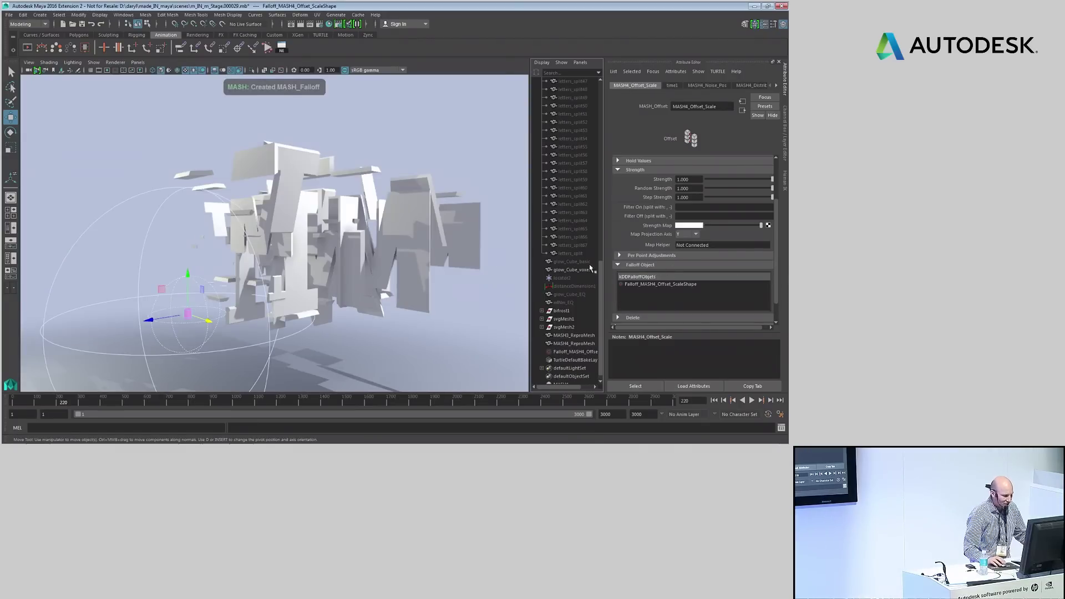
mouse_move(220, 271)
left_mouse_down("alt")
mouse_move(183, 311)
mouse_move(226, 305)
mouse_move(231, 272)
left_mouse_up("alt")
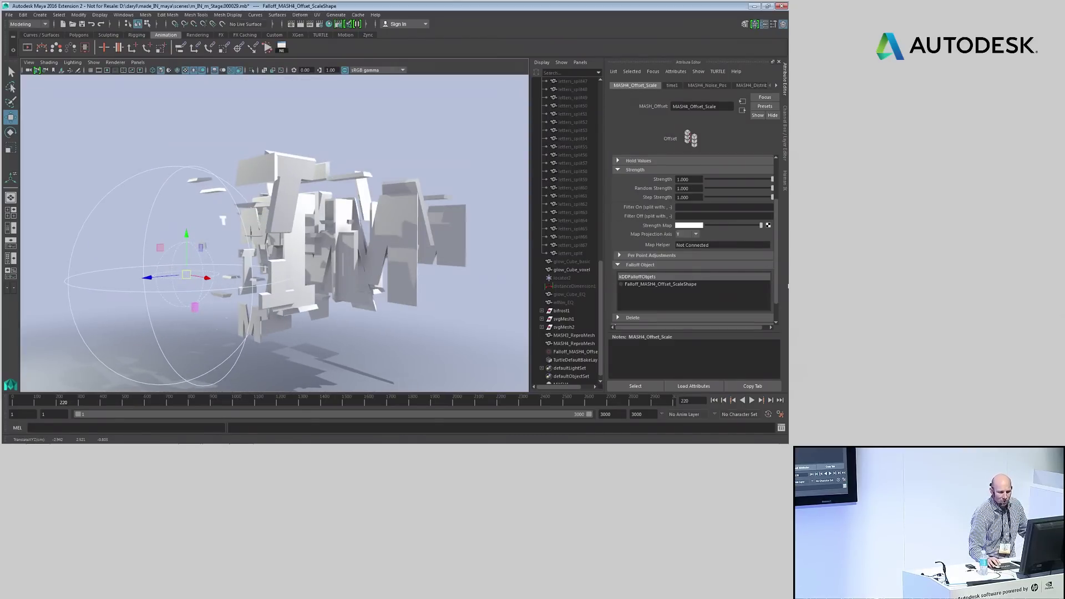
Invert the scale falloff and move its sphere away from the letter pieces.
left_click(646, 285)
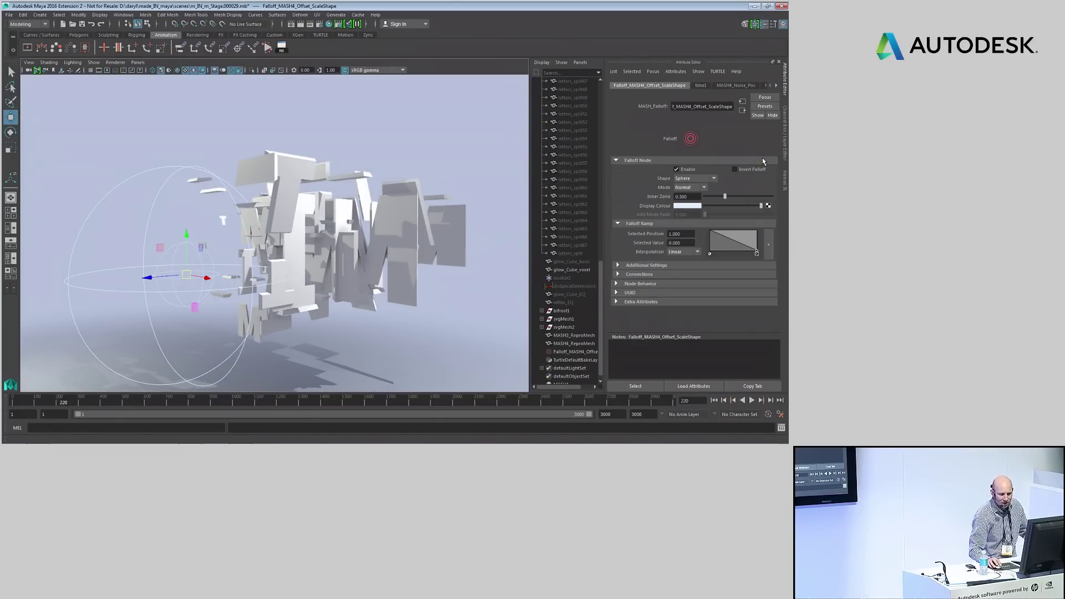
left_click_drag(352, 269, 301, 271, "alt")
left_click_drag(223, 267, 119, 261)
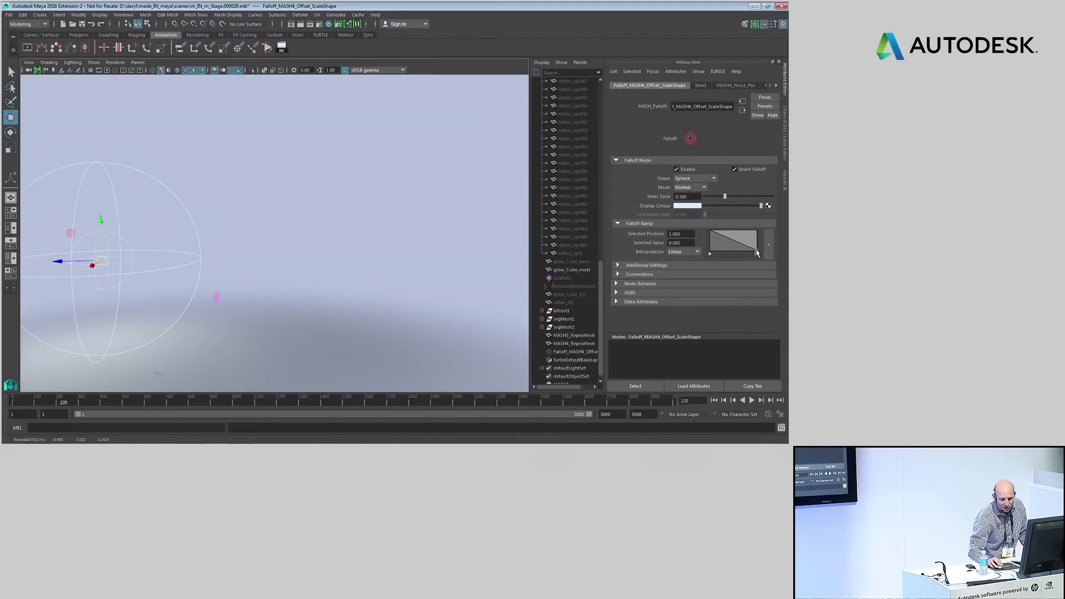
Raise the end point of the falloff ramp to a value of 0.24 and move the falloff sphere farther from the letters.
left_click_drag(758, 251, 759, 249)
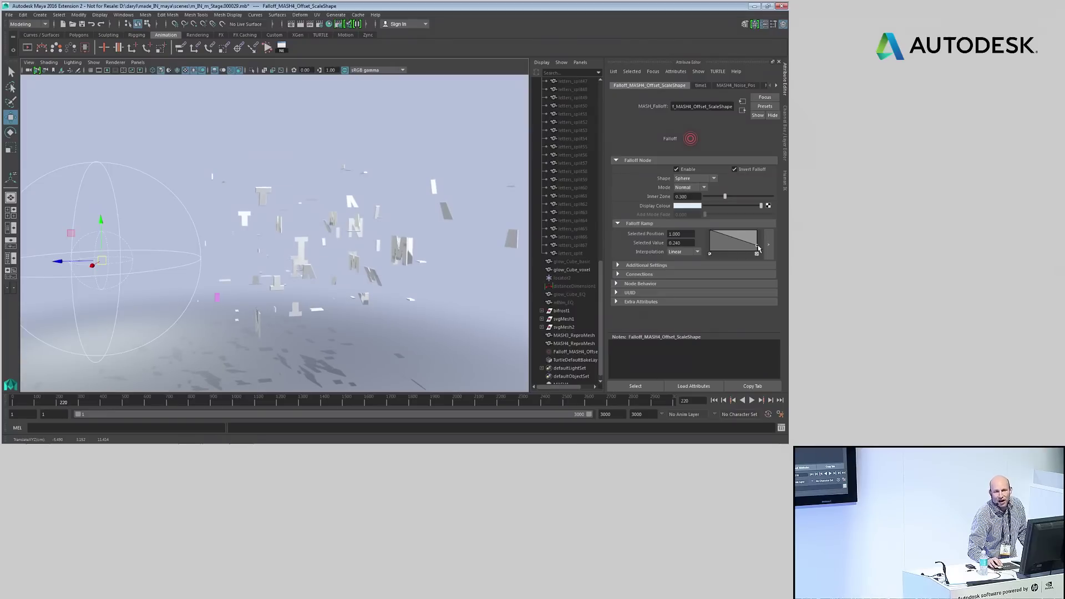
left_click_drag(373, 242, 289, 231, "alt")
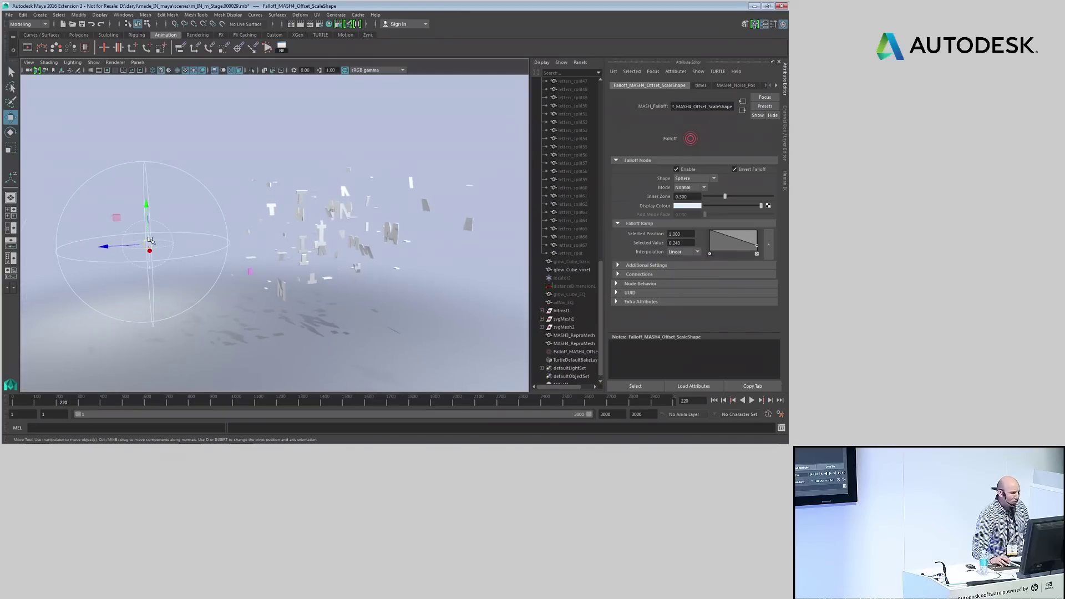
left_click_drag(156, 246, 111, 229)
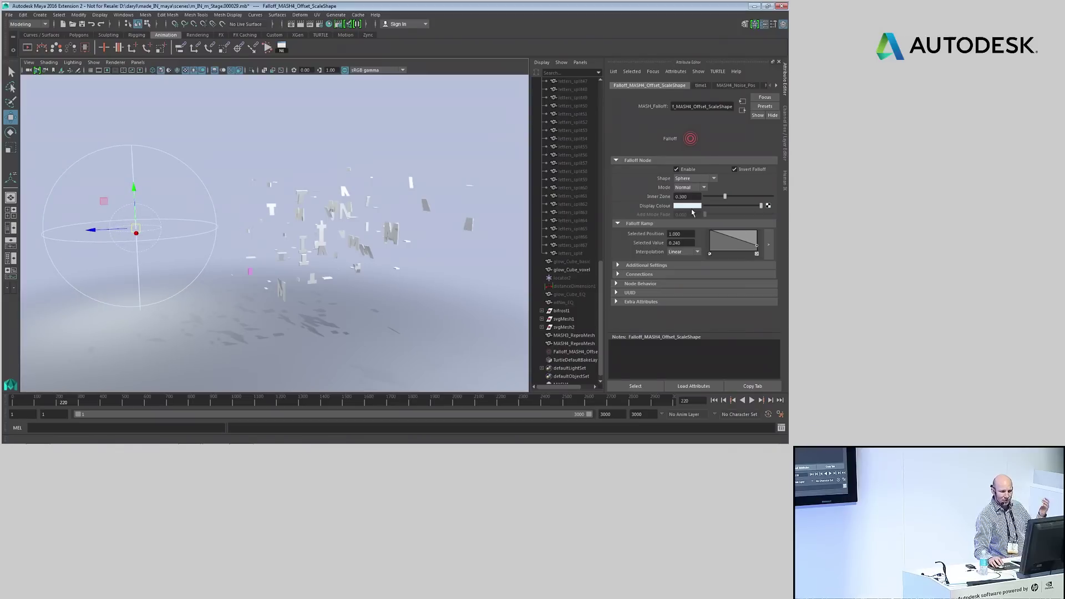
Connect the scale Offset's falloff object to the MASH4 position Noise node as its falloff object.
left_click(732, 85)
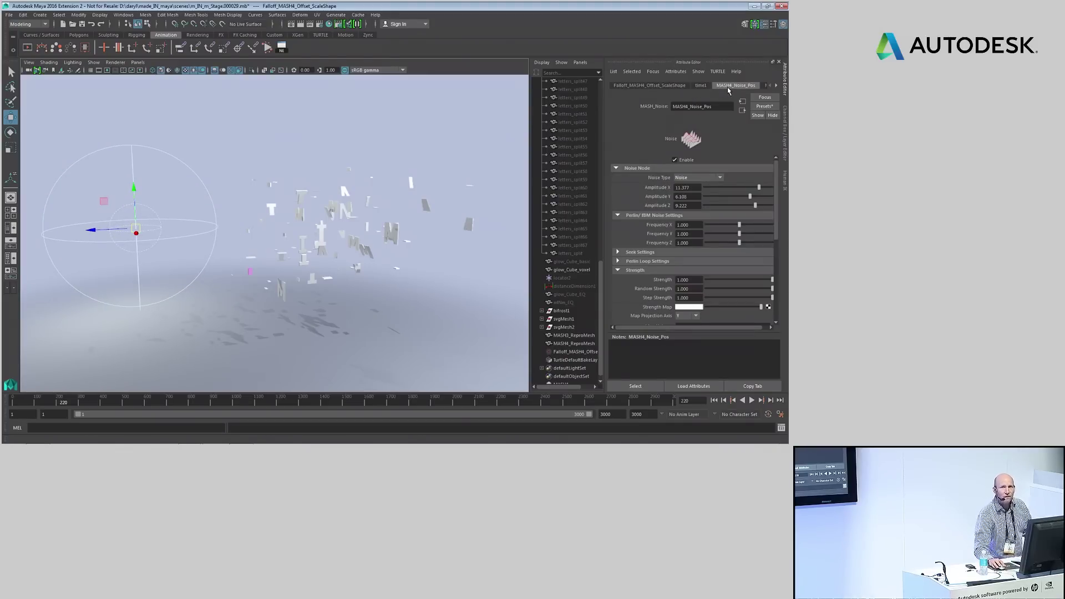
scroll(779, 237, "down", 4)
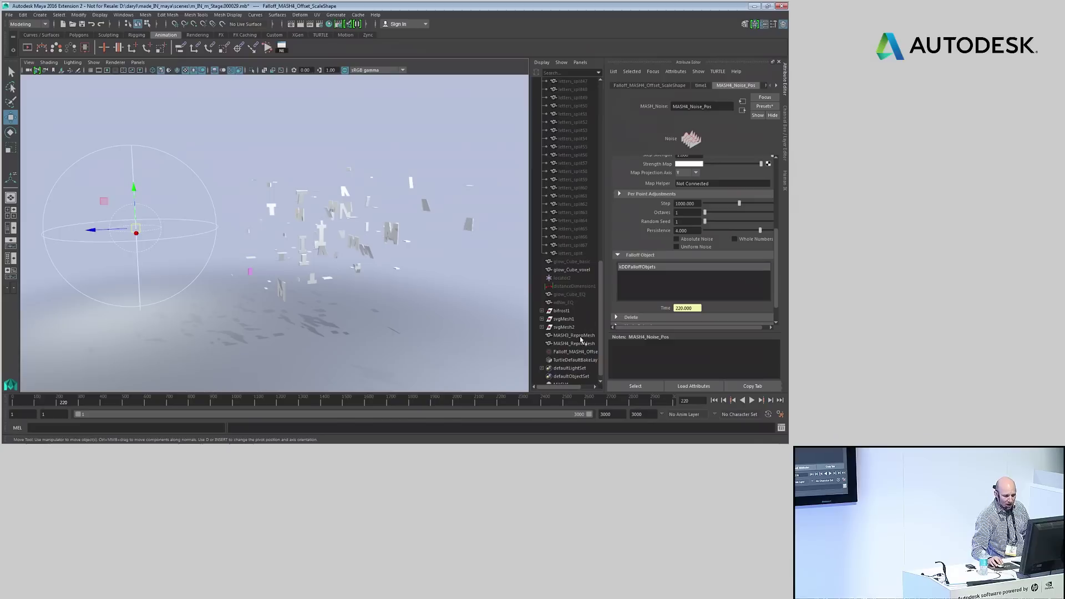
middle_click_drag(563, 355, 641, 290)
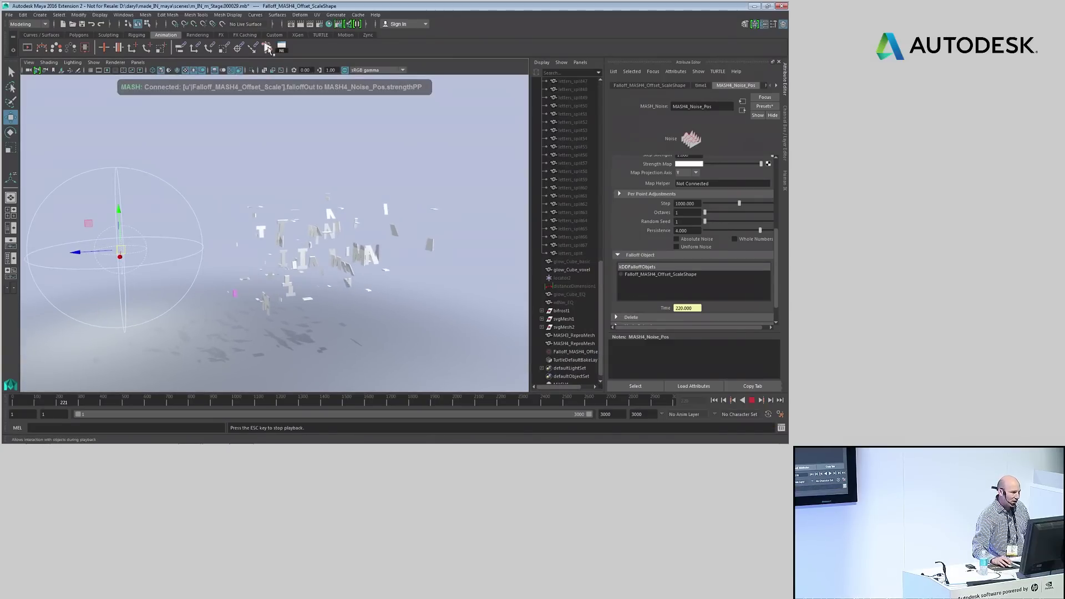
During interactive playback, move the falloff sphere over the letters, enlarge it and pull it back away from them.
left_click_drag(122, 250, 311, 248)
key("r")
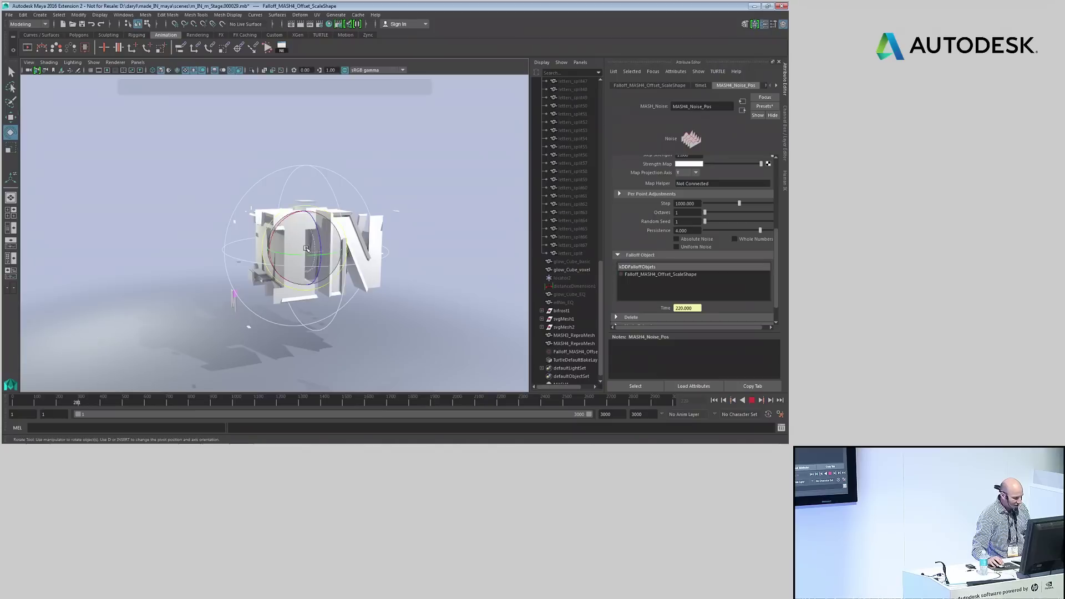
left_click_drag(310, 248, 49, 240)
key("w")
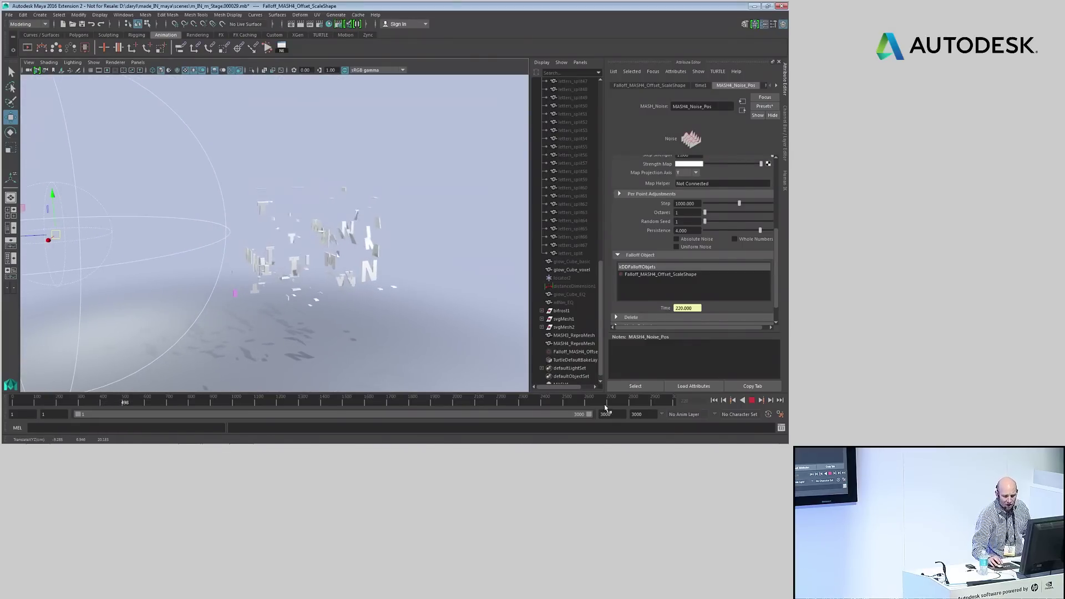
key("Escape")
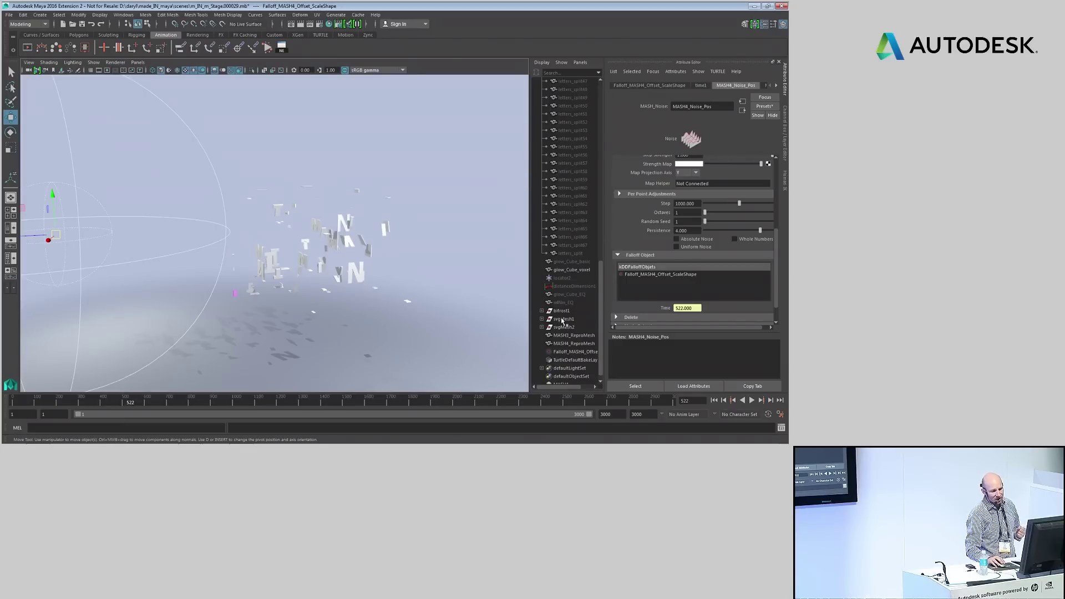
Add a Trails node to the MASH4 network.
scroll(574, 355, "down", 1)
left_click(560, 376)
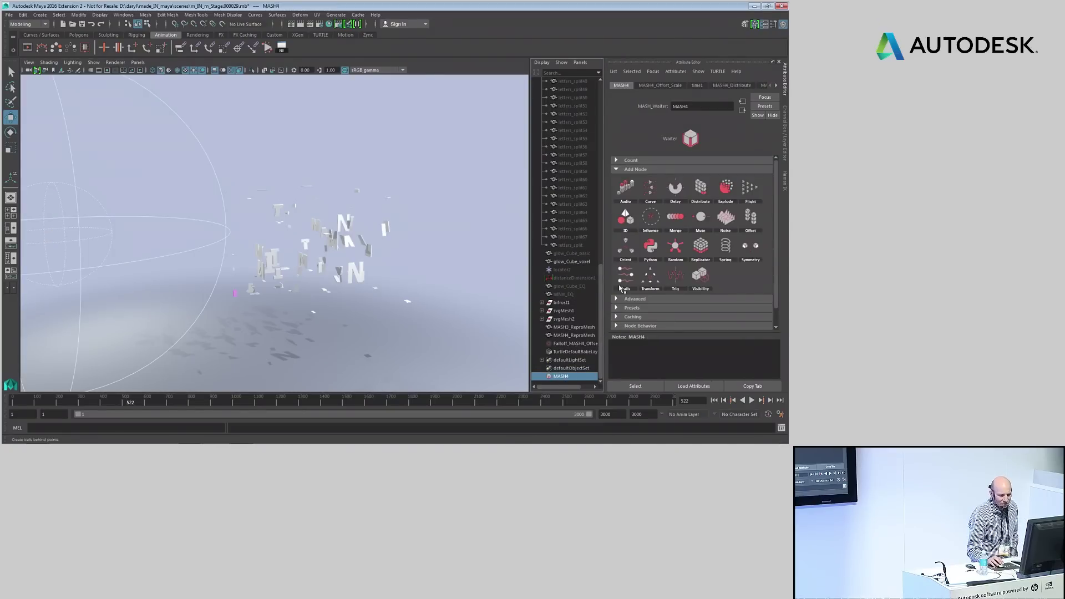
left_click(641, 288)
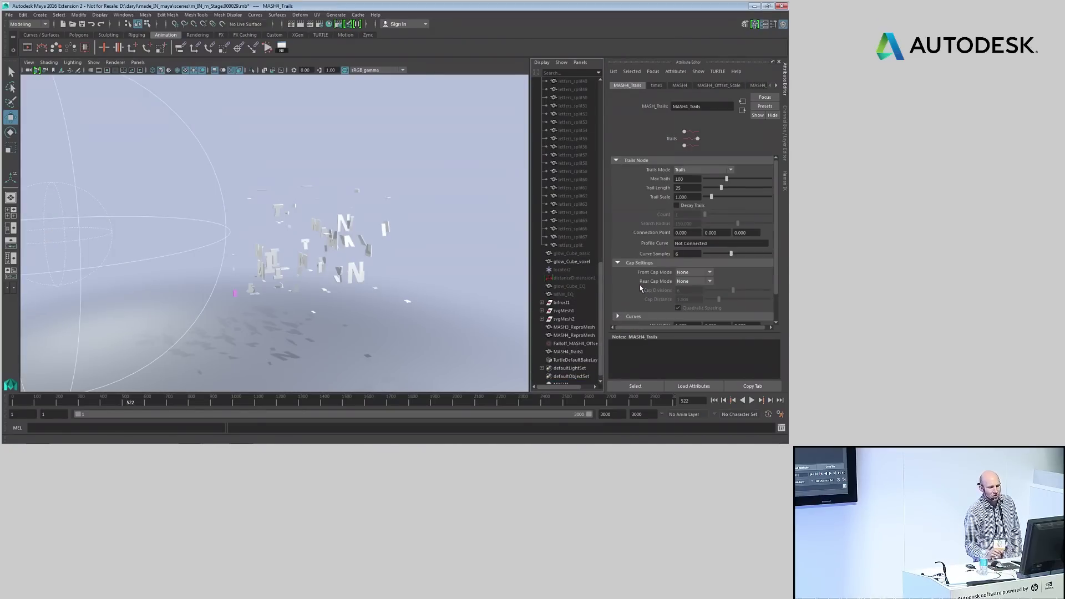
Clear the selection and play the animation from the start to check the trails behind the letter pieces, stopping at frame 170.
left_click_drag(319, 228, 317, 194, "alt")
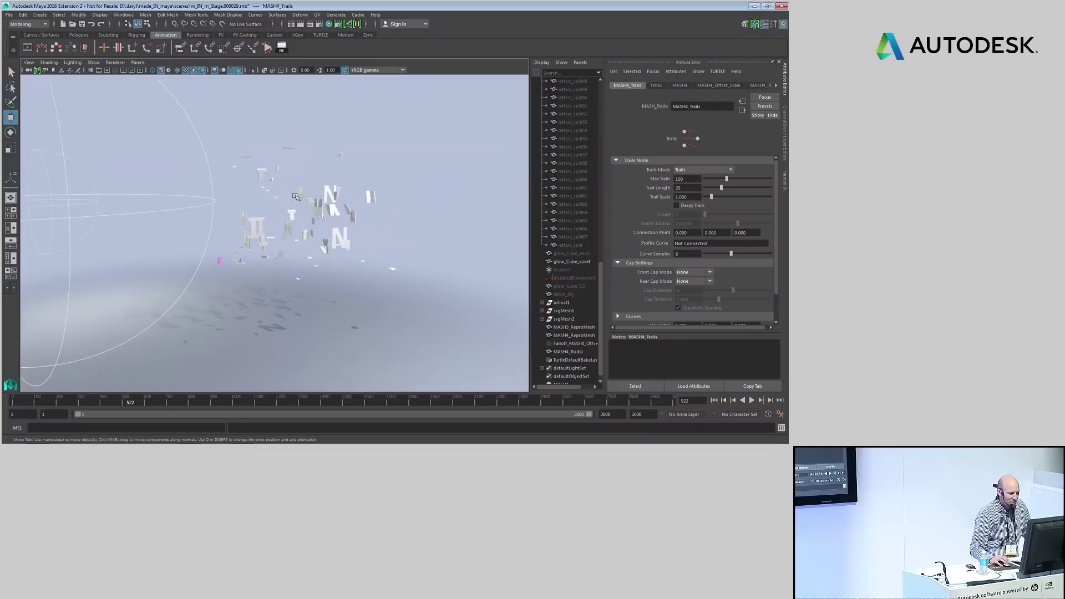
key("ctrl+shift+a")
right_click(320, 195)
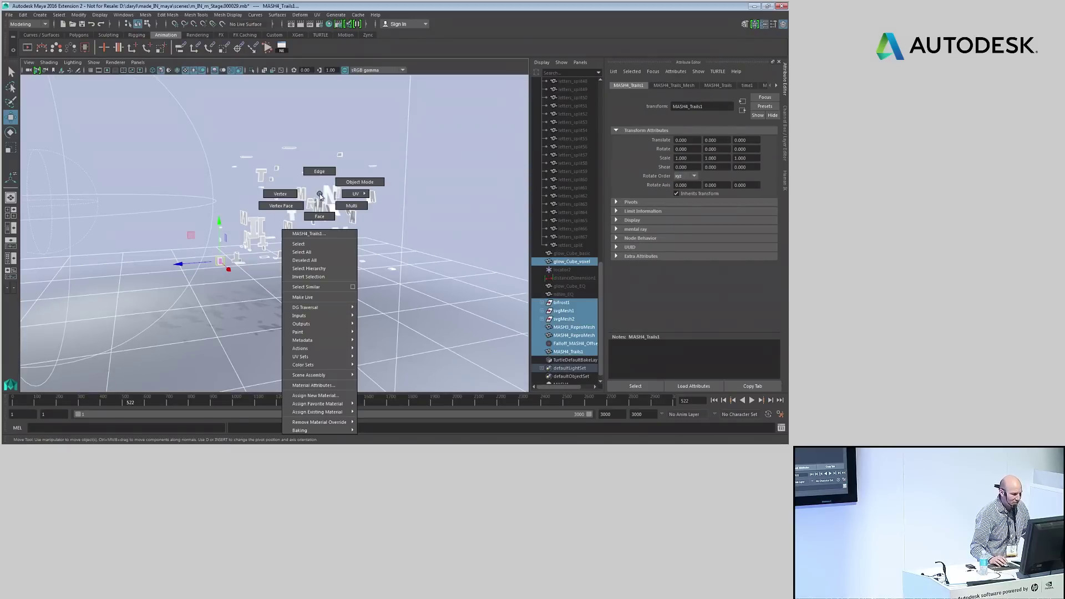
left_click(369, 132)
right_click_drag(368, 132, 348, 211, "alt")
left_click(751, 400)
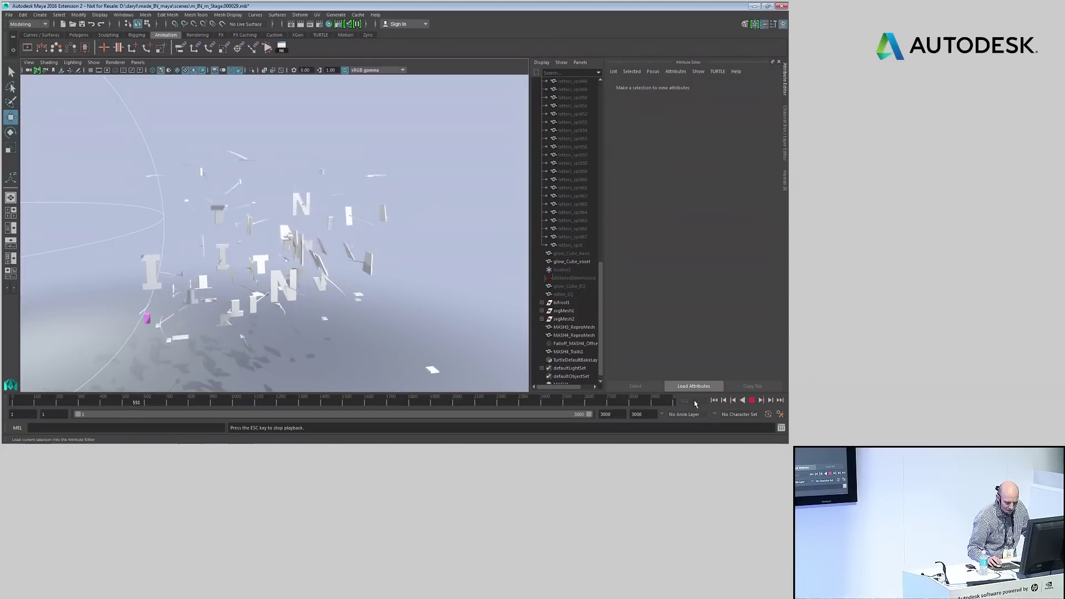
left_click(714, 400)
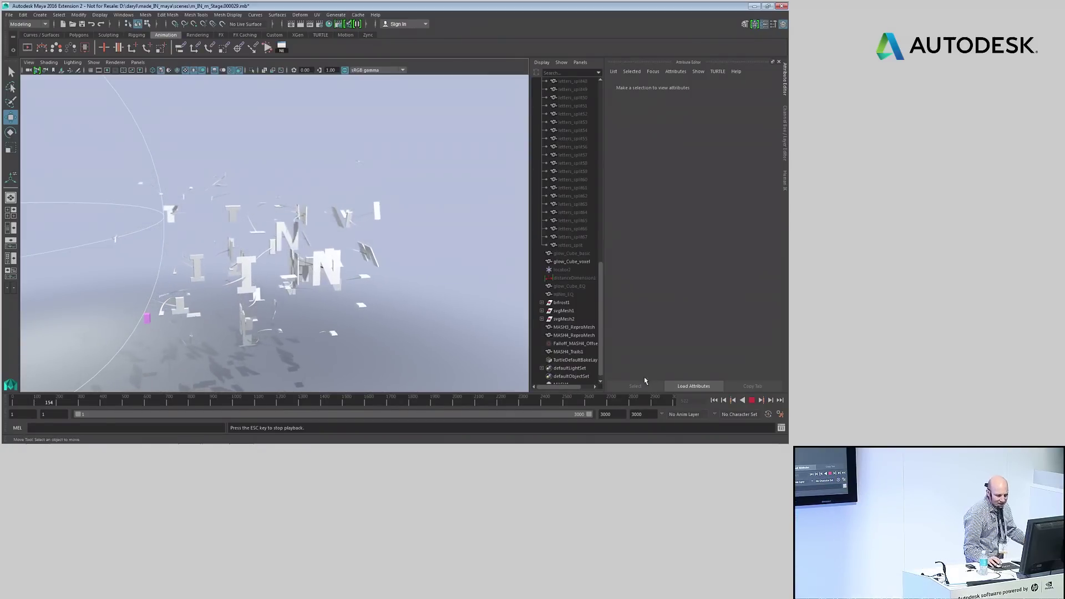
left_click(751, 400)
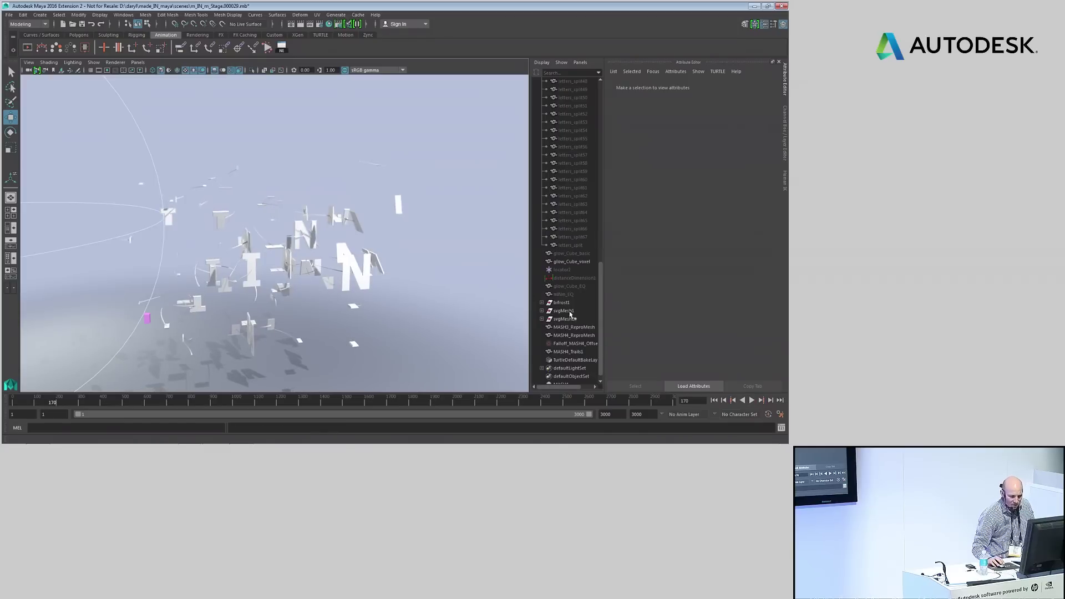
Highlight the trails mesh, and open the Trails node settings of the MASH4 network.
left_click(569, 351)
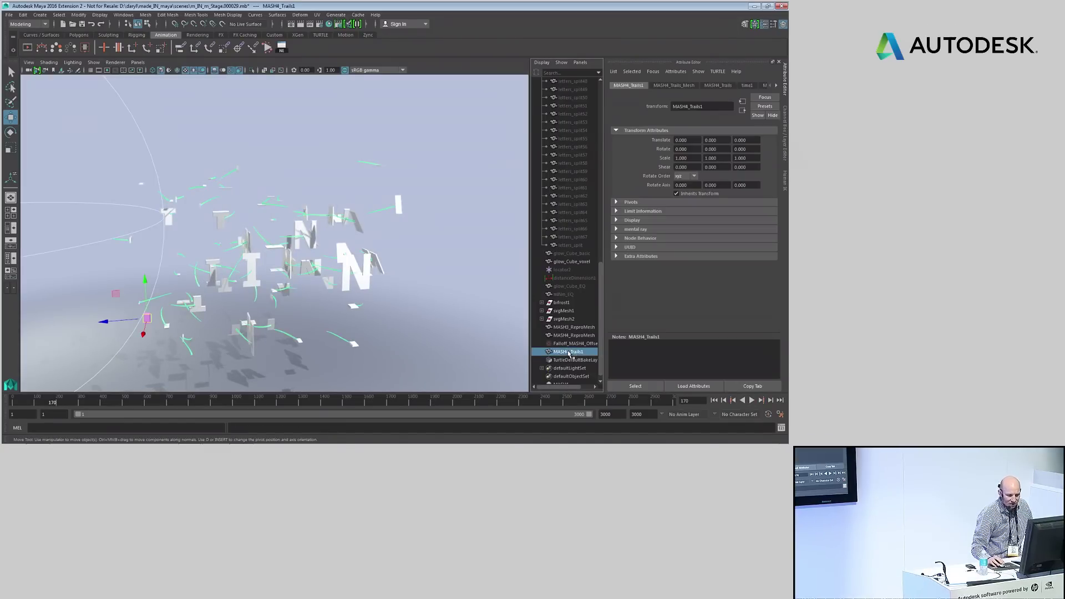
scroll(601, 348, "down", 1)
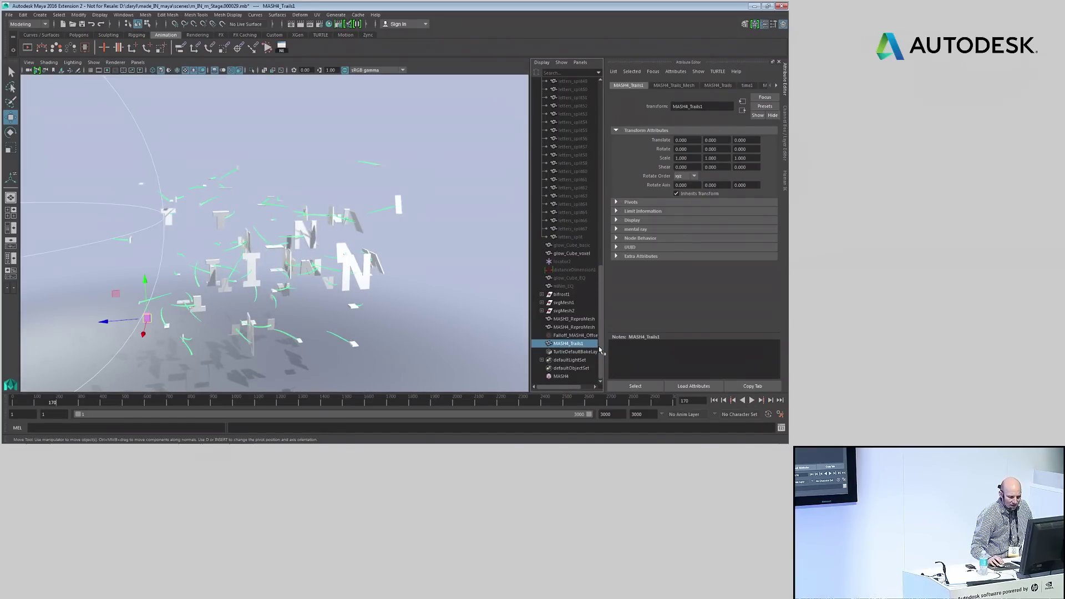
left_click(571, 375)
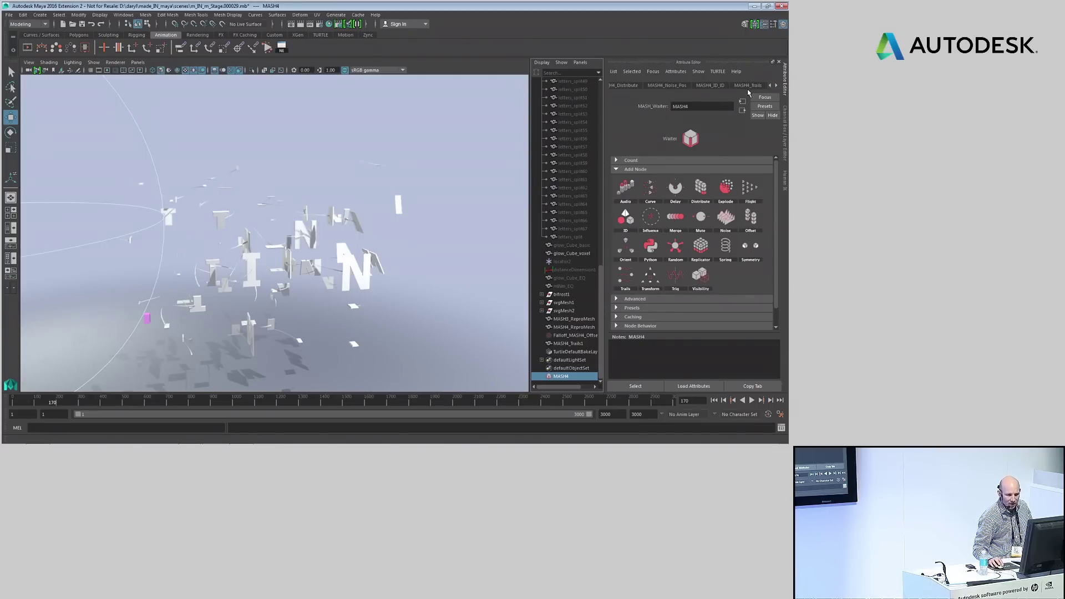
left_click(748, 87)
Set the trails mode to Join the Dots with a count of 2.
left_click(688, 169)
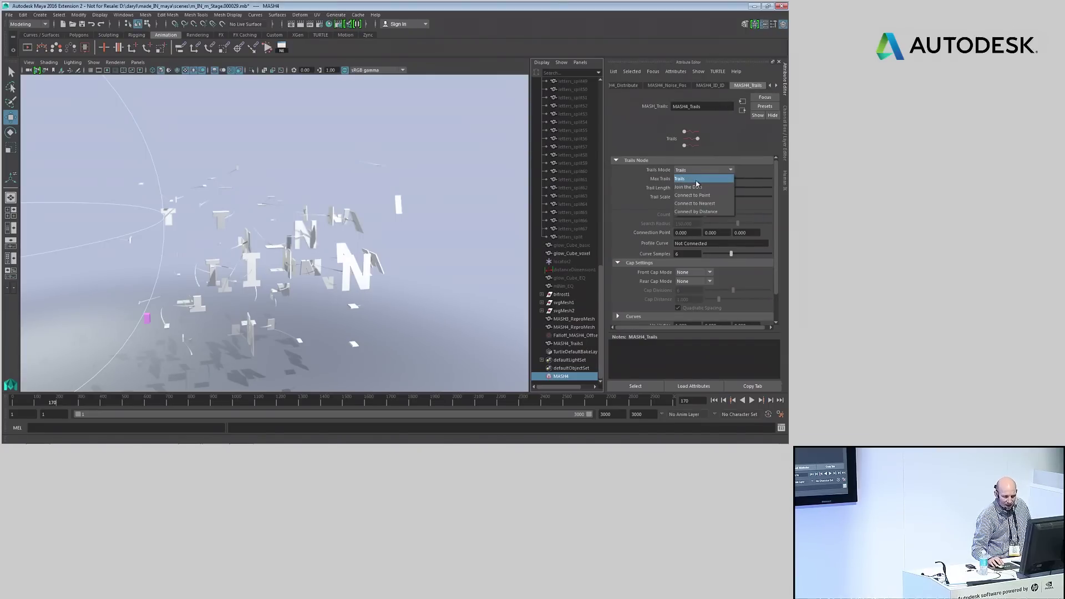
left_click(698, 186)
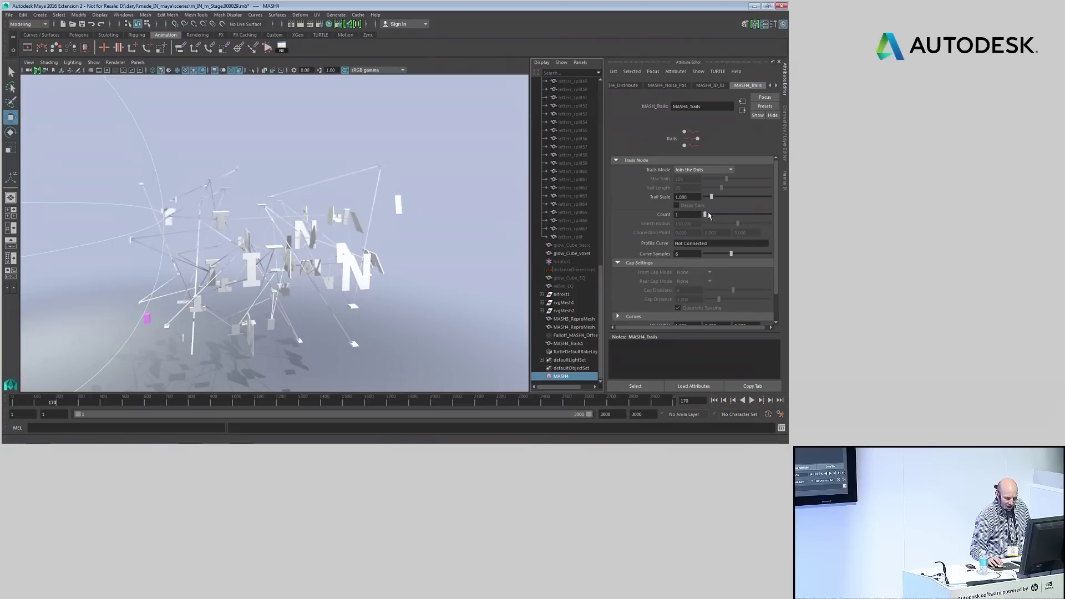
left_click_drag(720, 216, 757, 216)
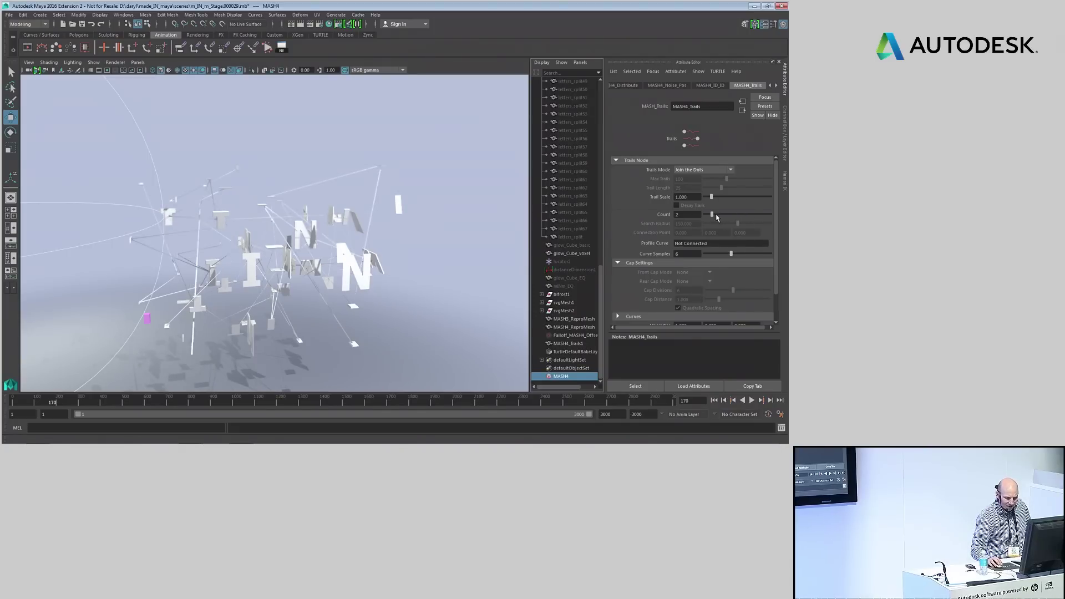
Switch the trails mode to Connect to Point, with trail scale 4.277 and connection point Z at -7.
left_click(701, 169)
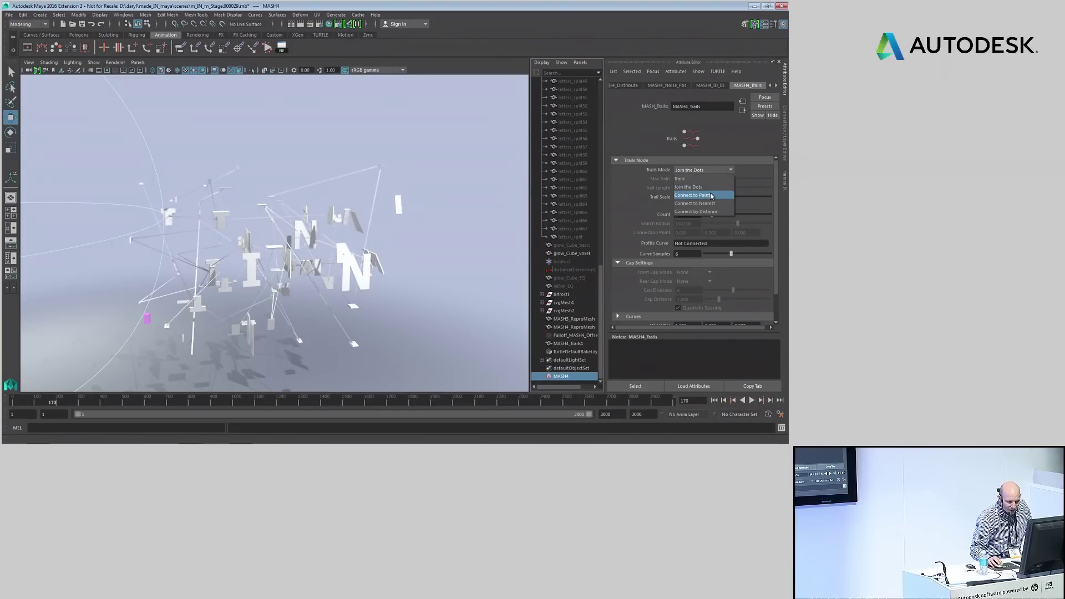
left_click(712, 196)
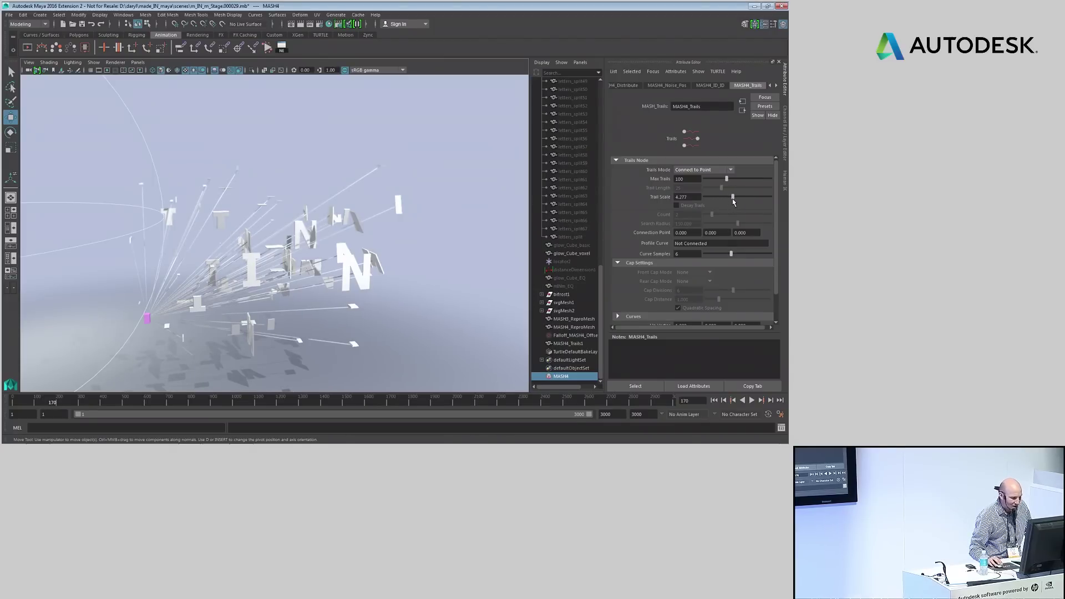
left_click_drag(735, 234, 736, 234, "ctrl")
left_click_drag(443, 265, 316, 189, "alt")
Set the trails mode to Connect to Nearest with a count of 10.
left_click(705, 170)
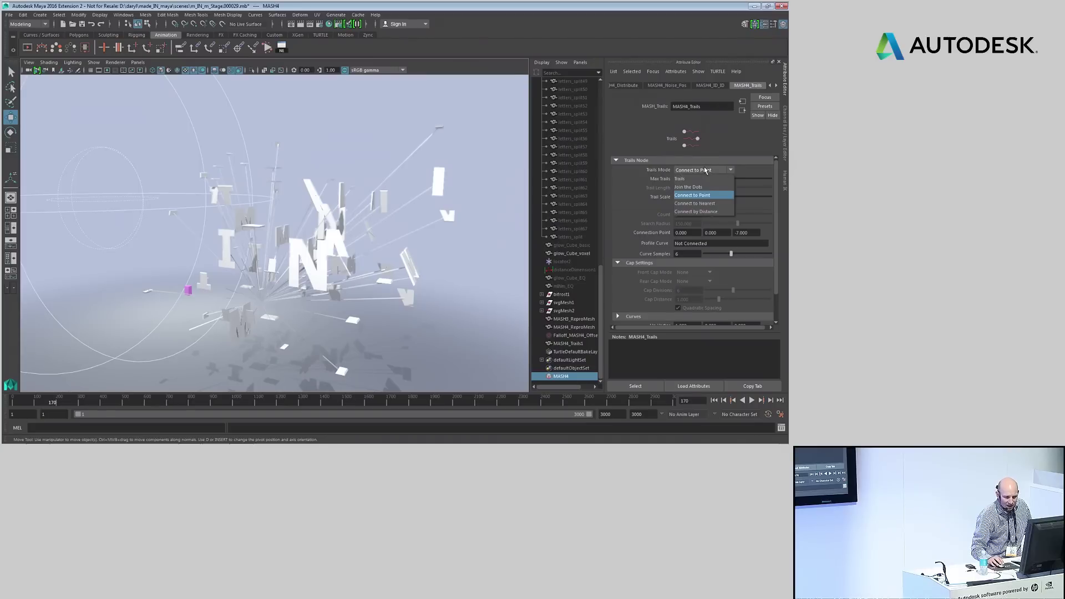
left_click(709, 204)
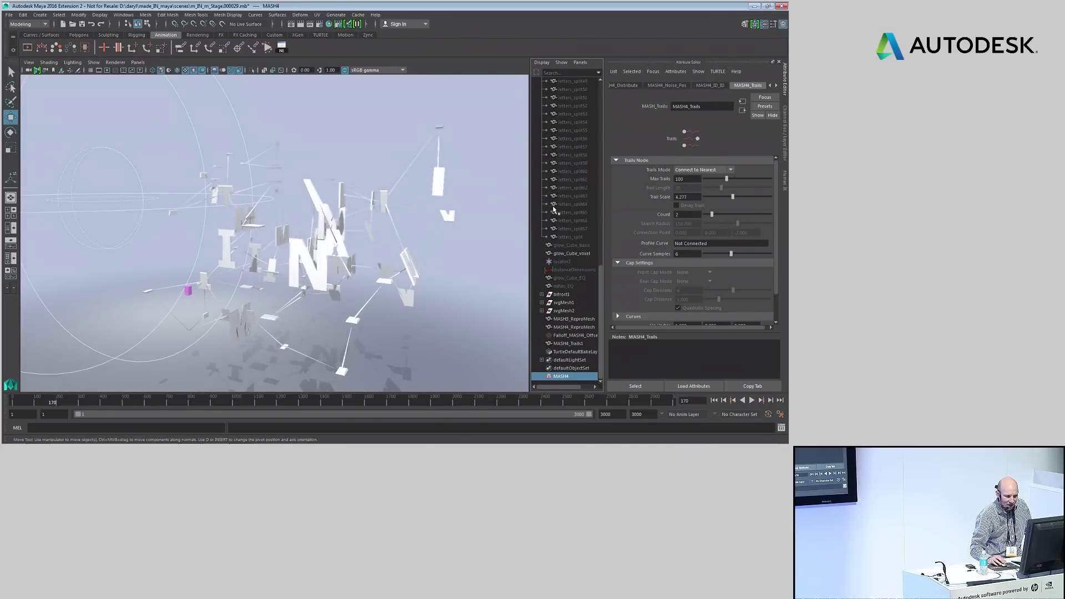
left_click_drag(476, 208, 449, 213, "alt")
left_click_drag(713, 215, 771, 214)
left_click_drag(389, 211, 234, 207, "alt")
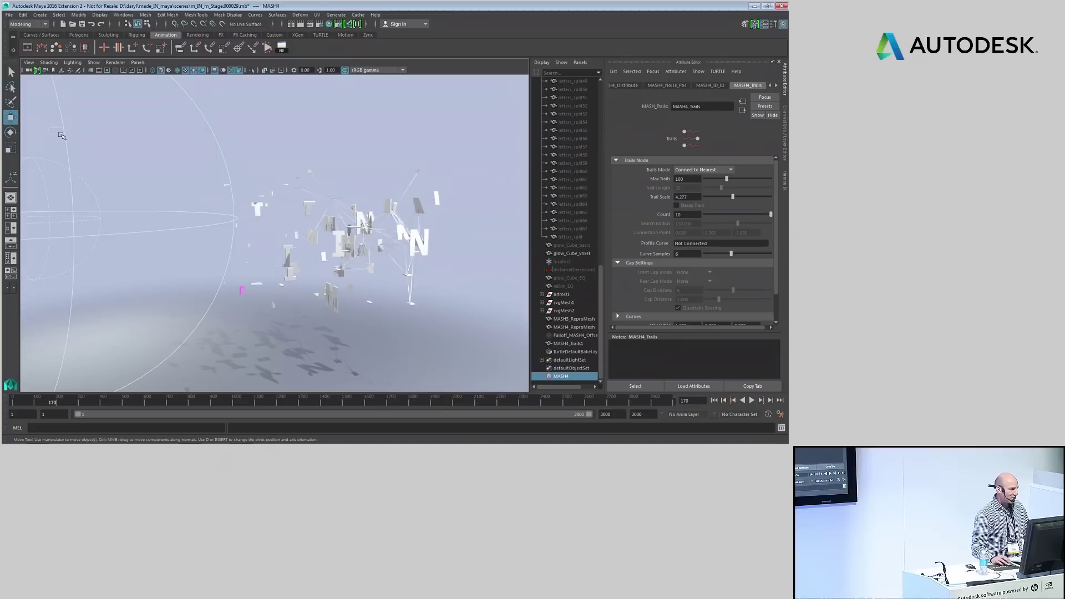
Move the falloff sphere closer to the letters during interactive playback, and stop the playback.
left_click(53, 132)
left_click(268, 49)
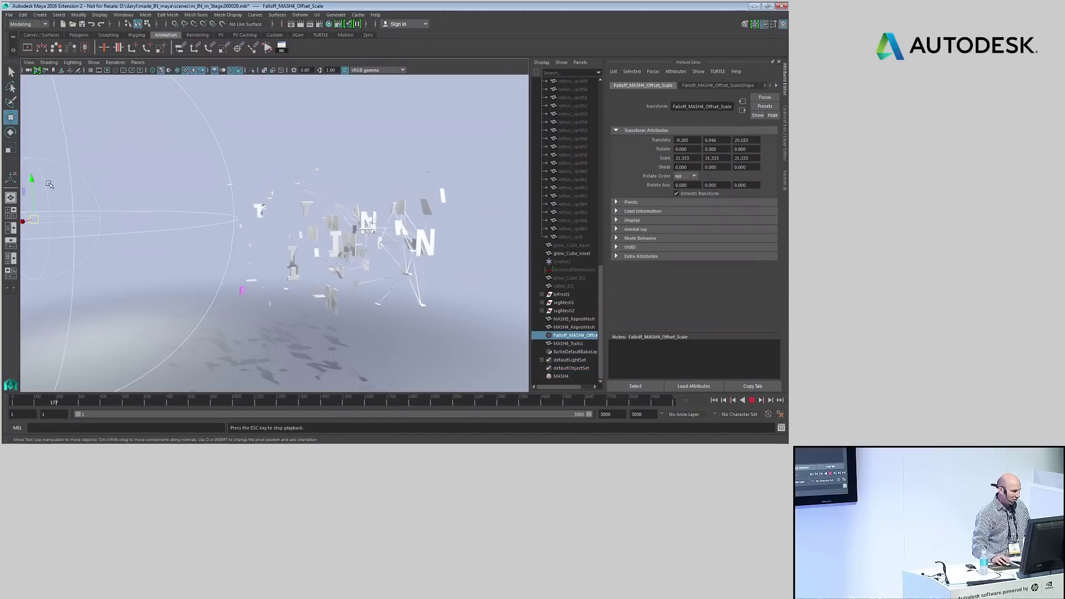
left_click_drag(33, 220, 97, 207)
left_click_drag(172, 205, 222, 219, "alt")
key("Escape")
Minimize Maya and start the slide show of the PowerPoint presentation on the desktop.
key("alt+Tab")
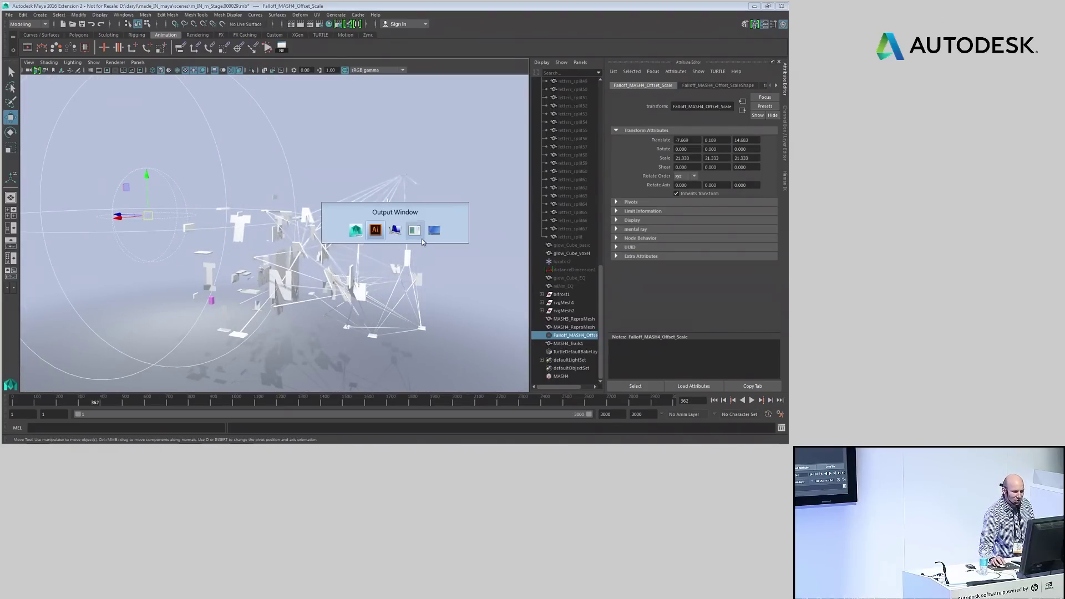
left_click(750, 7)
right_click(724, 294)
key("Escape")
right_click(731, 211)
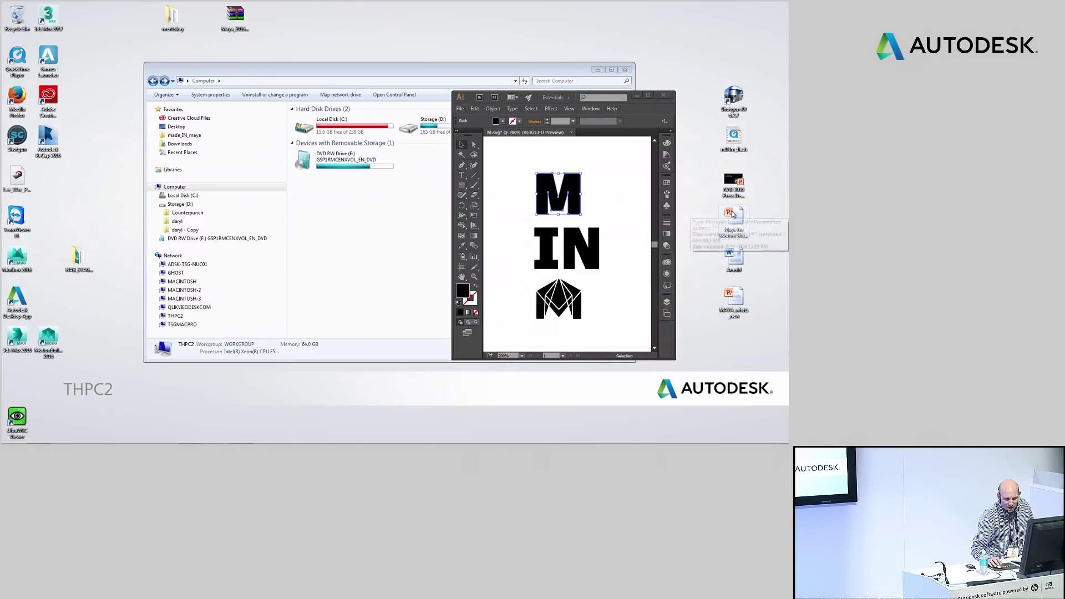
left_click(673, 246)
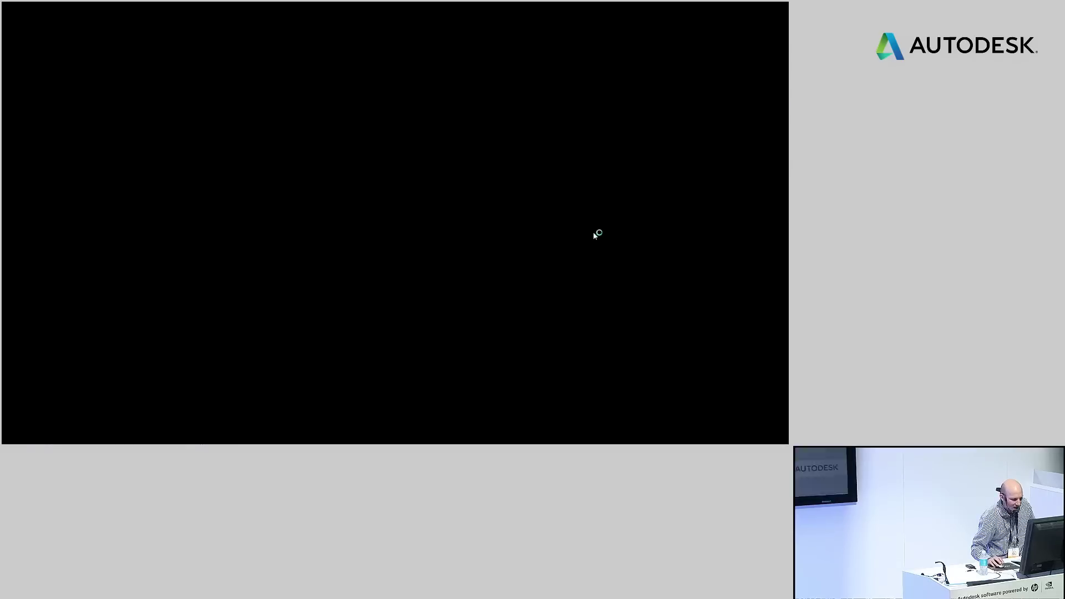